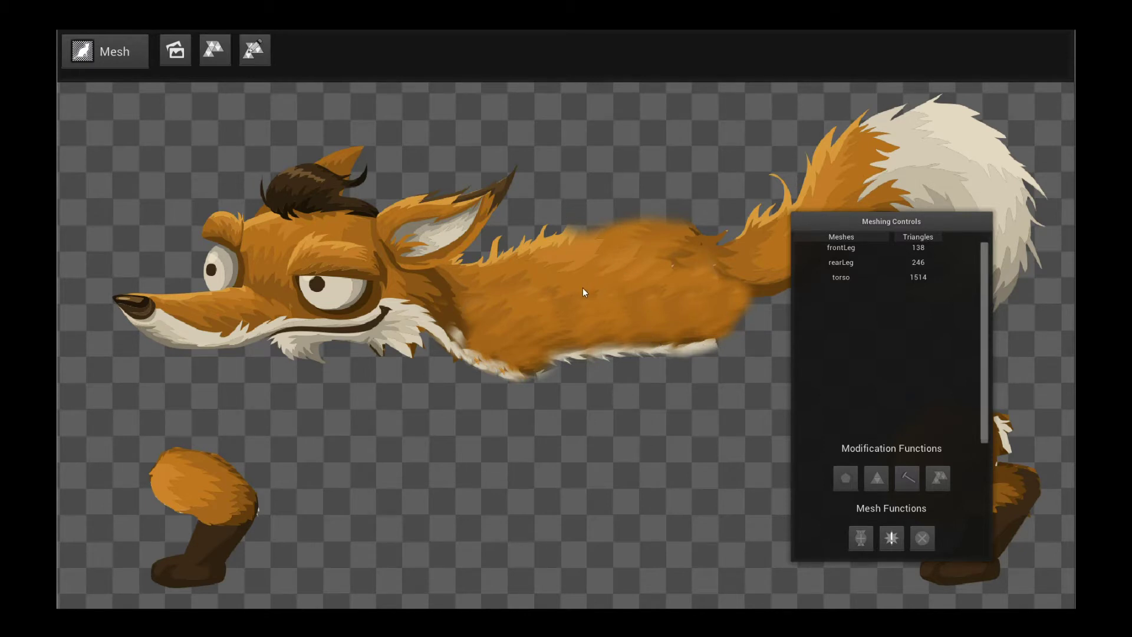
Step: Reframe the fox in Mesh mode and move the Meshing Controls panel out of the way
drag(674, 246, 652, 250)
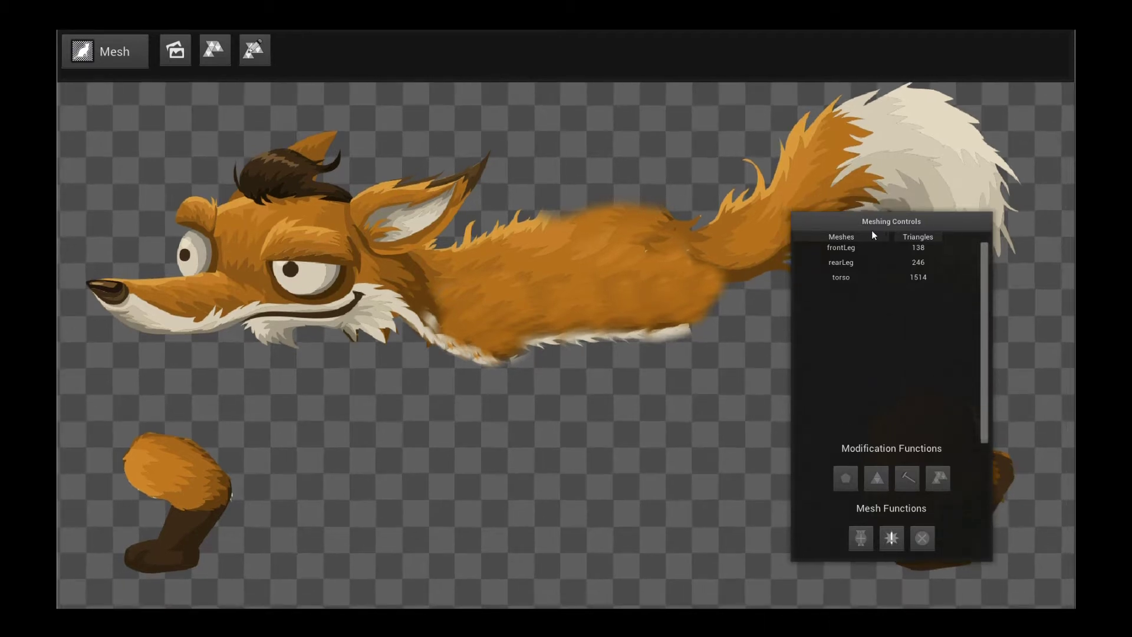
drag(877, 229, 901, 266)
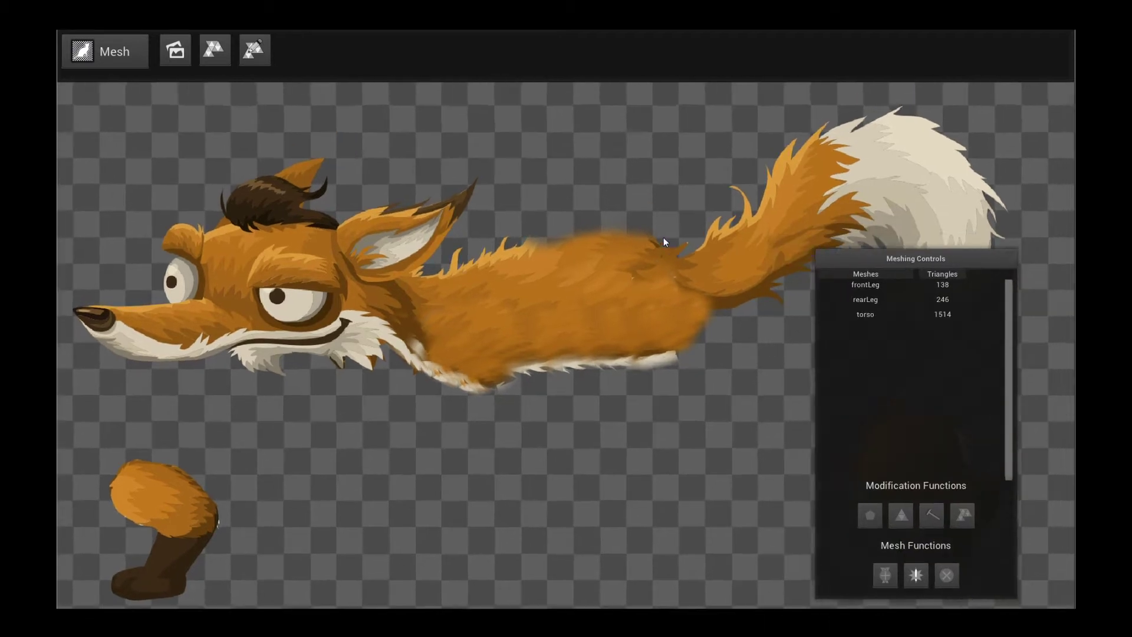
scroll(664, 242, down, 2)
scroll(700, 216, up, 1)
Step: Show the torso, rearLeg (246) and frontLeg (138) triangle meshes, ending on the 1514-triangle torso
click(624, 247)
click(779, 403)
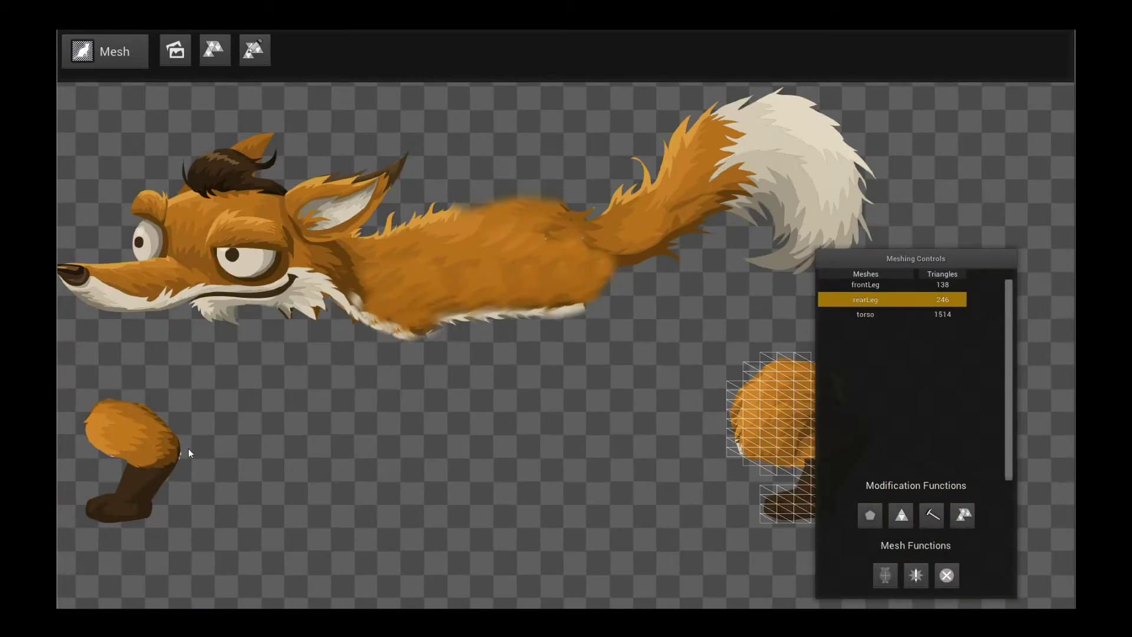
click(184, 452)
scroll(448, 252, up, 1)
click(618, 250)
click(785, 458)
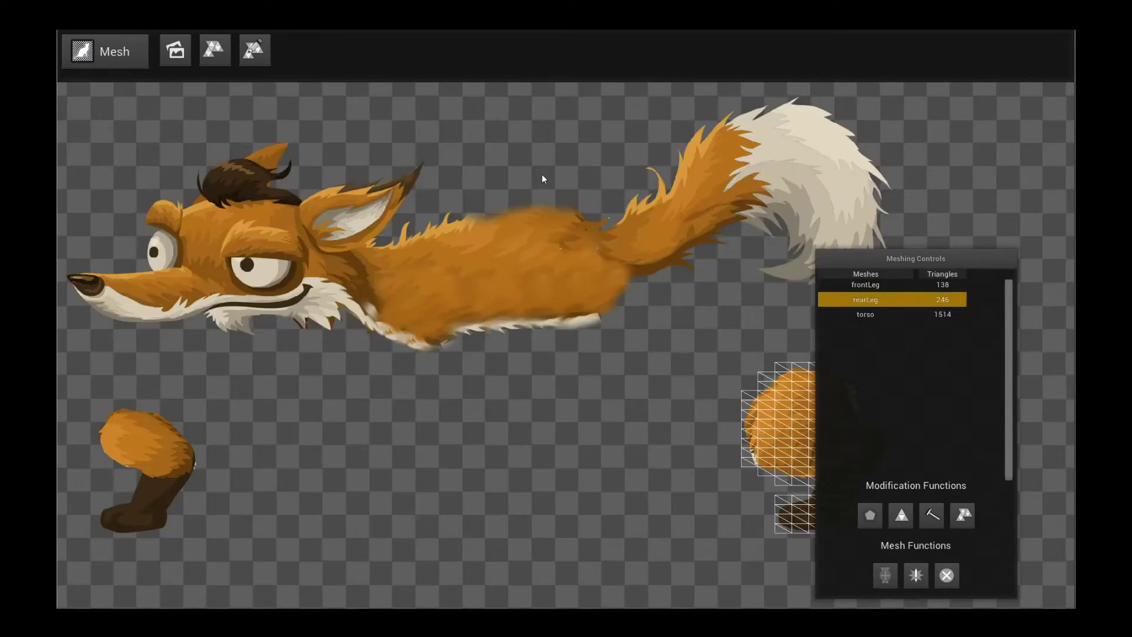
click(491, 260)
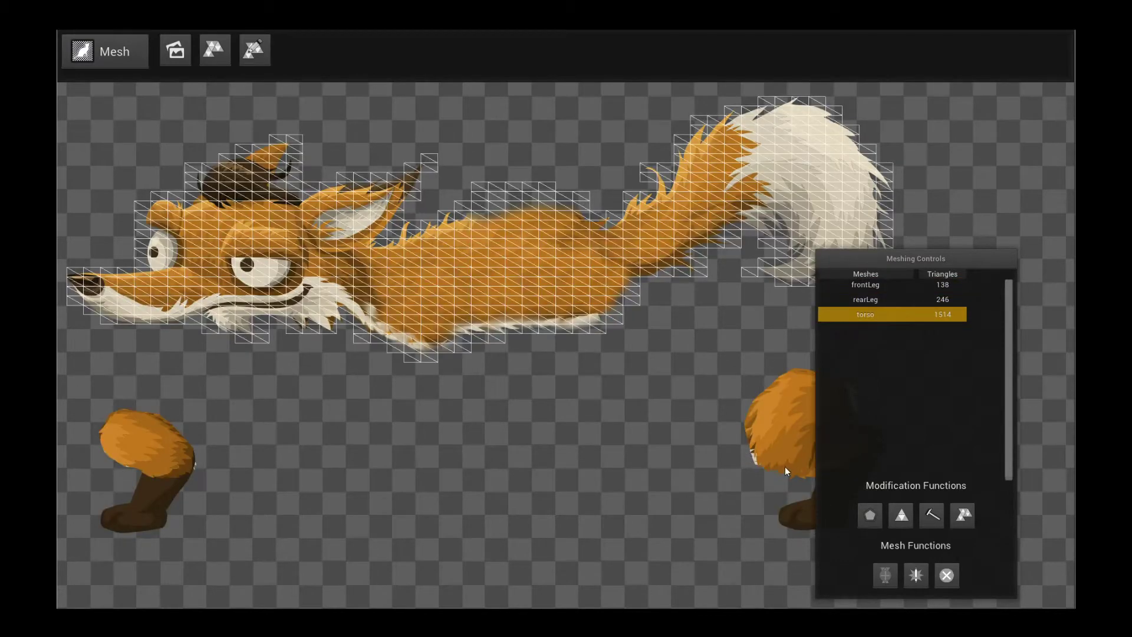
Step: Switch the editing mode to Rig, then Bone Rig, then Animate
click(106, 51)
click(136, 71)
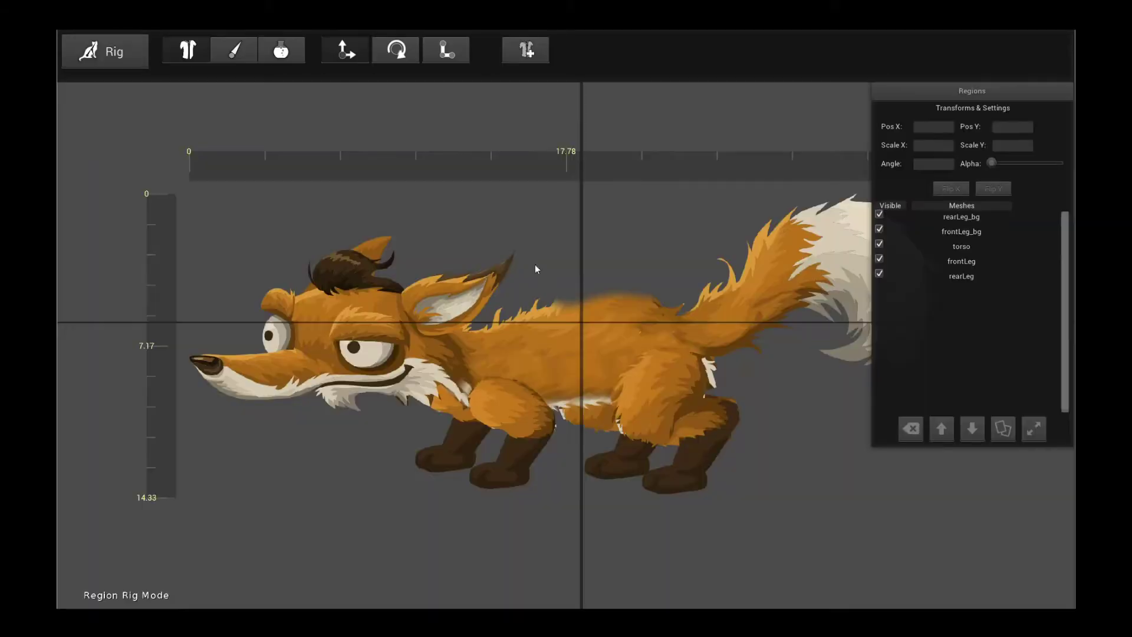
click(234, 50)
scroll(458, 230, up, 2)
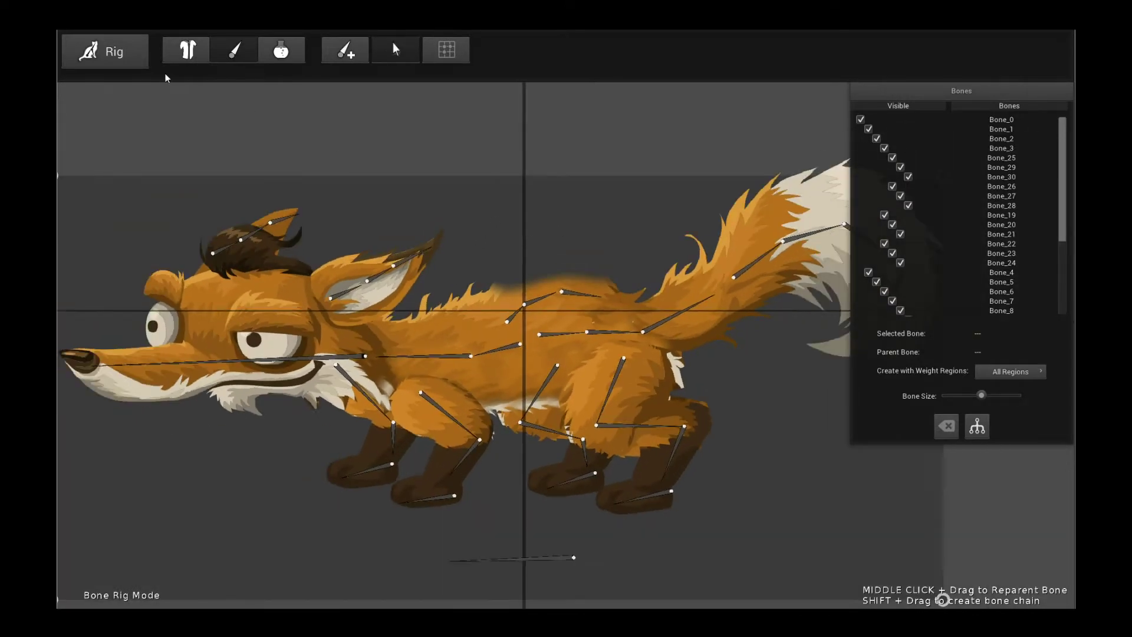
click(107, 51)
click(166, 88)
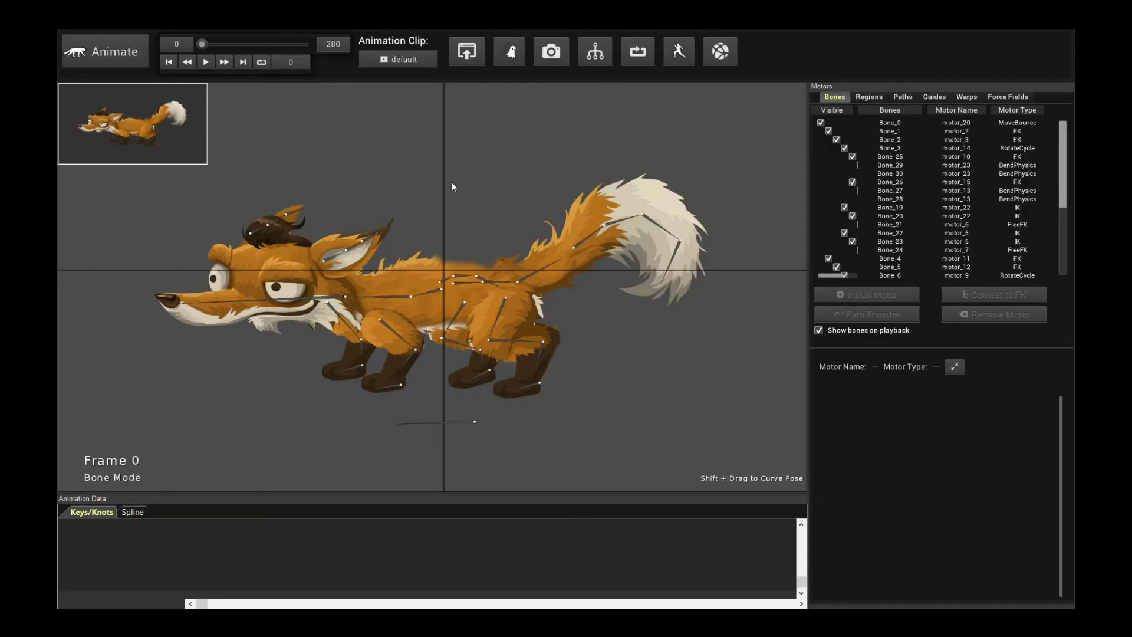
Step: Play and stop the default animation, then load and play the jump clip
click(205, 61)
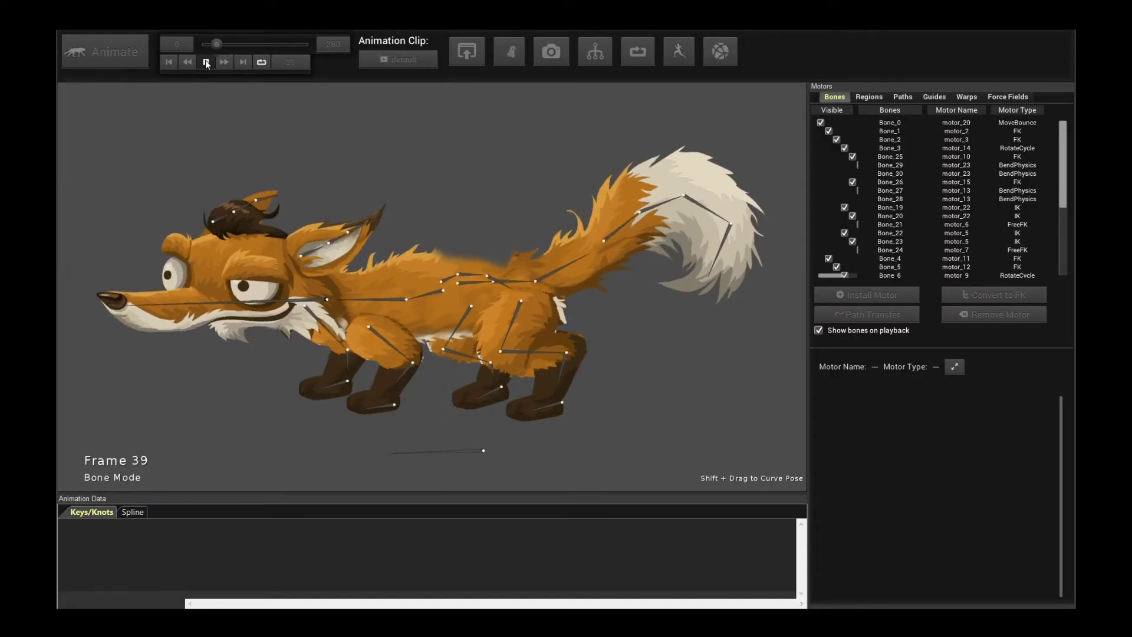
click(206, 62)
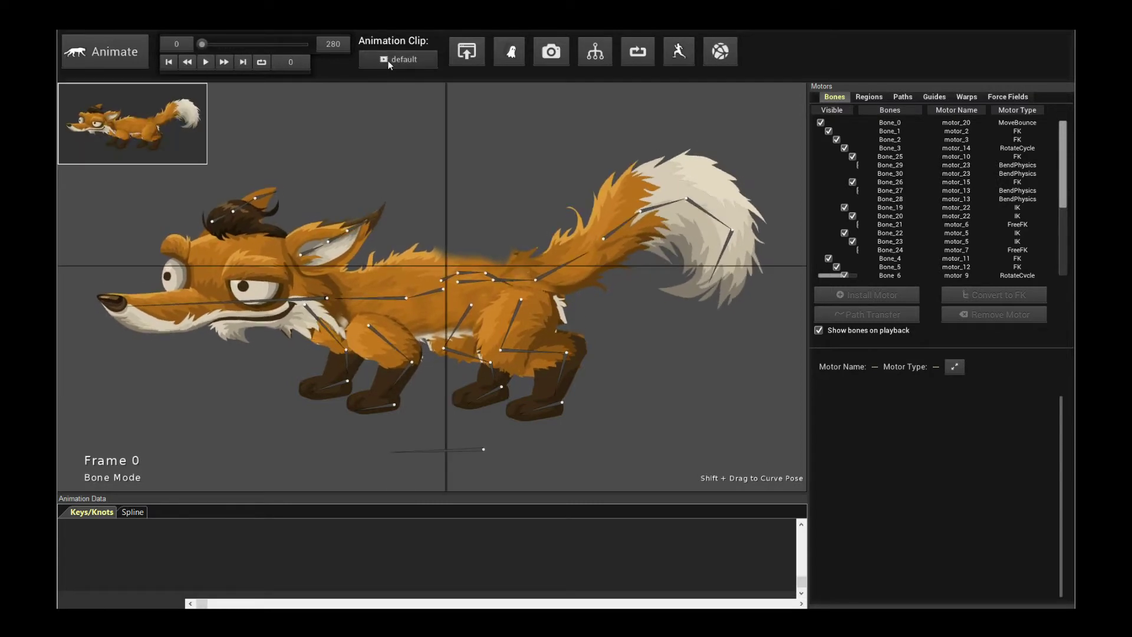
click(389, 61)
double_click(422, 171)
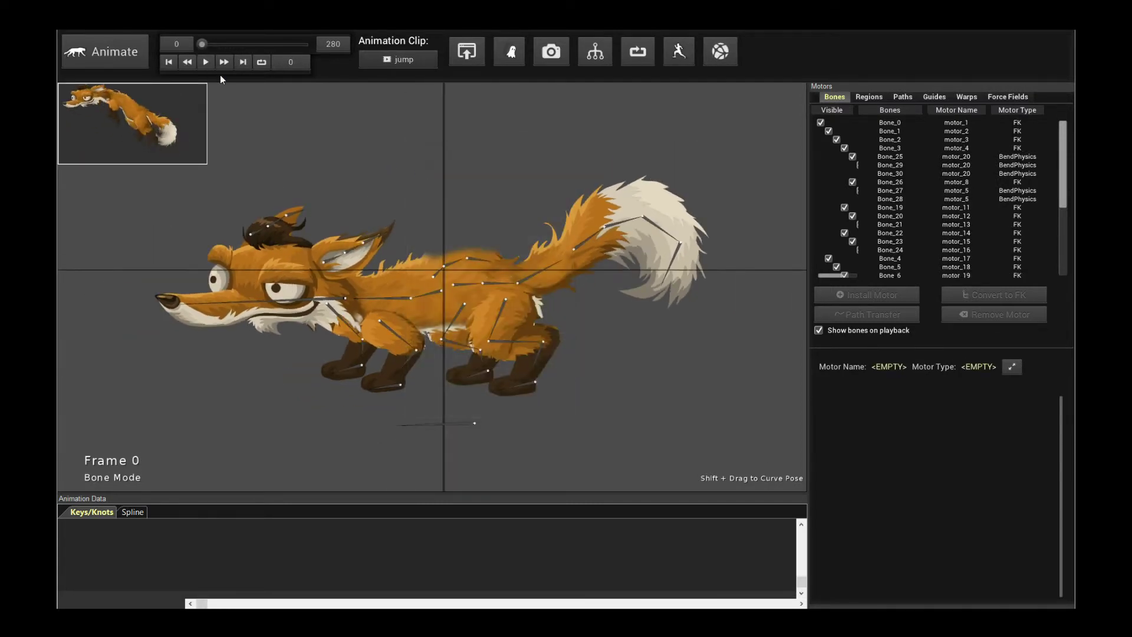
click(210, 60)
click(209, 62)
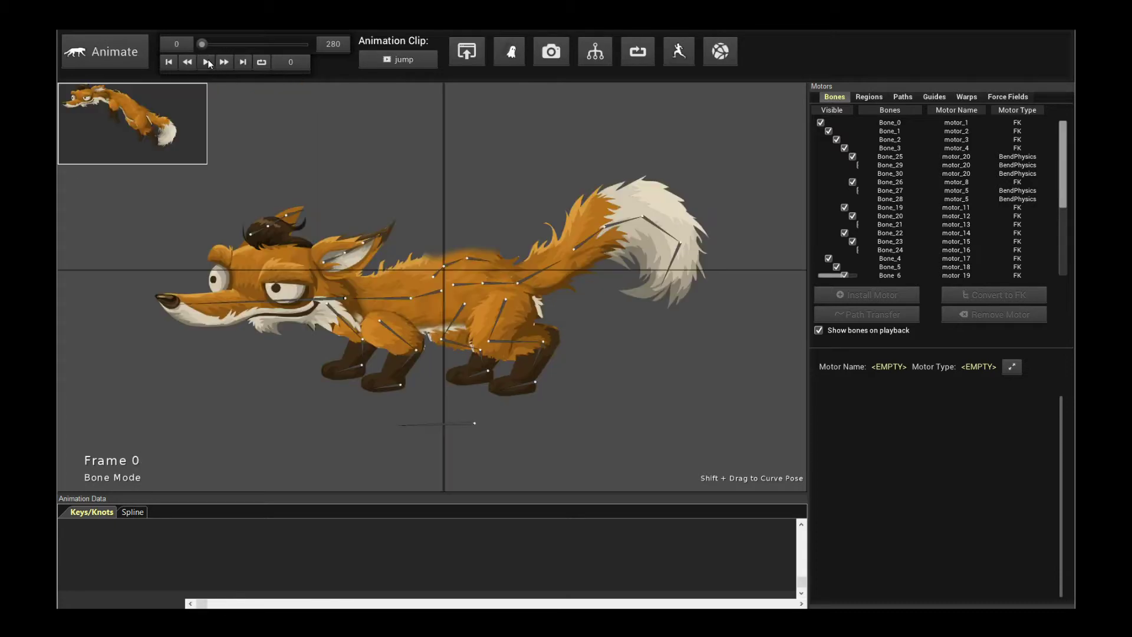
Step: Load the walkTest clip, then load the 280-frame run clip and play it once
click(386, 59)
double_click(423, 192)
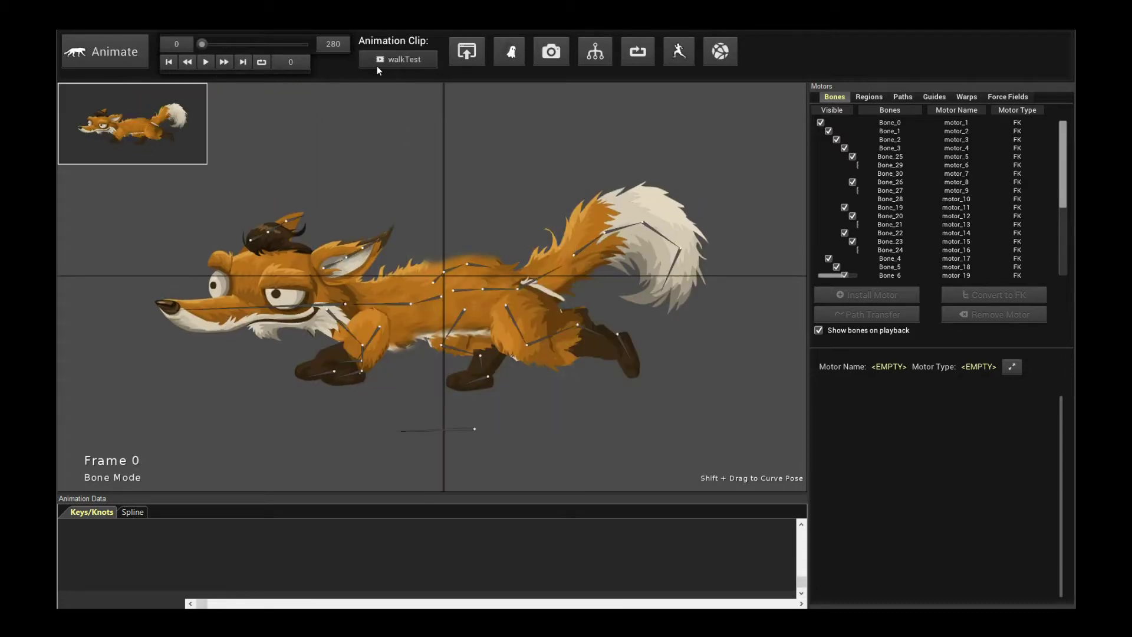
click(382, 62)
double_click(422, 180)
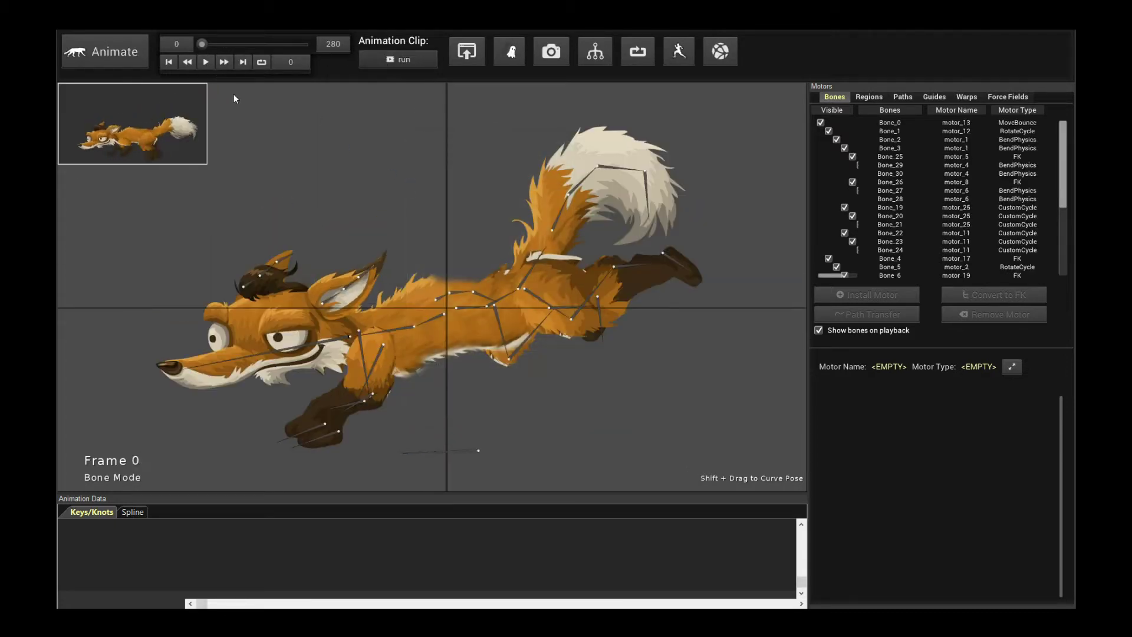
click(205, 62)
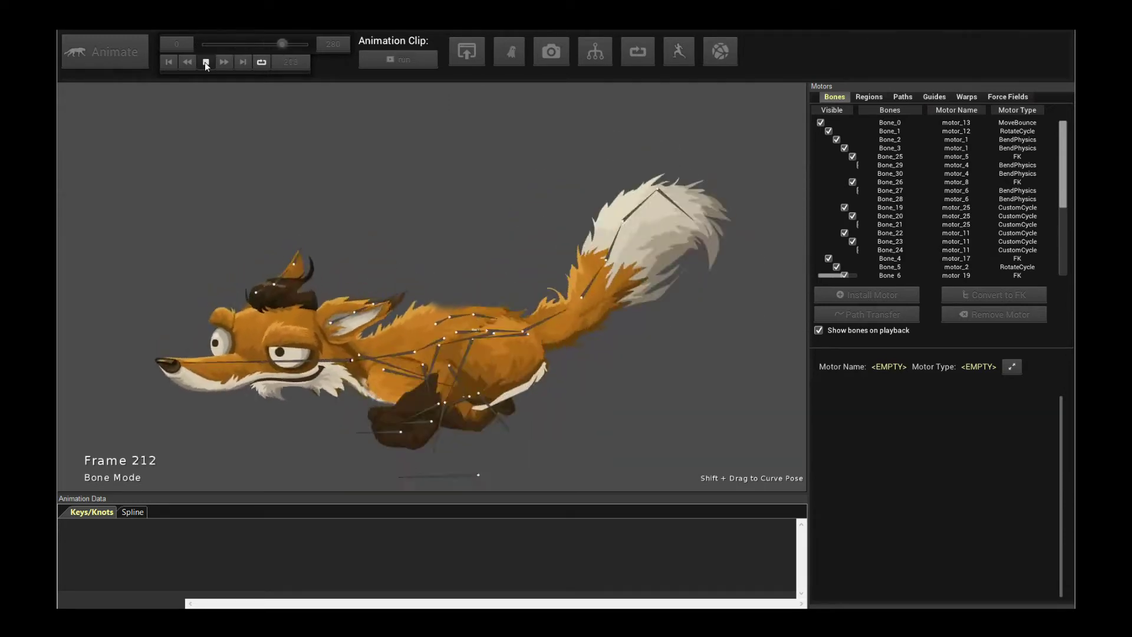
click(205, 62)
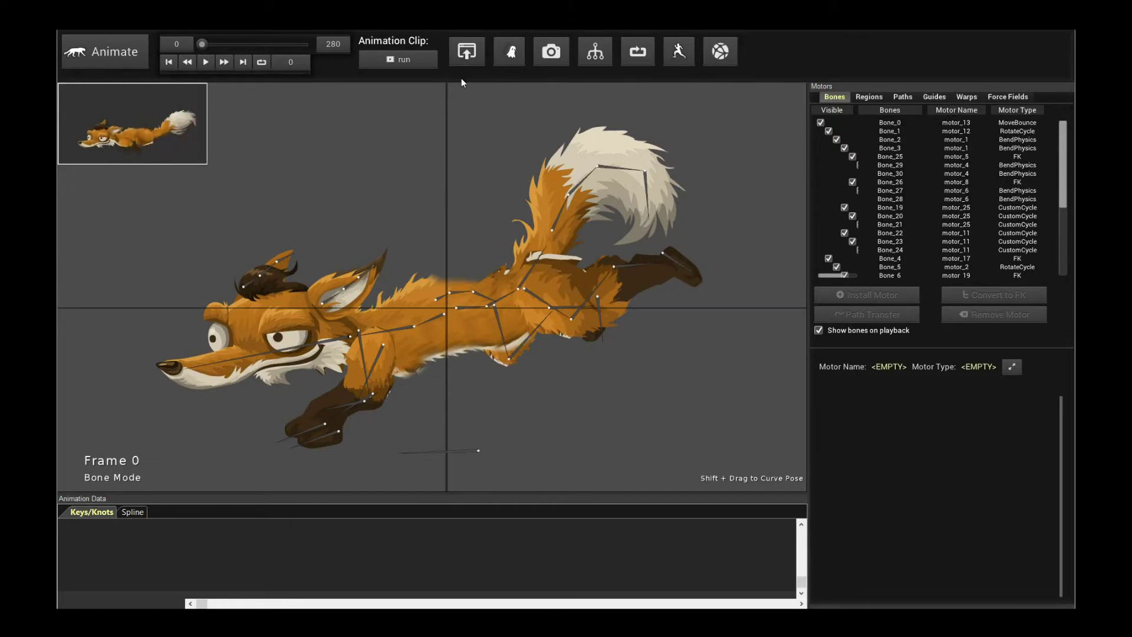
Step: Open the Game Engines export window, move it up-left, widen it and rearrange its option panels
click(463, 56)
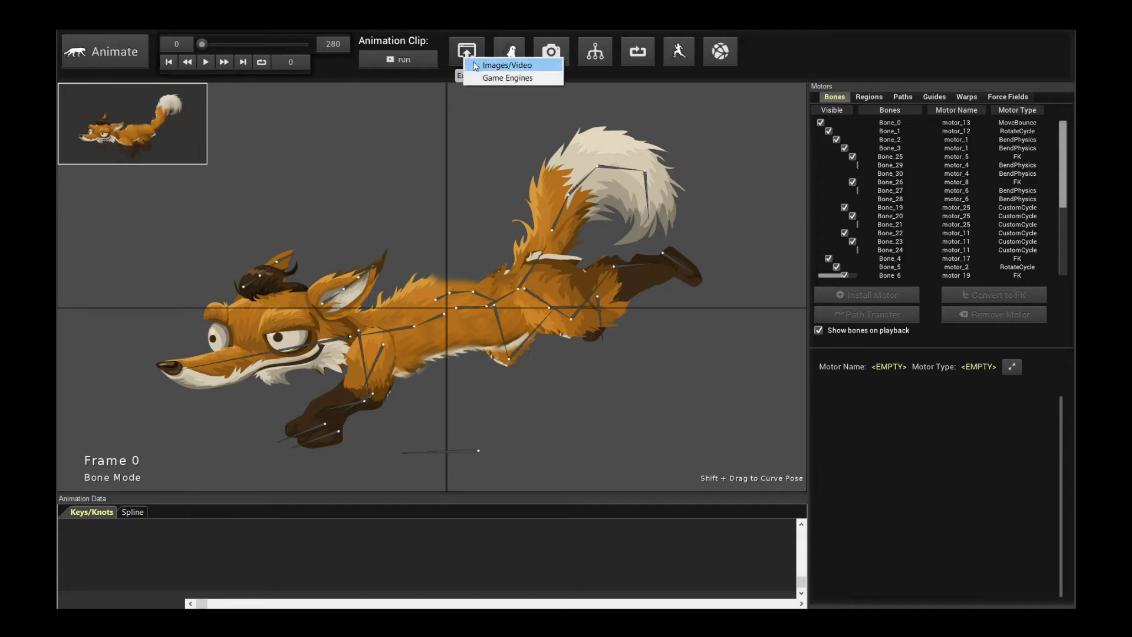
click(487, 80)
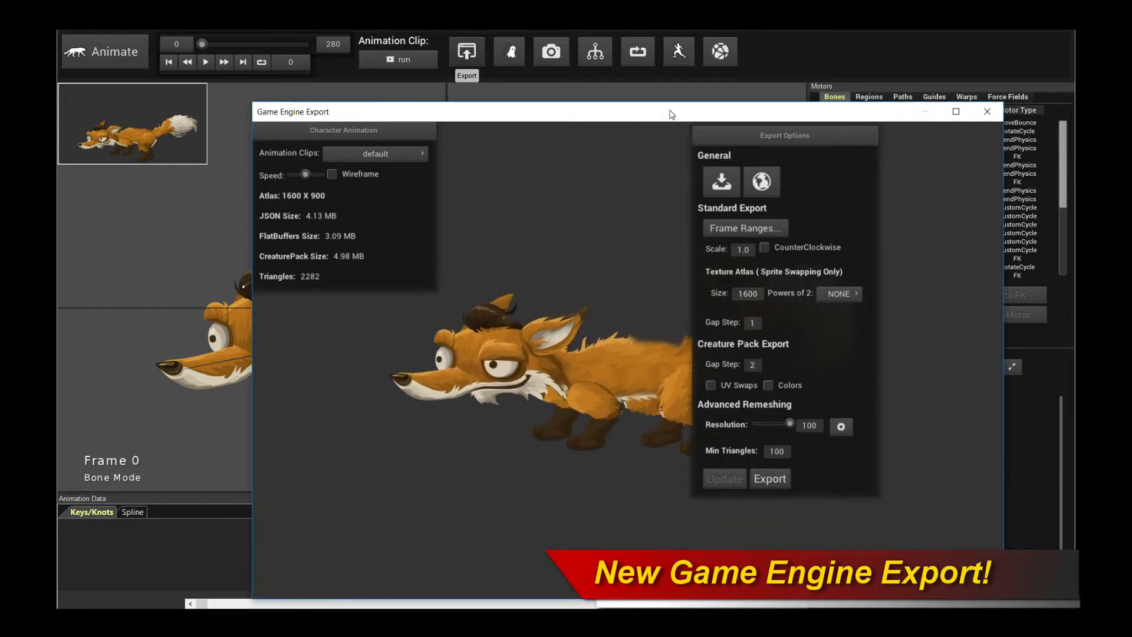
drag(671, 114, 619, 83)
drag(684, 104, 774, 196)
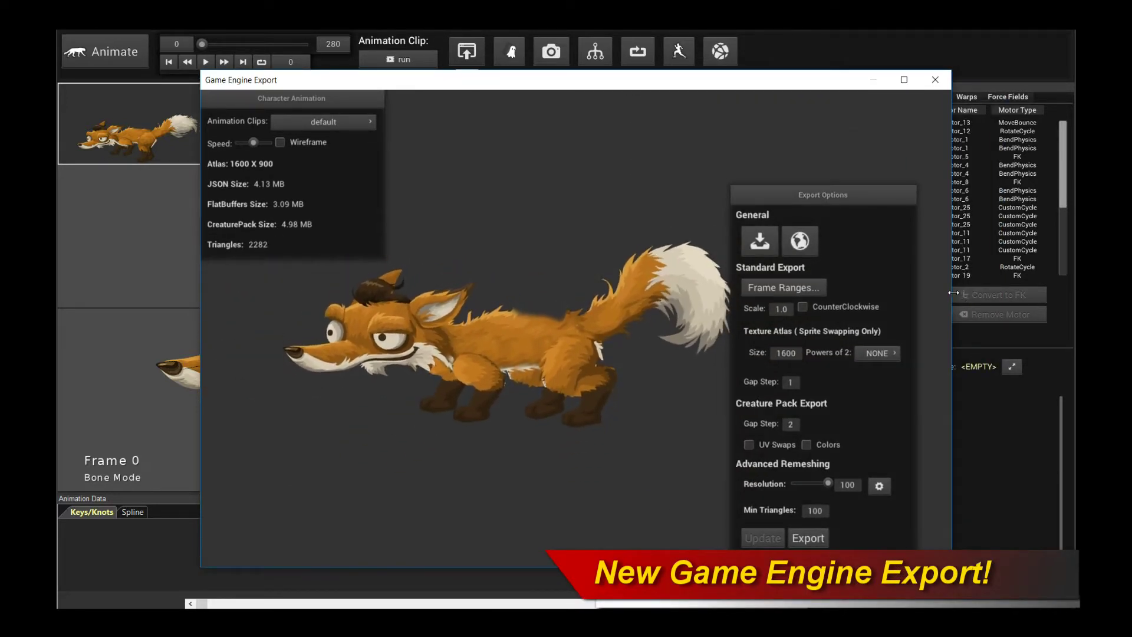
drag(954, 293, 1022, 293)
drag(838, 189, 904, 169)
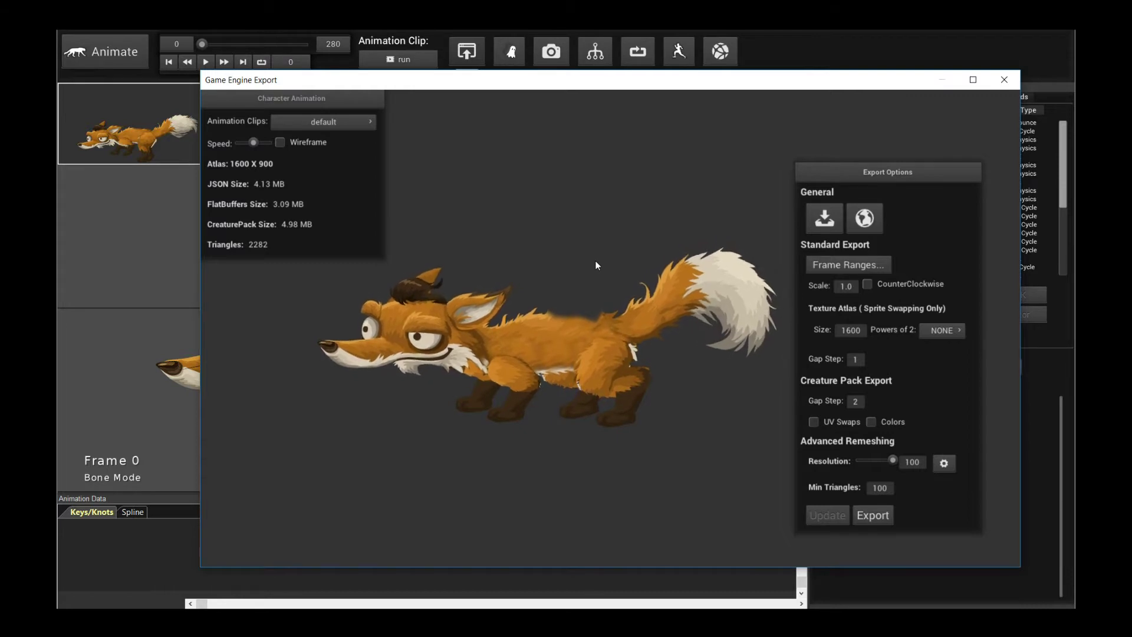
Step: Center the clip info, raise the preview Speed slightly and show the fox as wireframe
drag(334, 100, 315, 130)
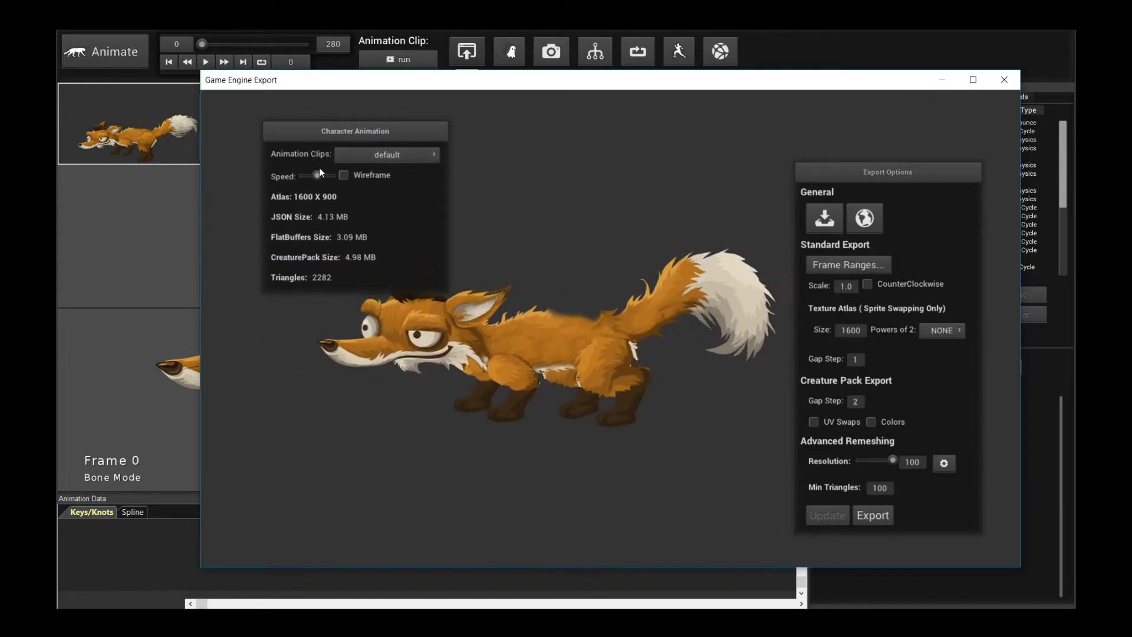
mouse_move(320, 172)
mouse_down()
mouse_move(305, 172)
mouse_move(341, 177)
mouse_move(309, 172)
mouse_move(320, 175)
mouse_up()
click(344, 178)
click(343, 178)
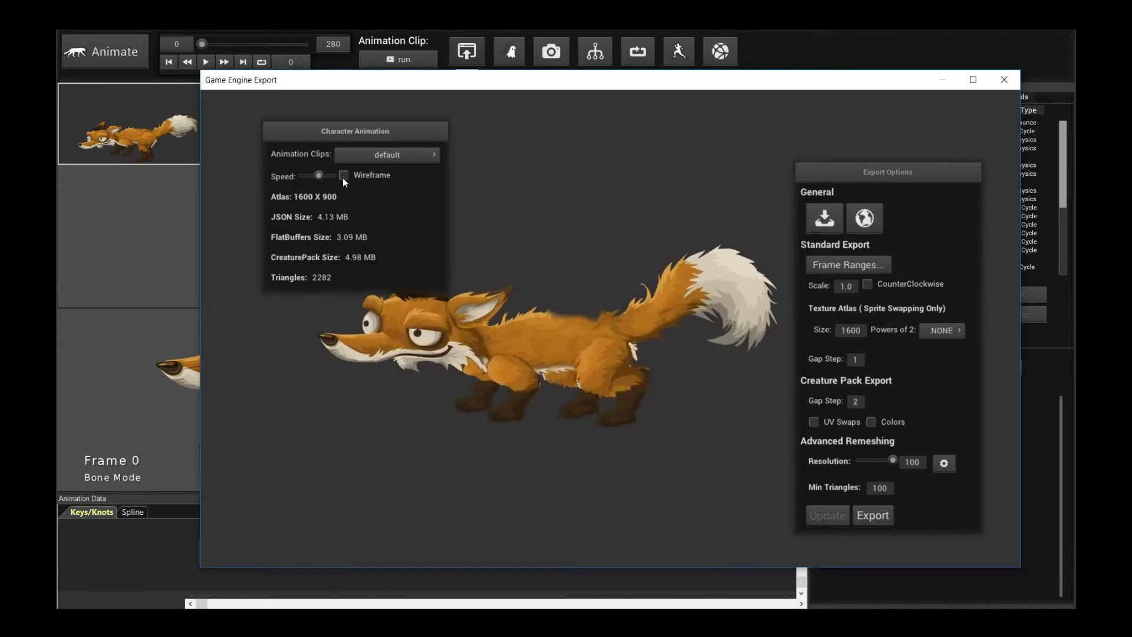
click(343, 176)
click(342, 177)
click(341, 177)
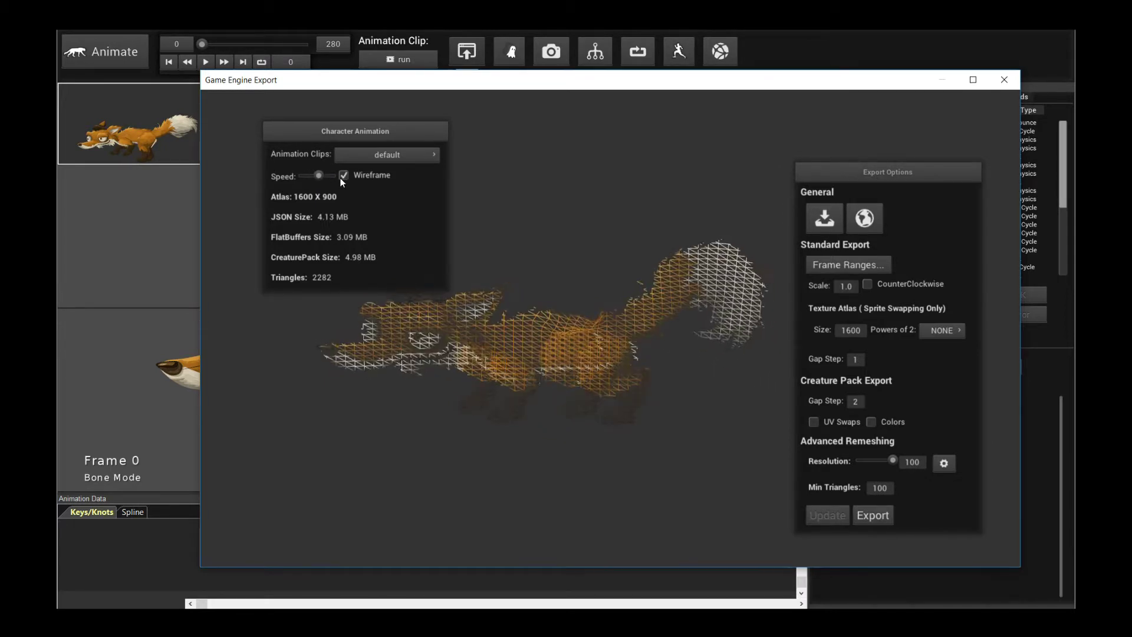
click(341, 178)
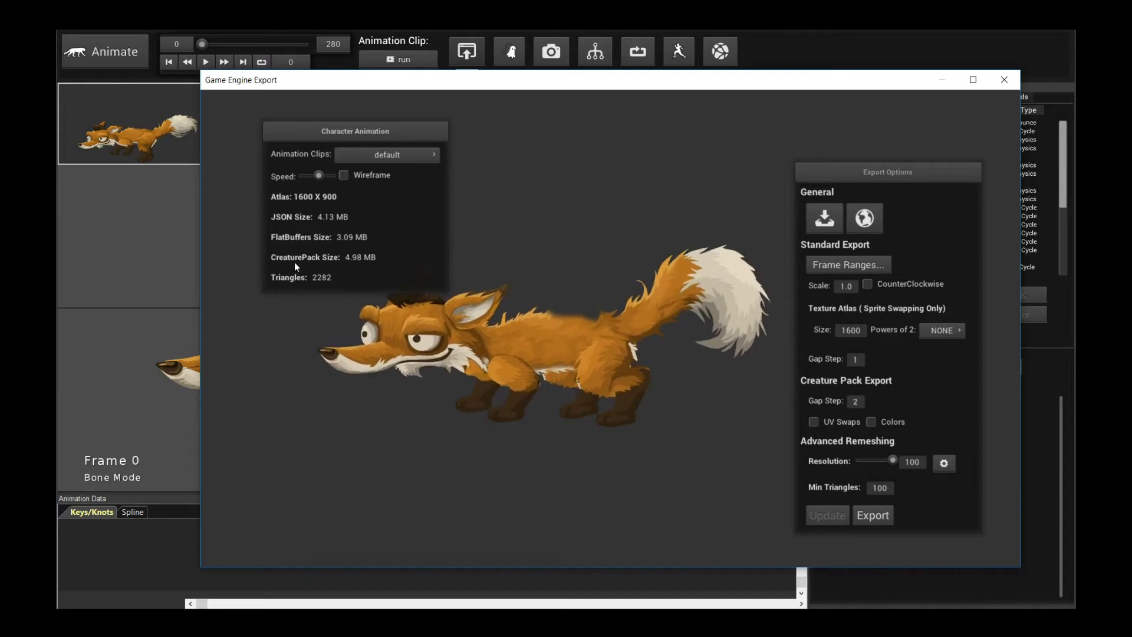
drag(368, 130, 347, 130)
click(366, 161)
click(342, 192)
click(359, 160)
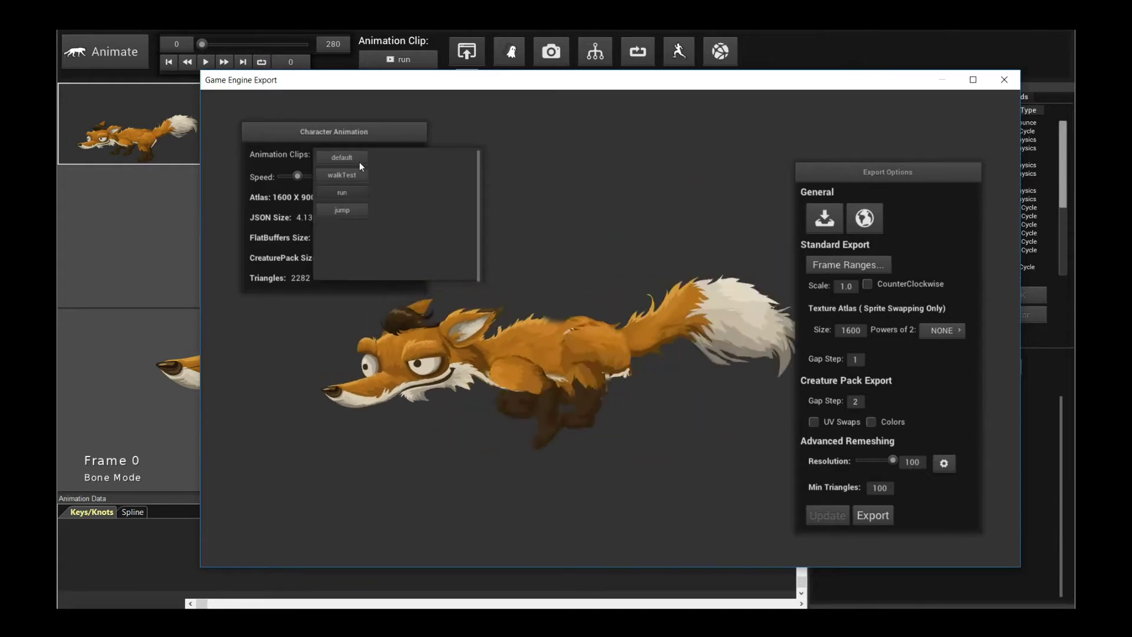
click(343, 200)
click(356, 156)
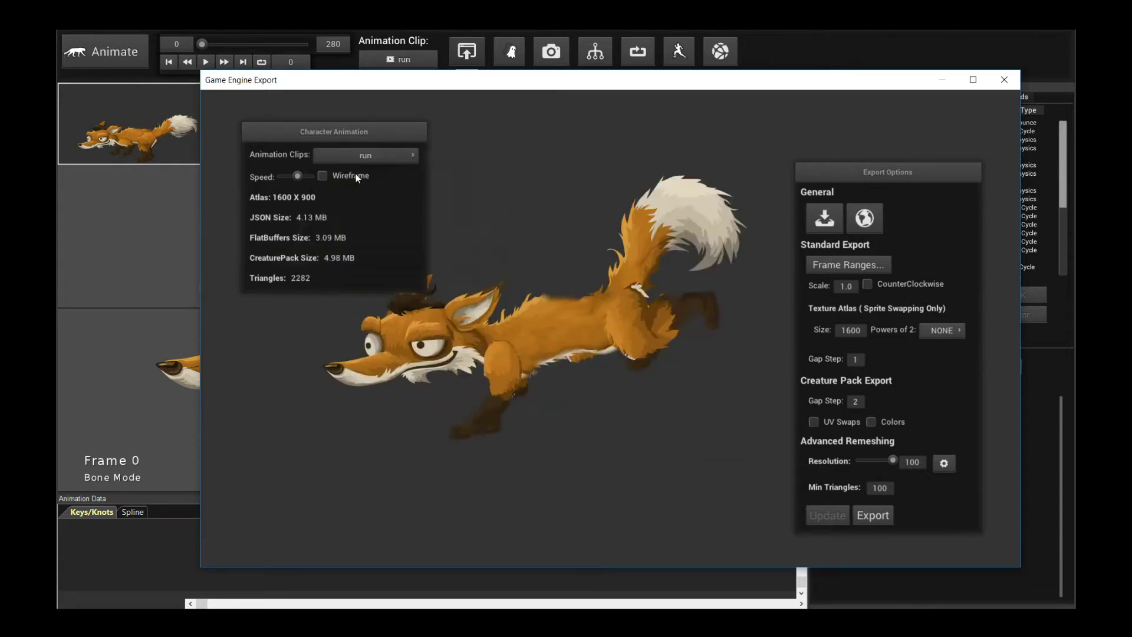
click(361, 157)
click(357, 162)
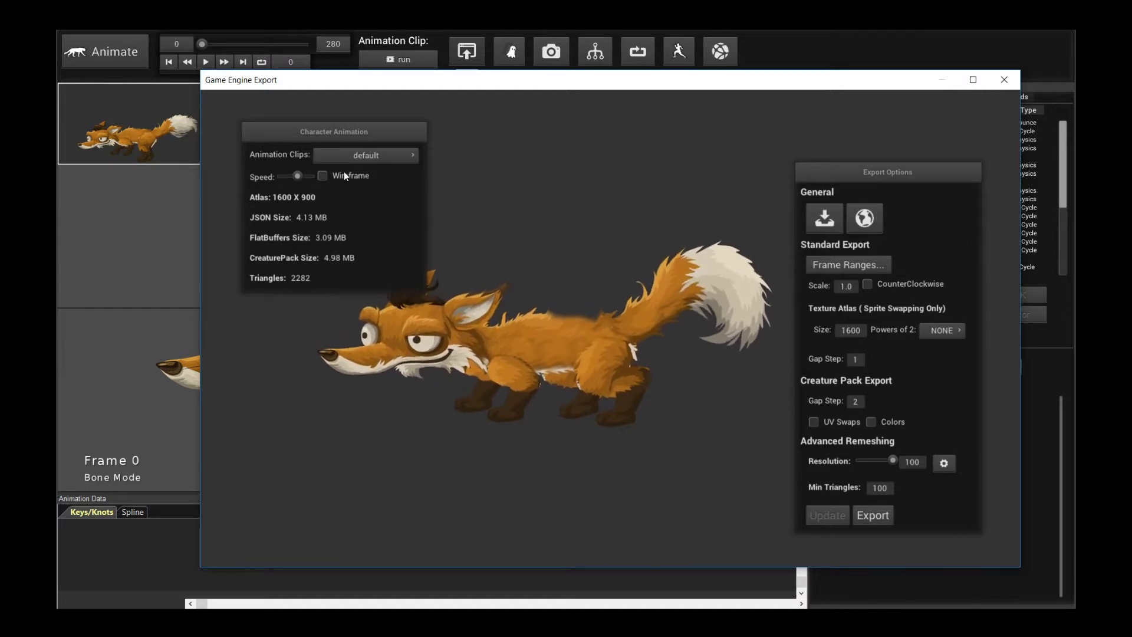
drag(836, 172, 862, 171)
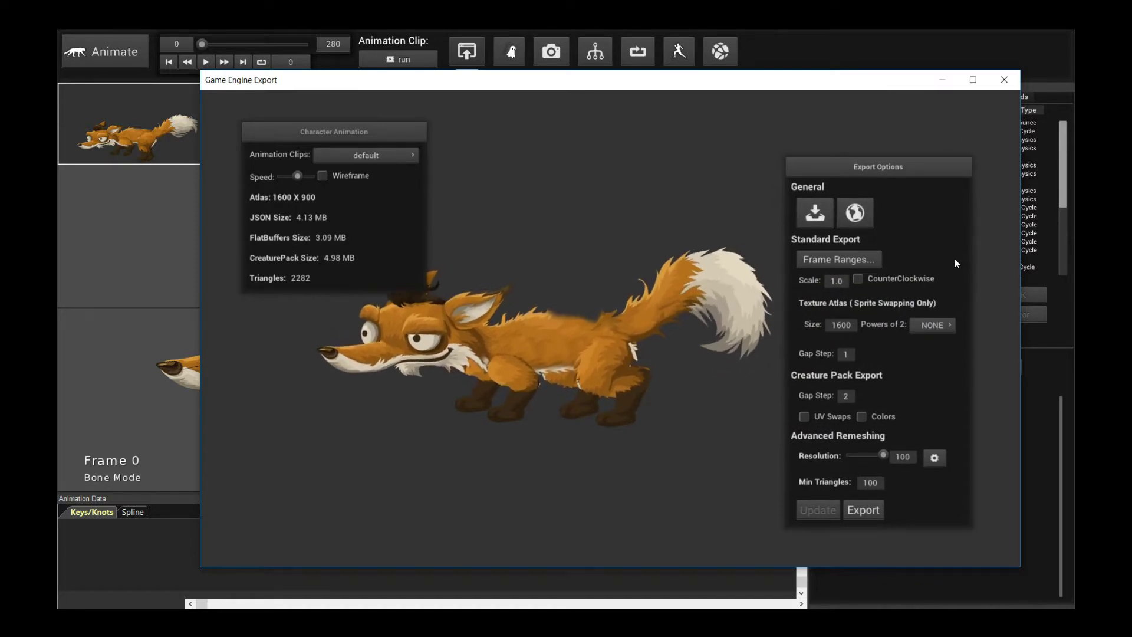
click(848, 263)
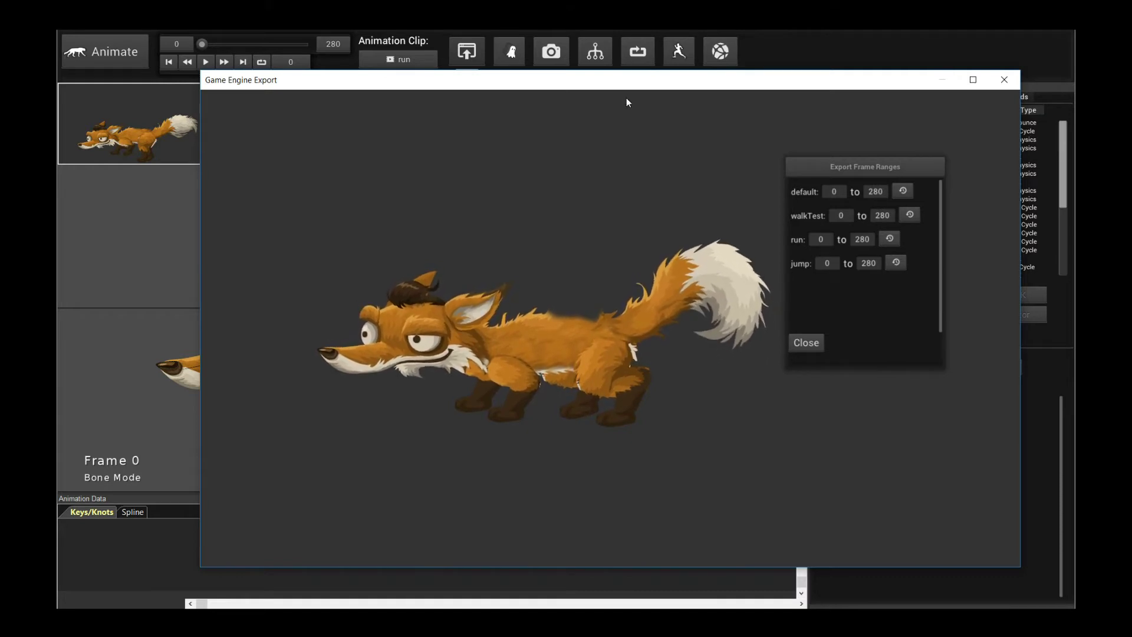
Step: Confirm every clip's export range is 0 to 280 and close Frame Ranges to build assets
drag(634, 86, 609, 117)
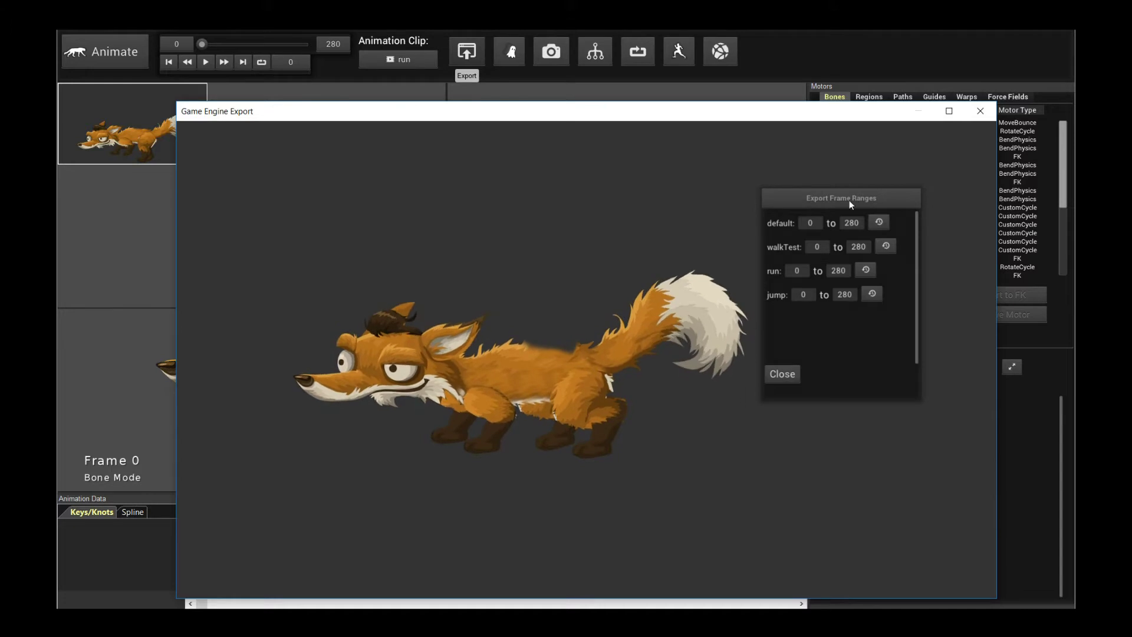
click(791, 373)
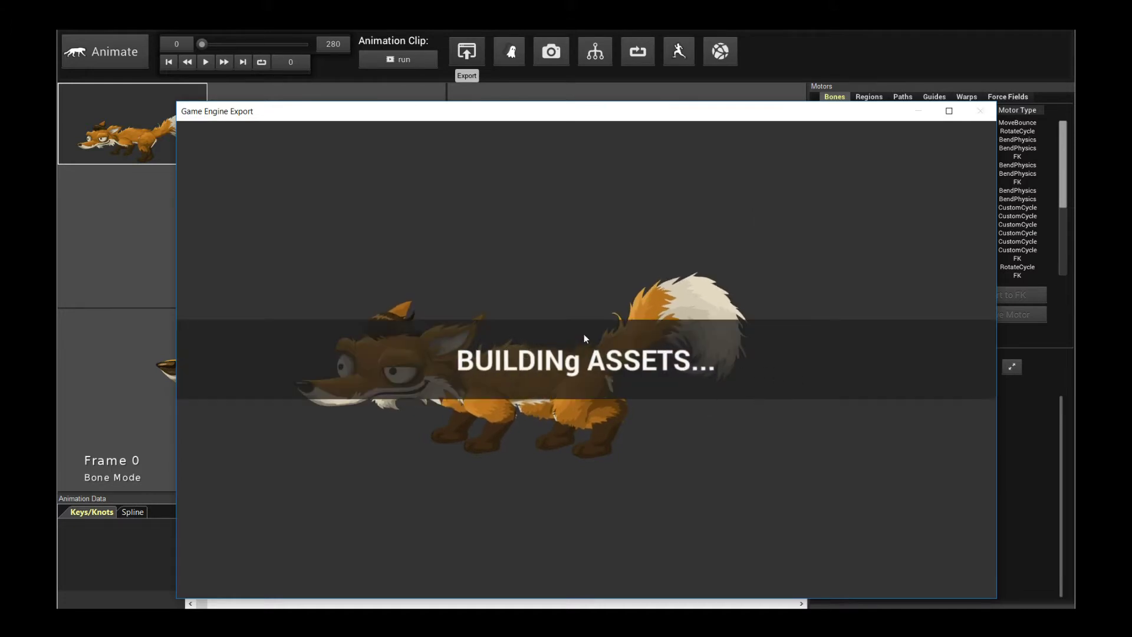
Step: Preview the run clip in the export window and lower its playback speed slightly
click(341, 189)
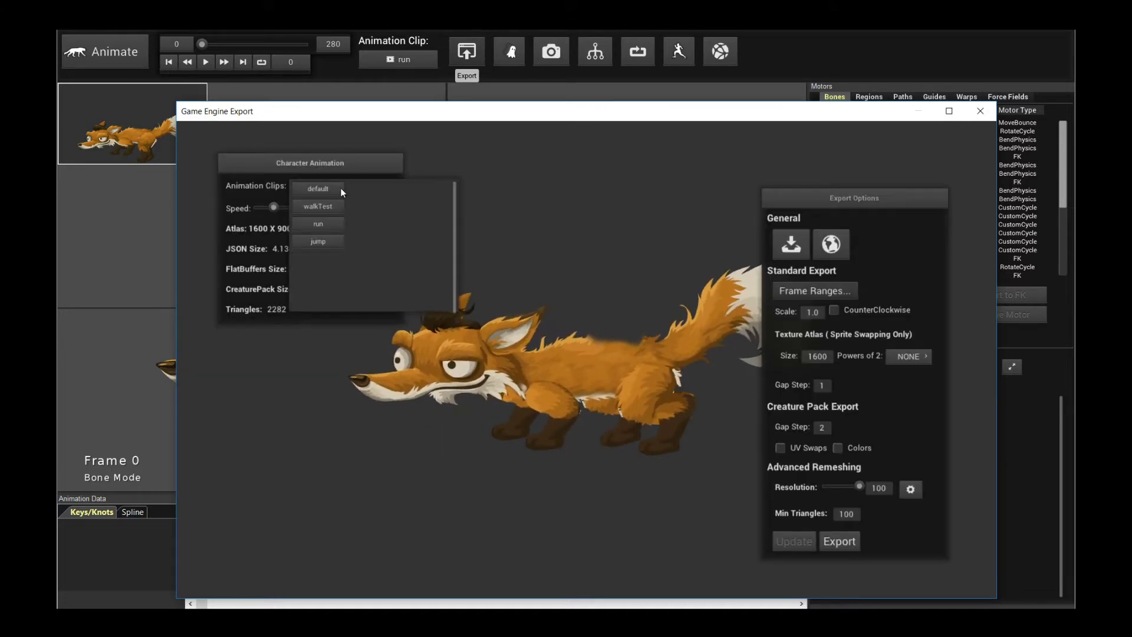
click(334, 223)
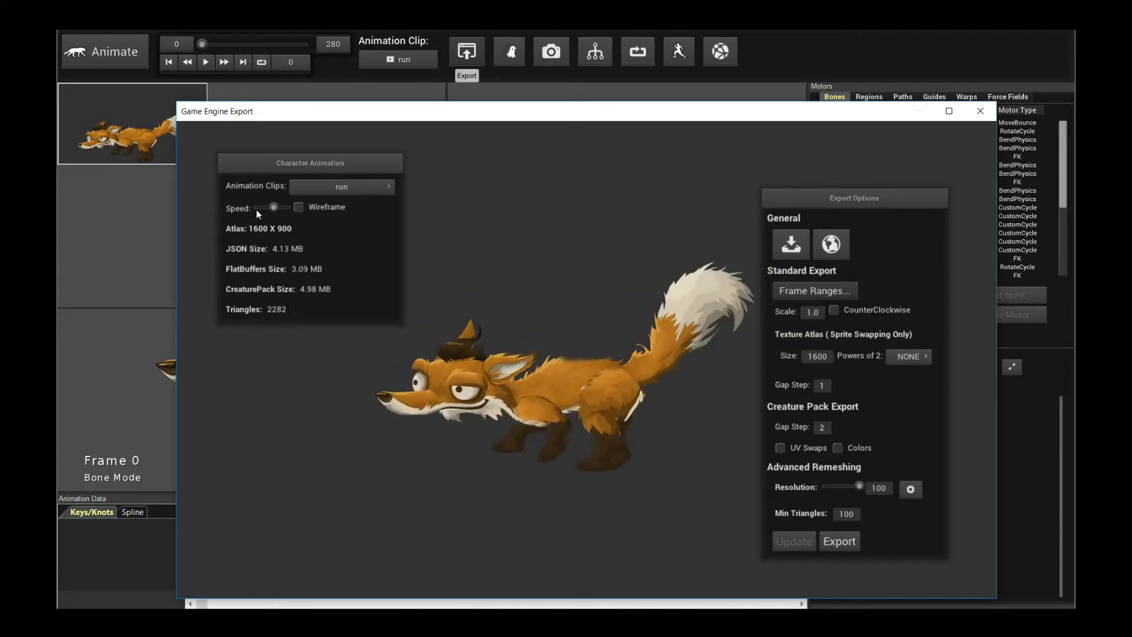
drag(272, 207, 268, 208)
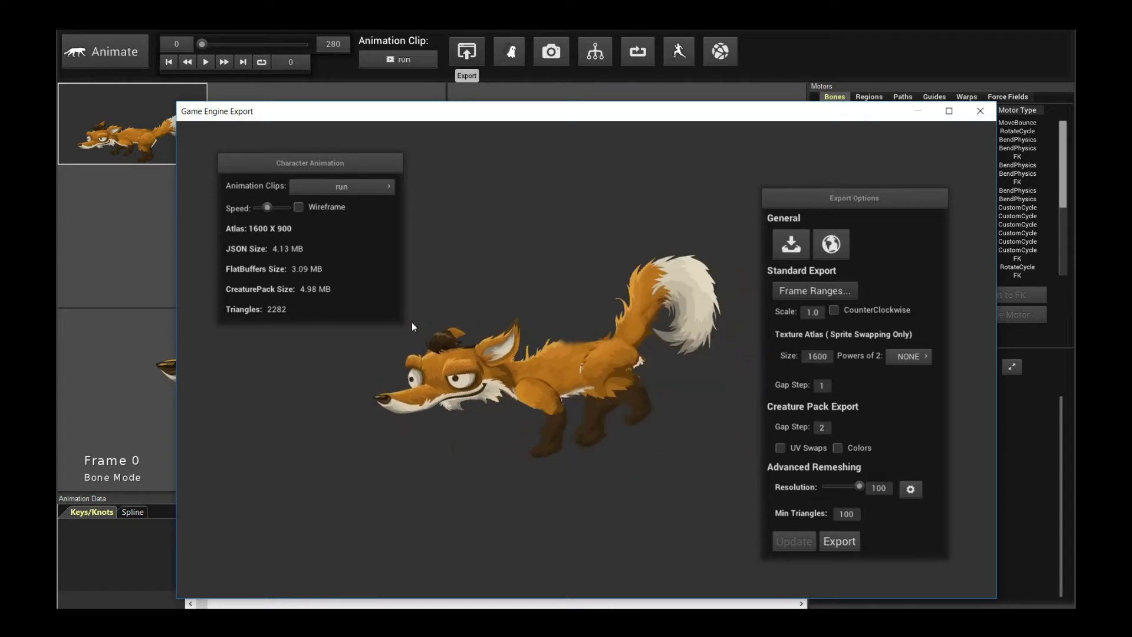
Step: Close the export preview and move the run clip's timeline to frame 249
key(Escape)
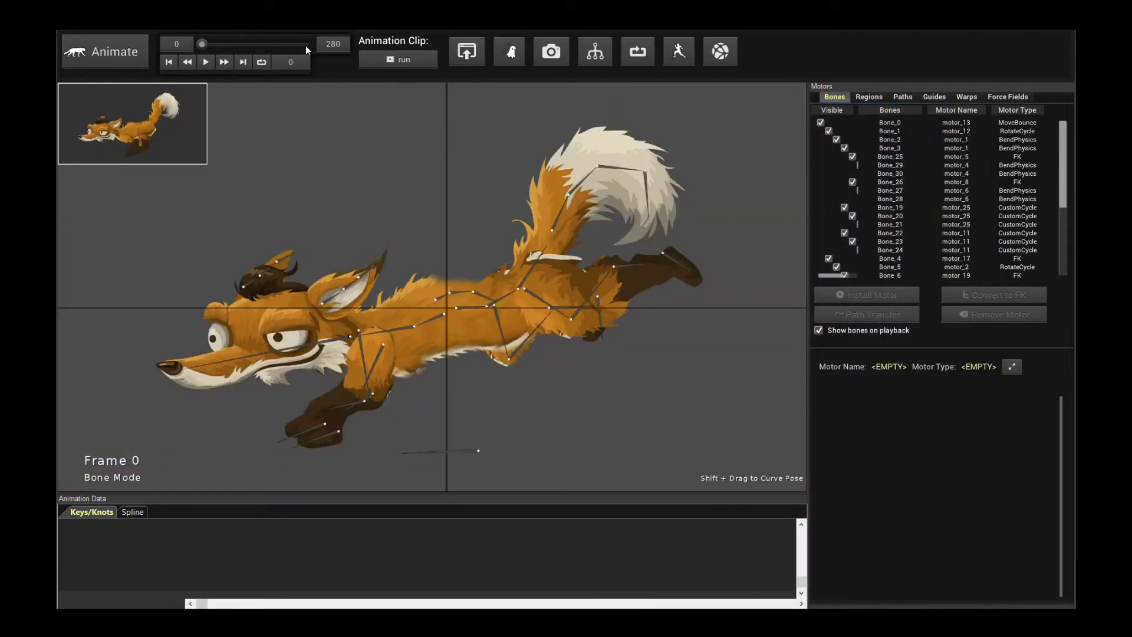
drag(305, 45, 302, 44)
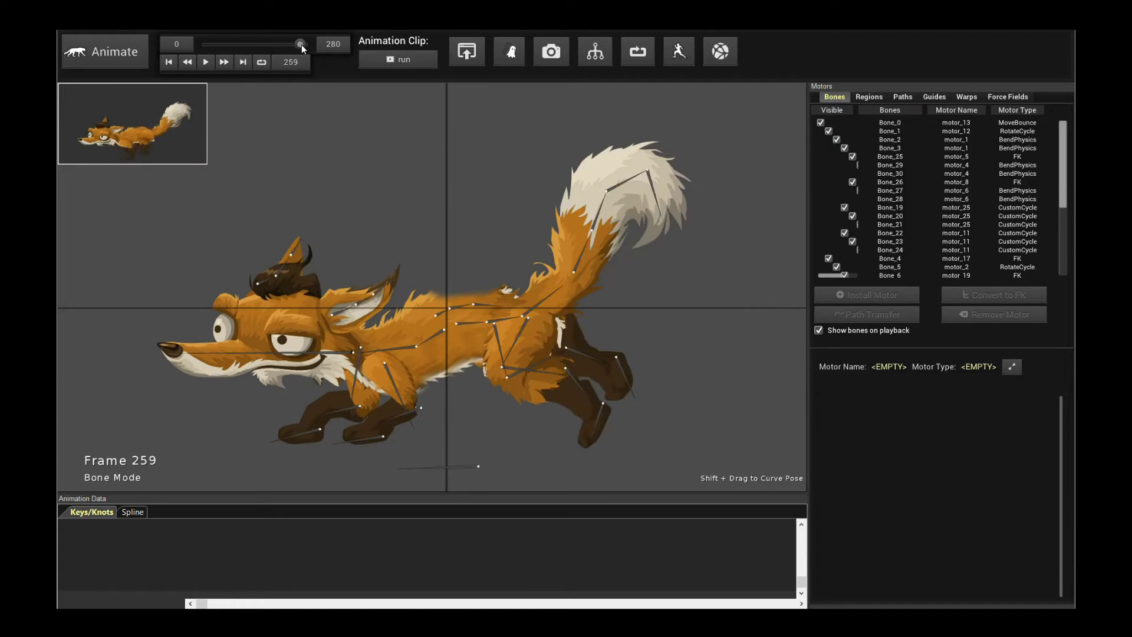
click(205, 62)
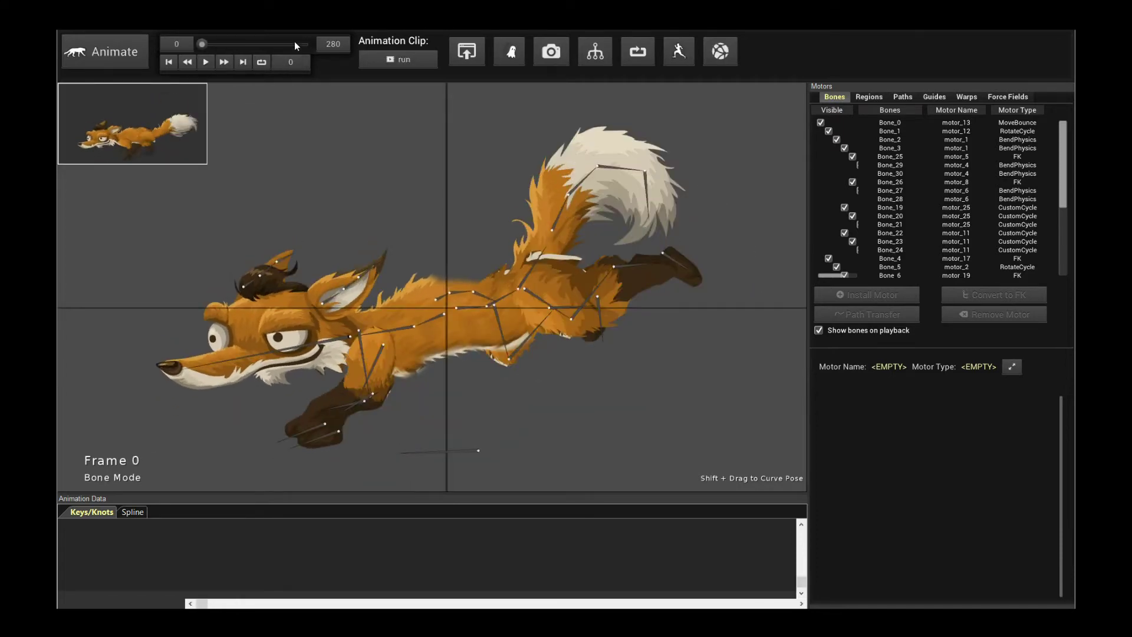
click(295, 45)
Step: Repeatedly play and stop the run clip from frame 249 to watch its loop point
click(205, 63)
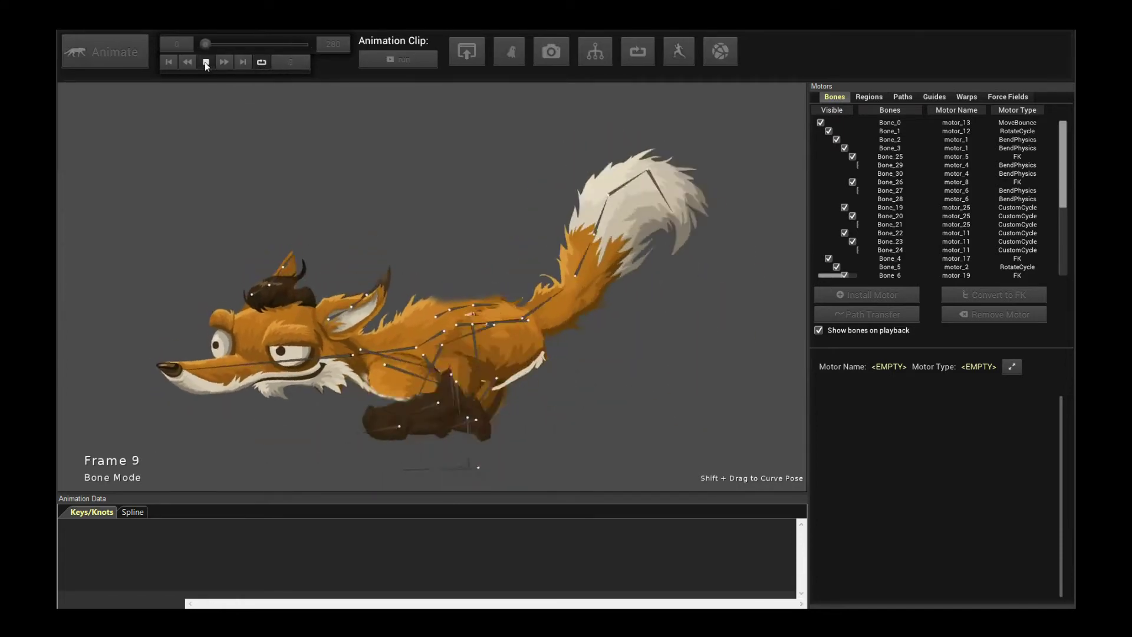
click(204, 62)
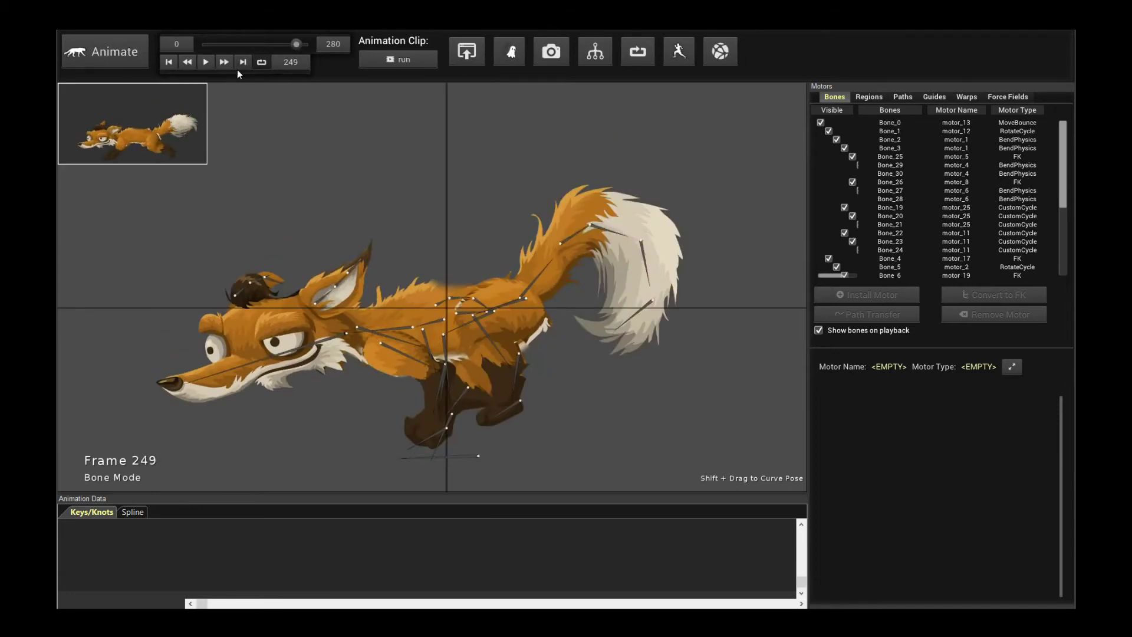
click(206, 63)
click(207, 63)
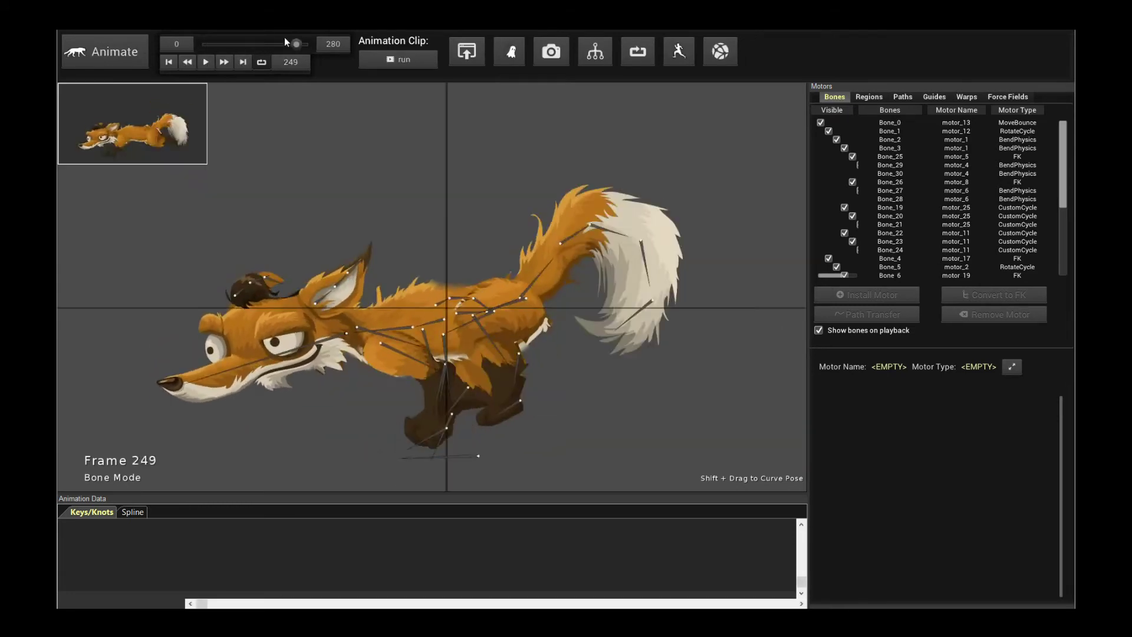
click(206, 63)
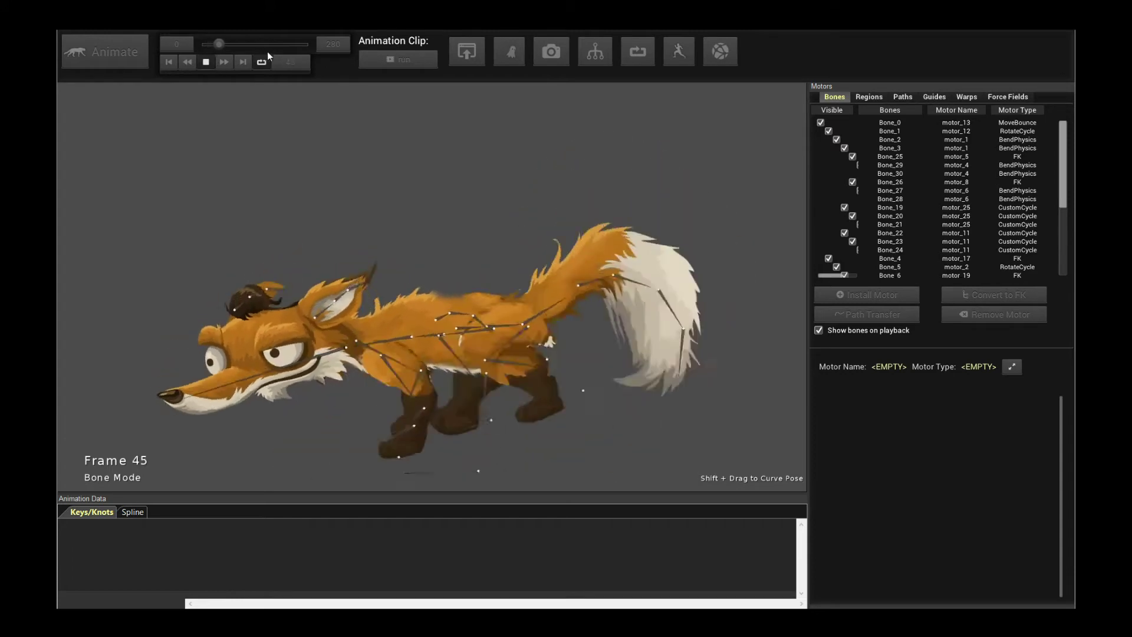
key(space)
click(199, 63)
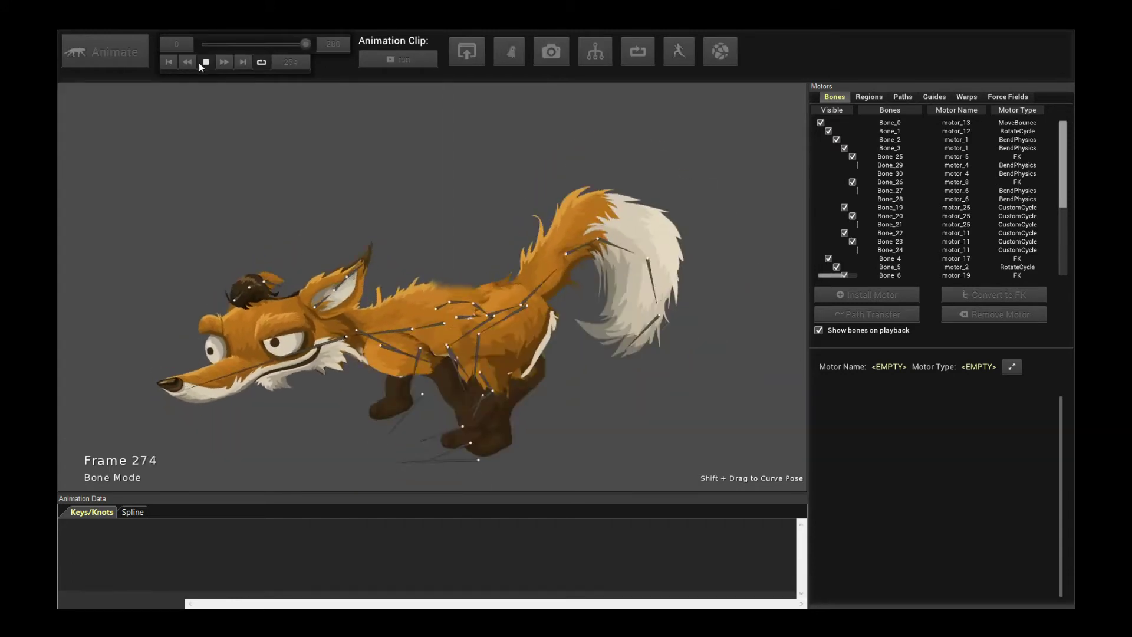
click(199, 62)
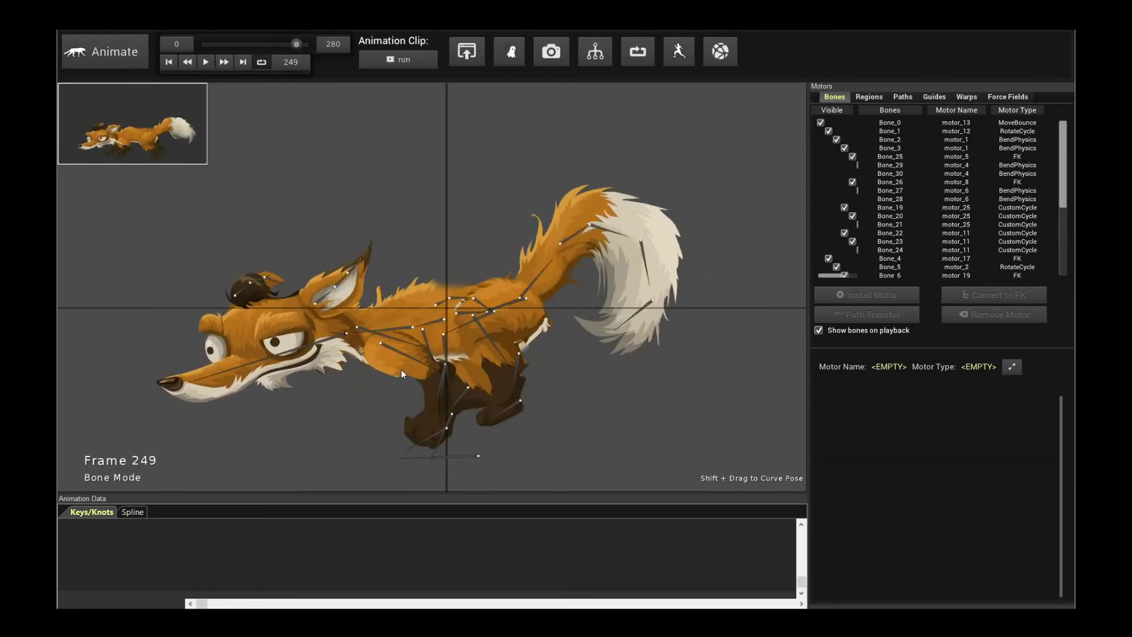
click(206, 65)
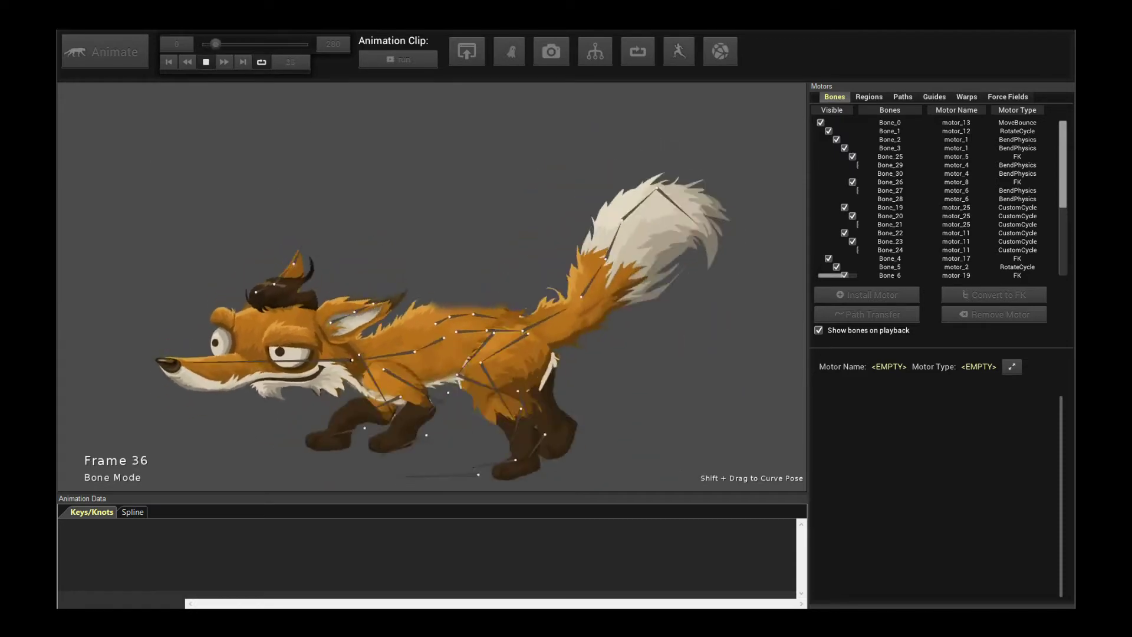
click(206, 62)
click(199, 64)
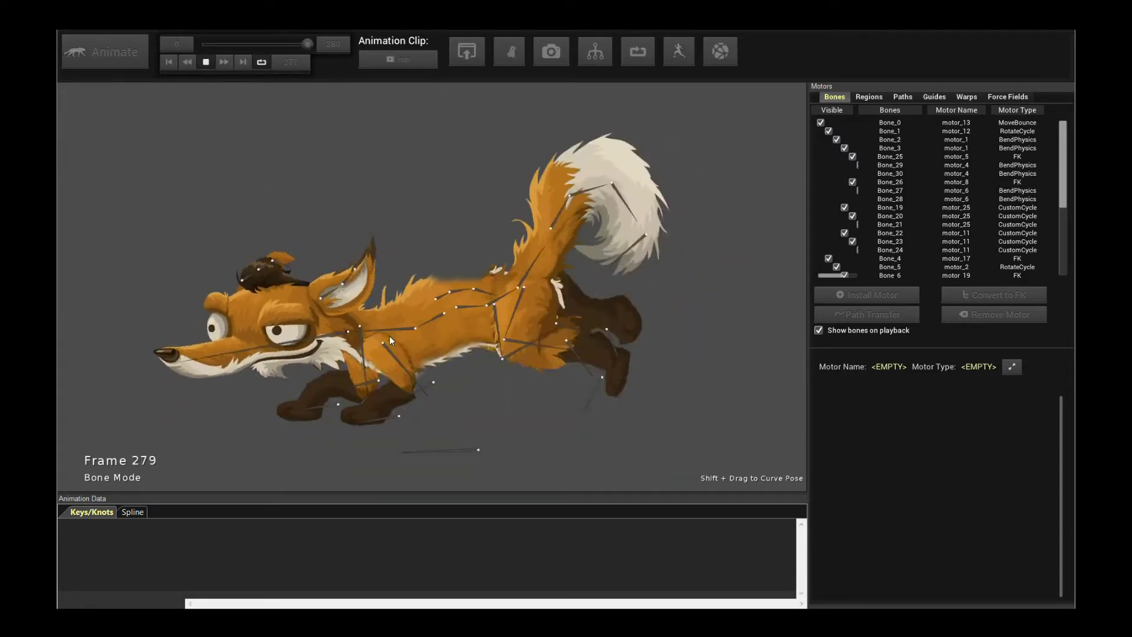
click(206, 62)
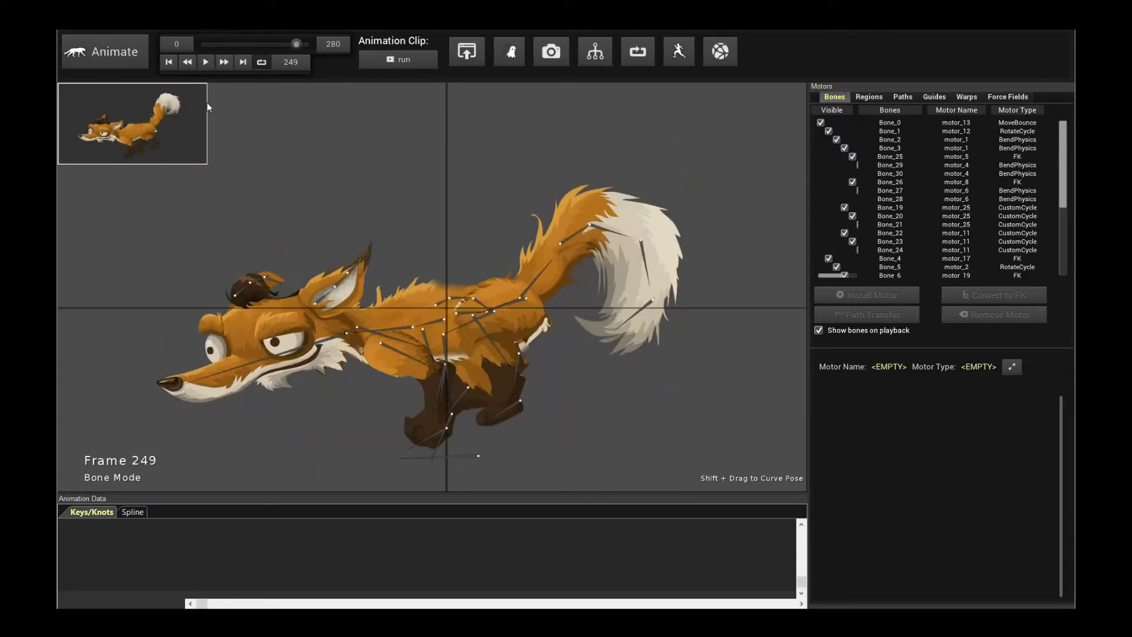
click(205, 62)
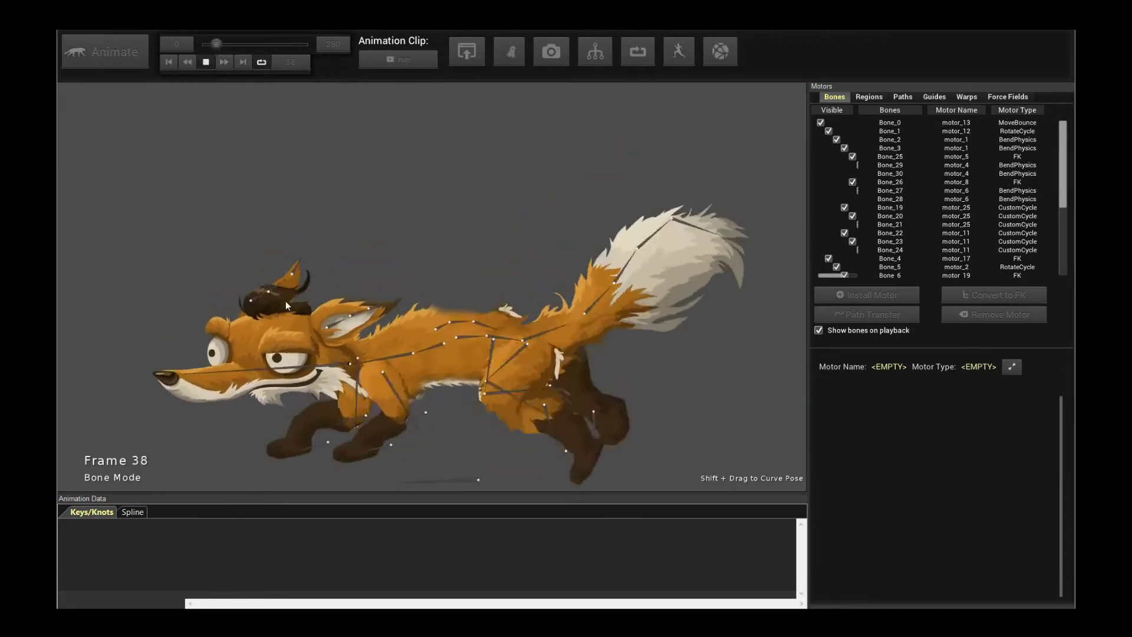
click(206, 62)
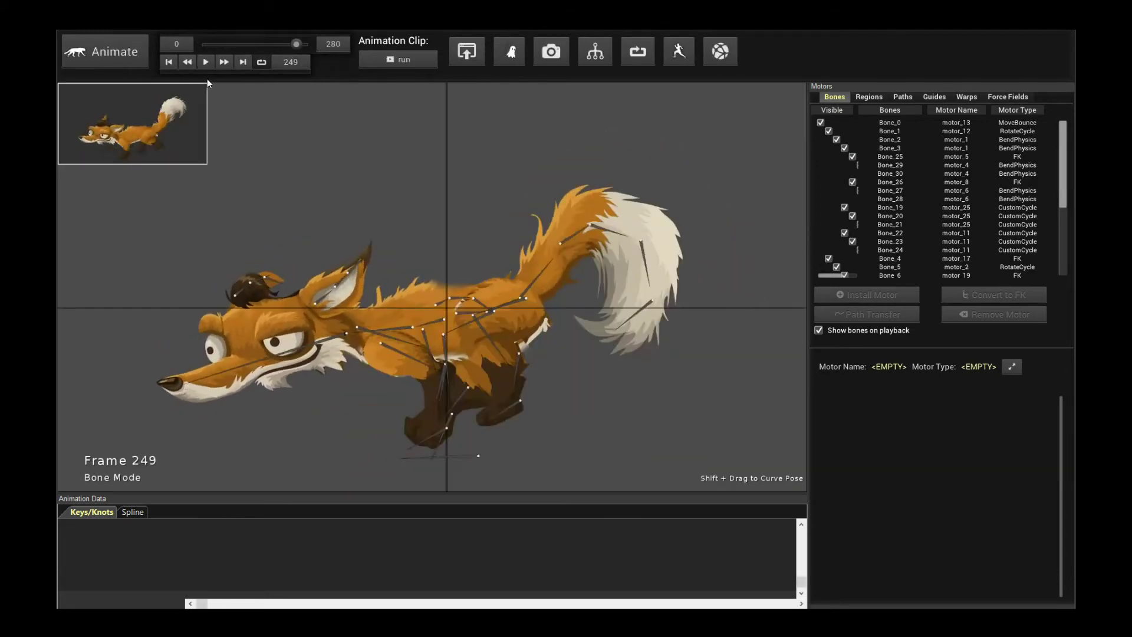
click(205, 63)
click(203, 65)
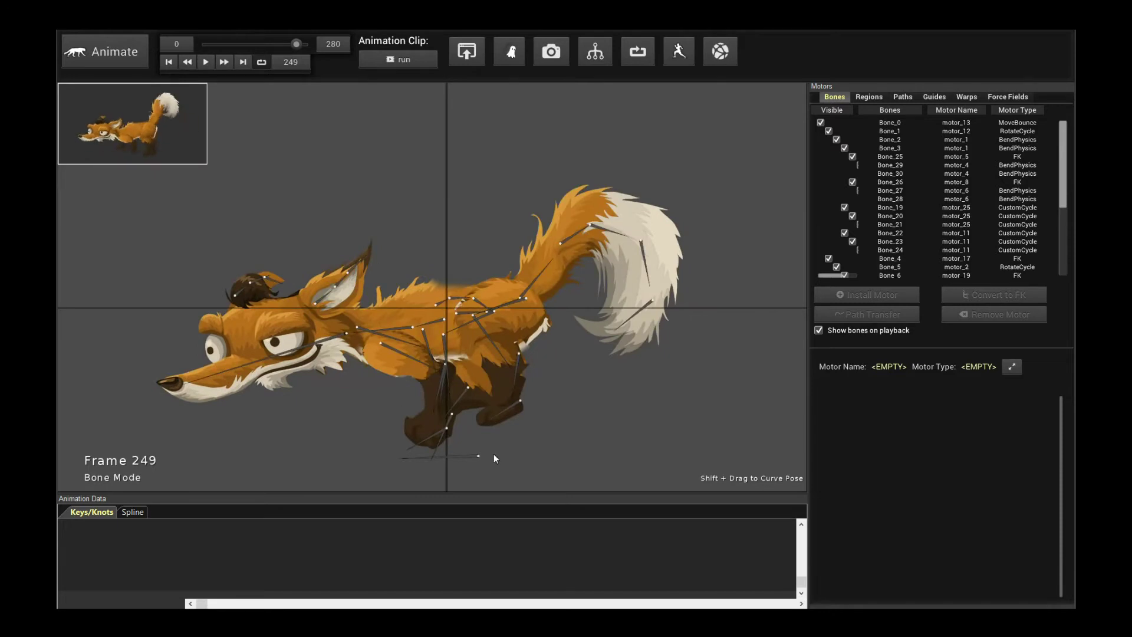
key(space)
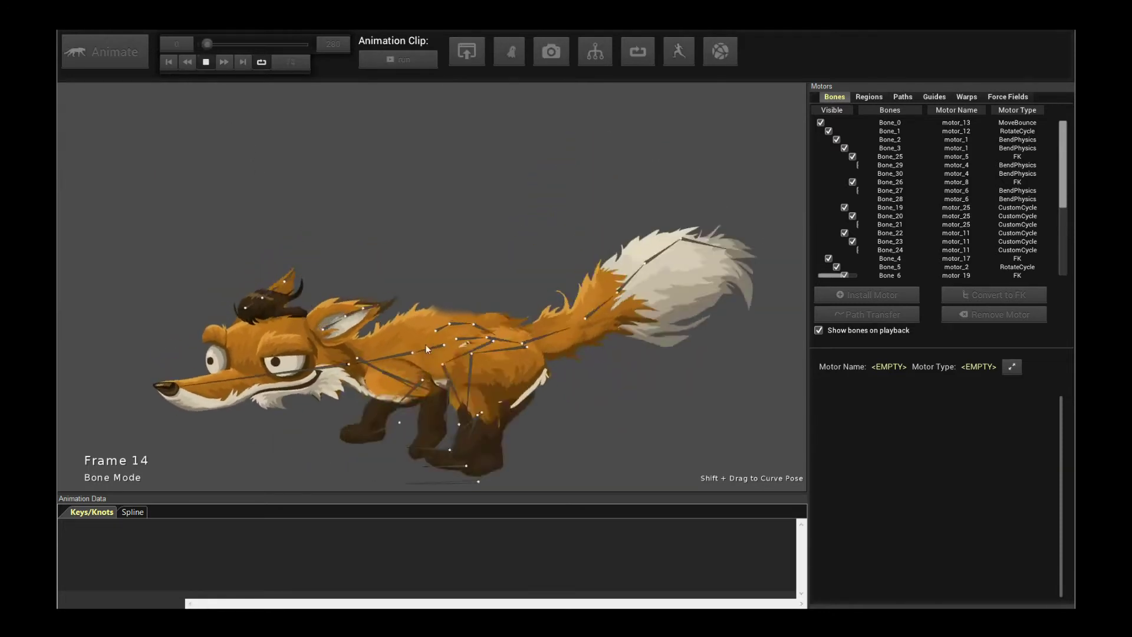
click(206, 62)
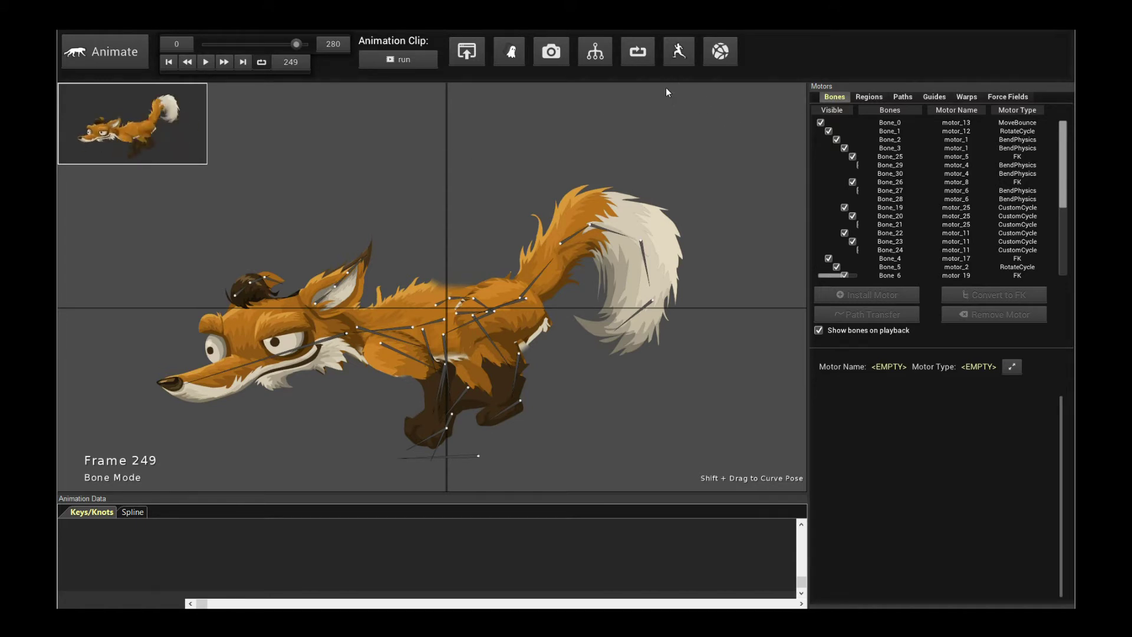
Step: Open the Make Animation Loop dropdown in the toolbar
click(642, 52)
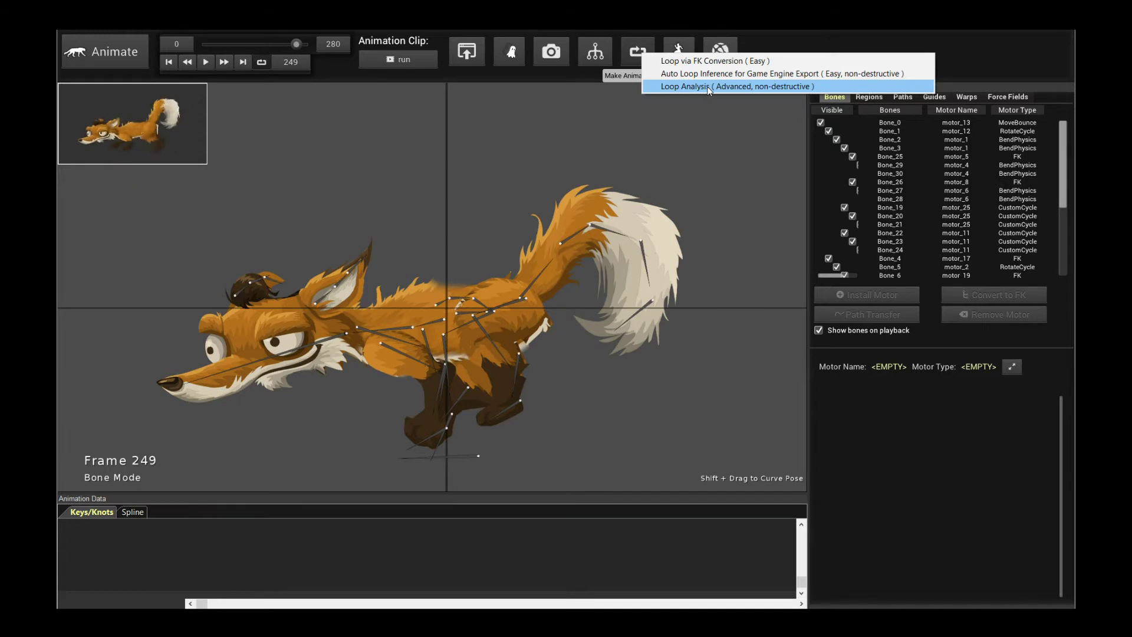
Step: Run Auto Loop Inference for Game Engine Export and accept frames 71–272 for the run clip
click(637, 59)
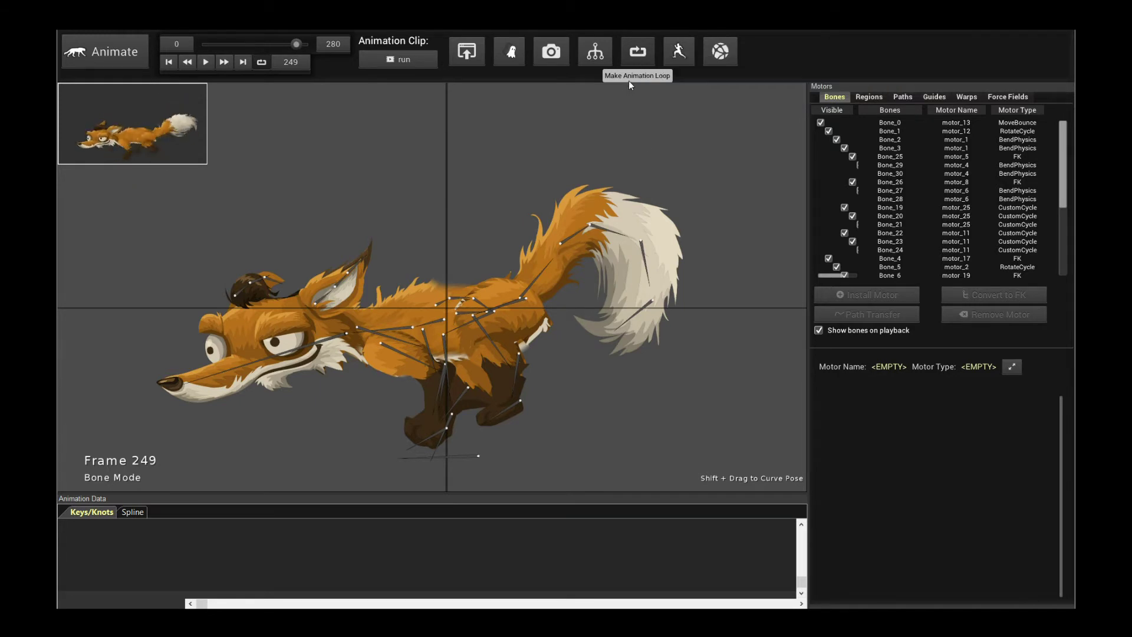
click(649, 56)
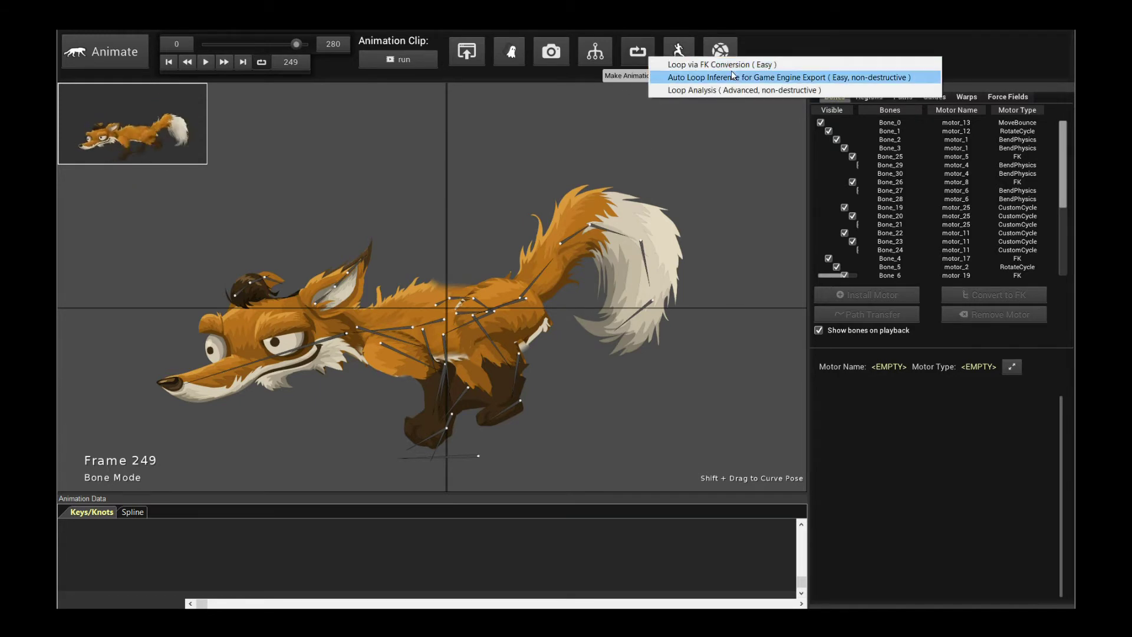
click(694, 77)
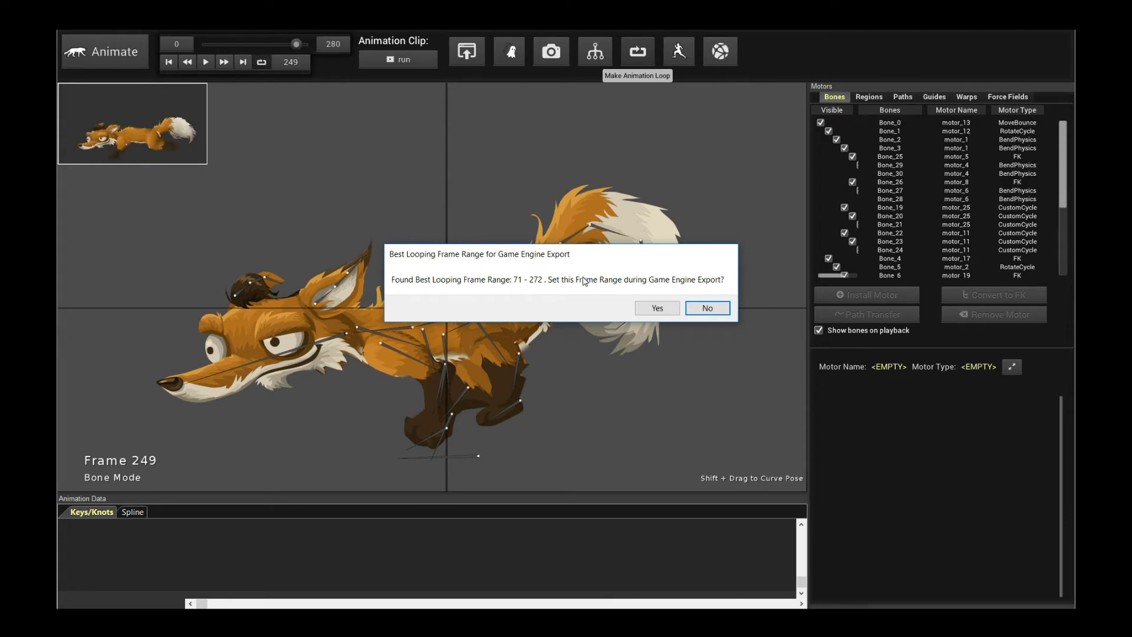
click(658, 310)
click(658, 311)
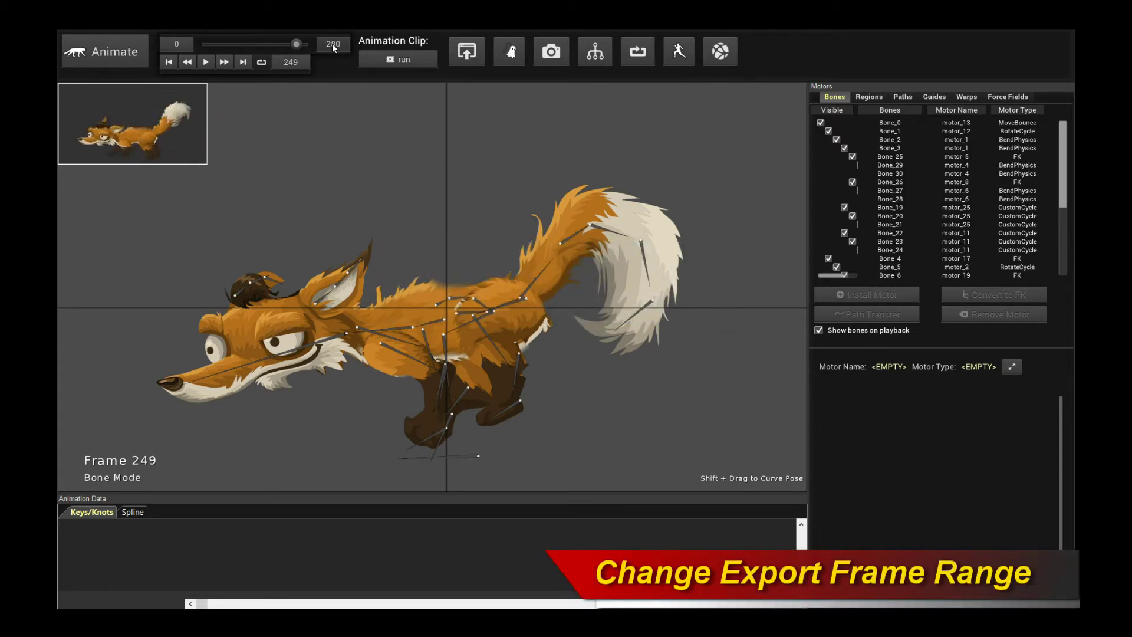
Step: Reopen Game Engine export, check run's frame range reads 71 to 272, and rebuild the assets
click(467, 52)
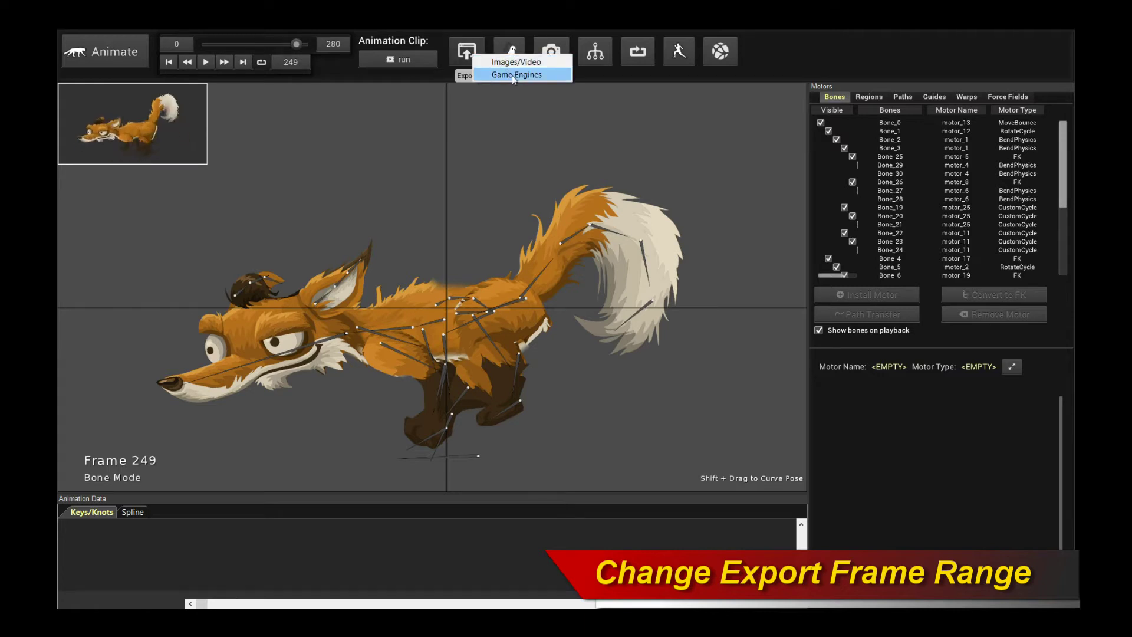
click(514, 75)
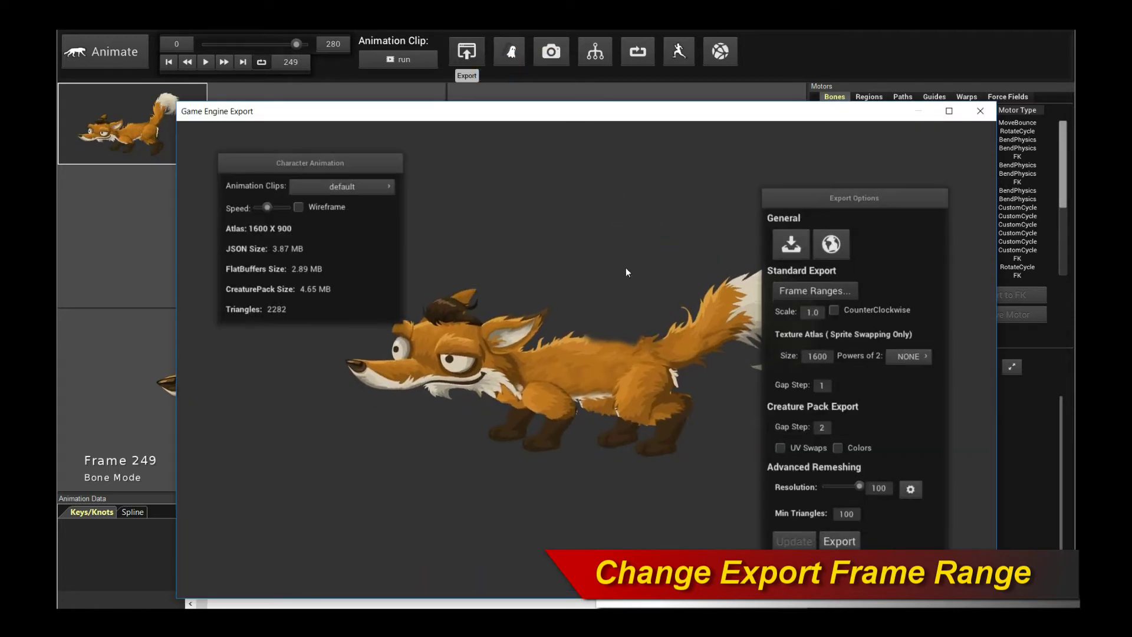
click(826, 292)
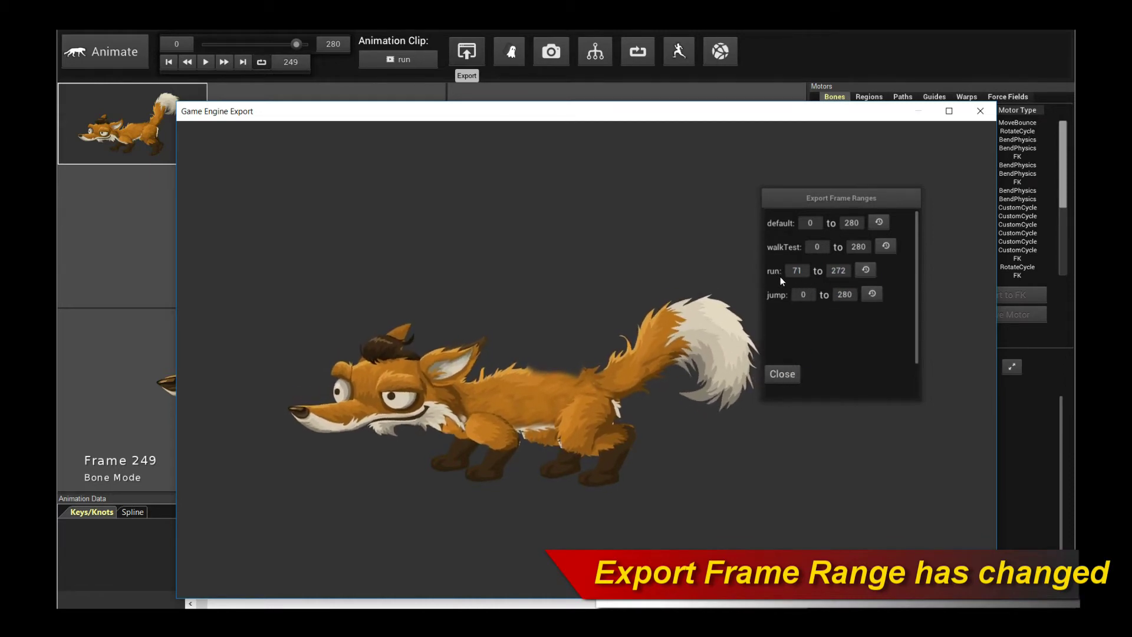
click(783, 374)
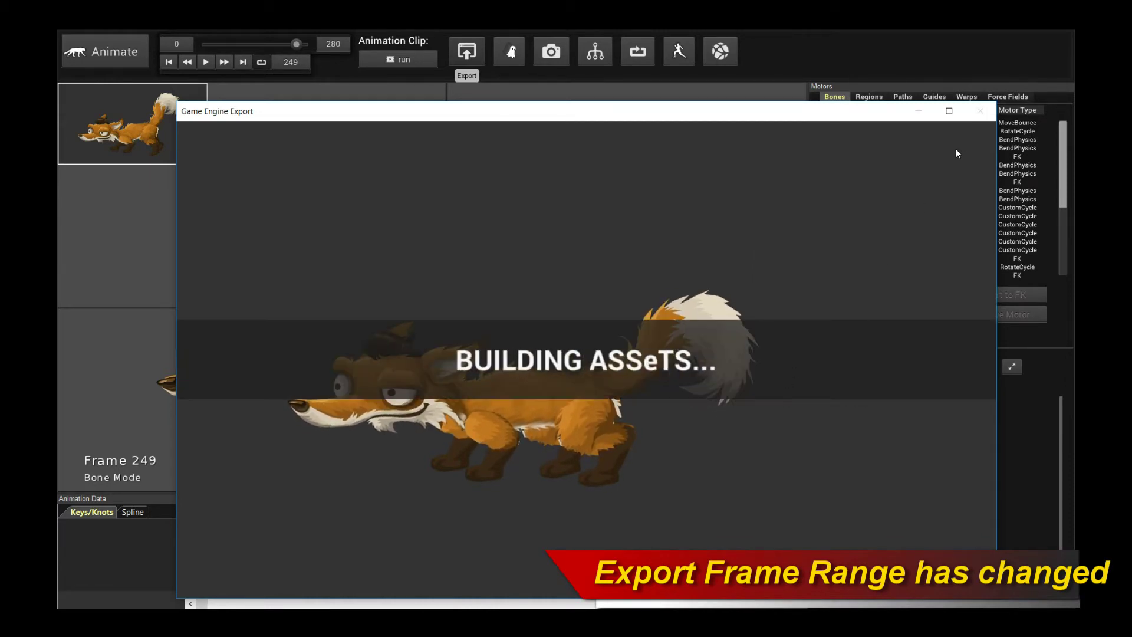
Step: Close the export window, load the default clip and play it from frame 235
click(982, 112)
click(413, 59)
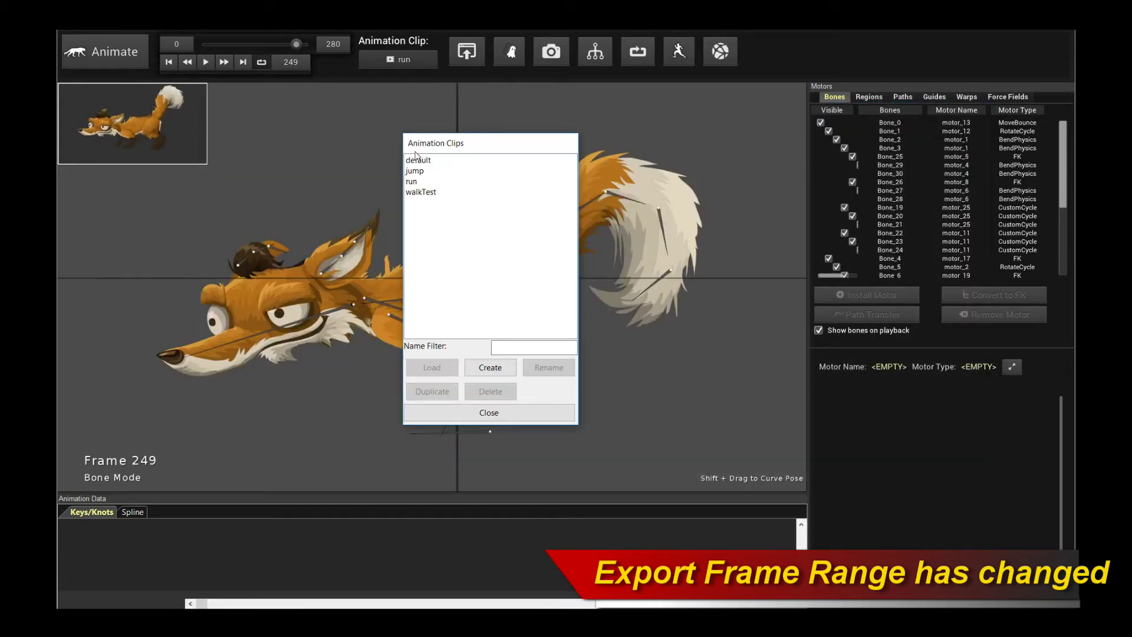
double_click(419, 160)
click(205, 62)
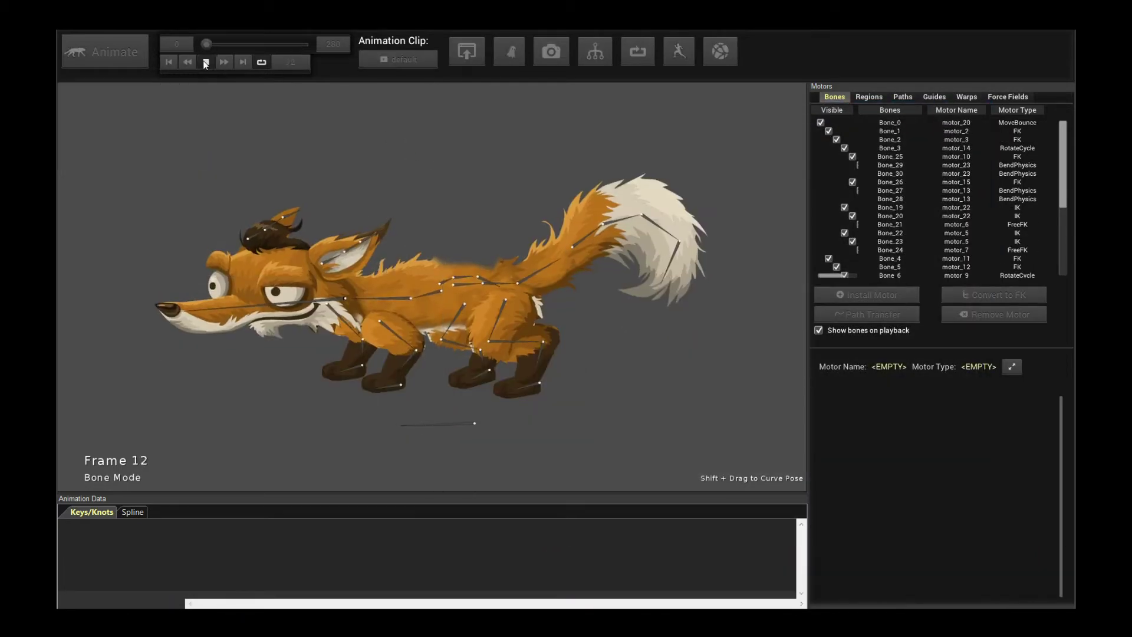
click(205, 62)
click(291, 44)
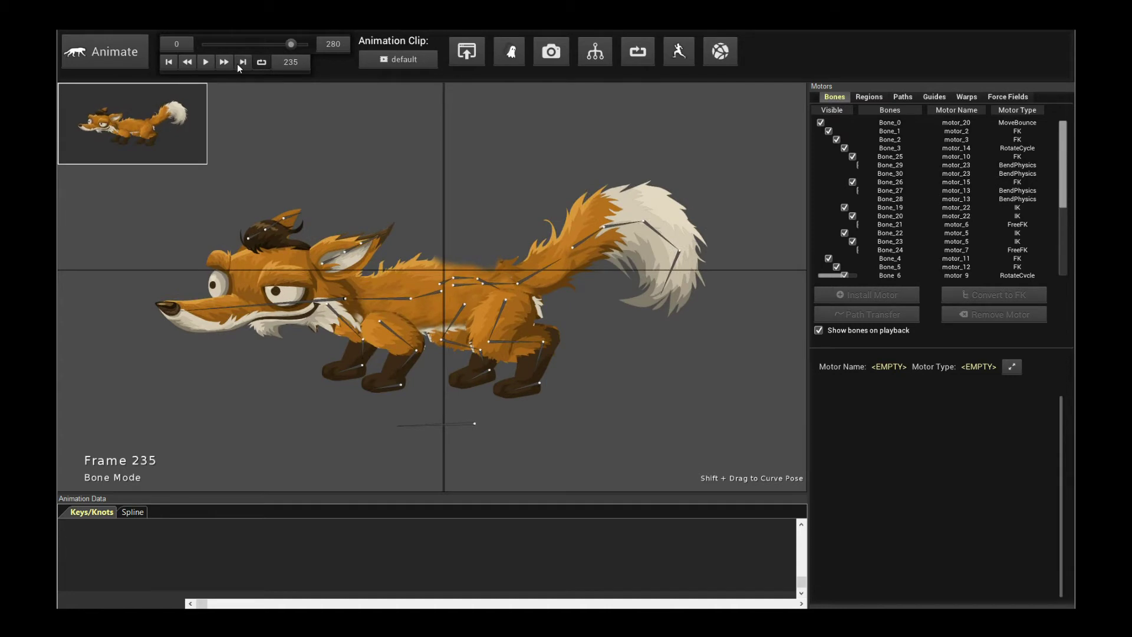
click(211, 65)
click(210, 65)
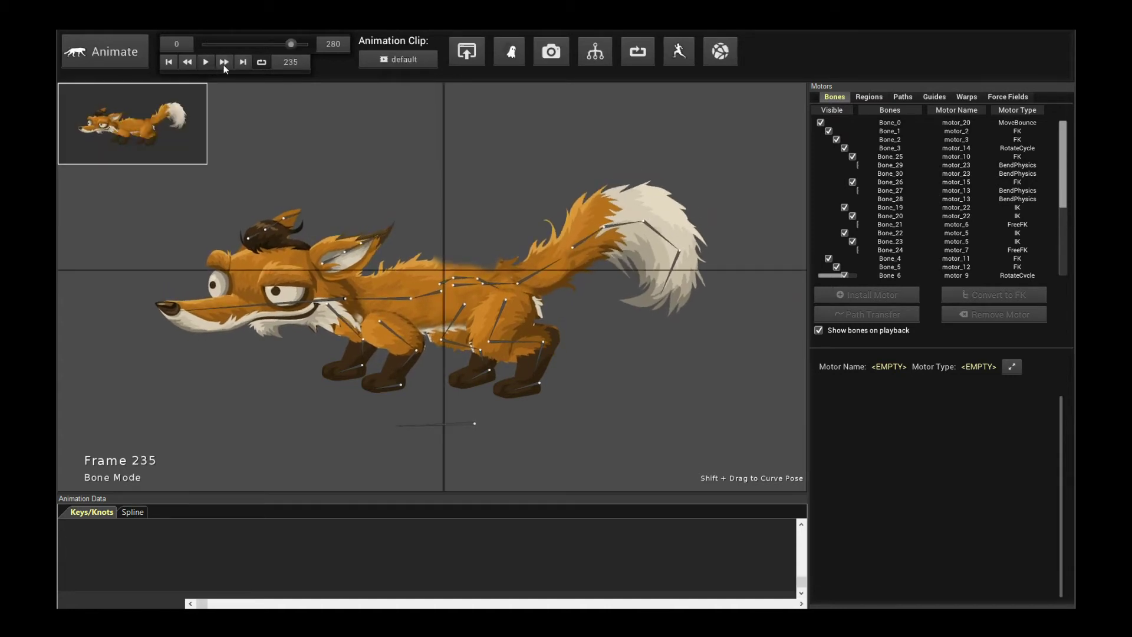
Step: Apply Auto Loop Inference to the default clip, accepting frames 52–203 as the export range
click(631, 56)
click(653, 78)
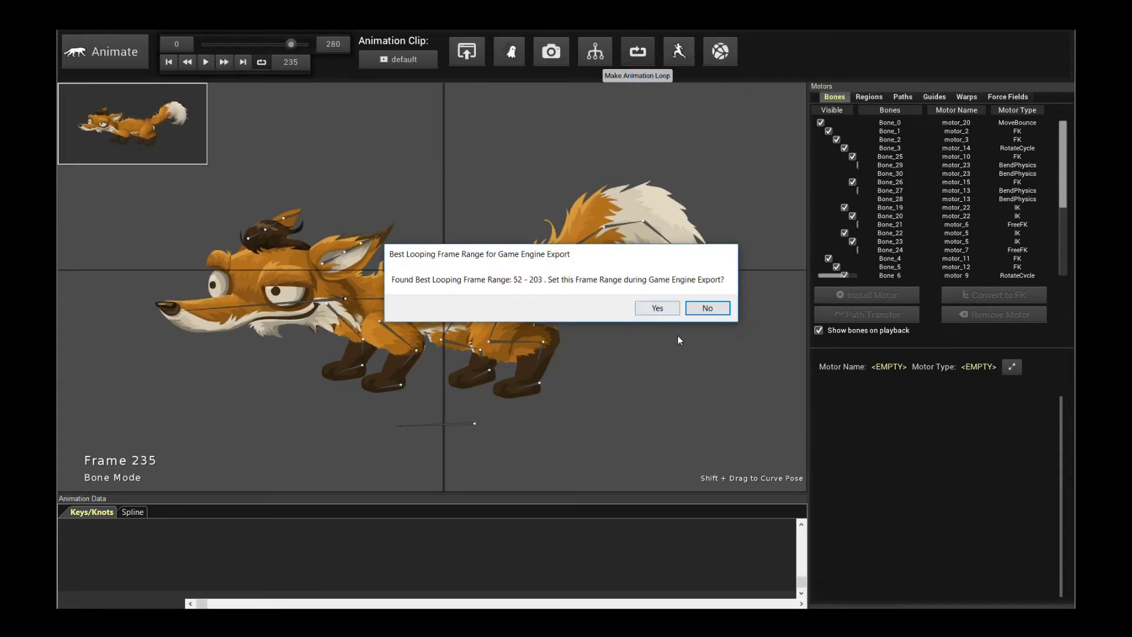
click(657, 309)
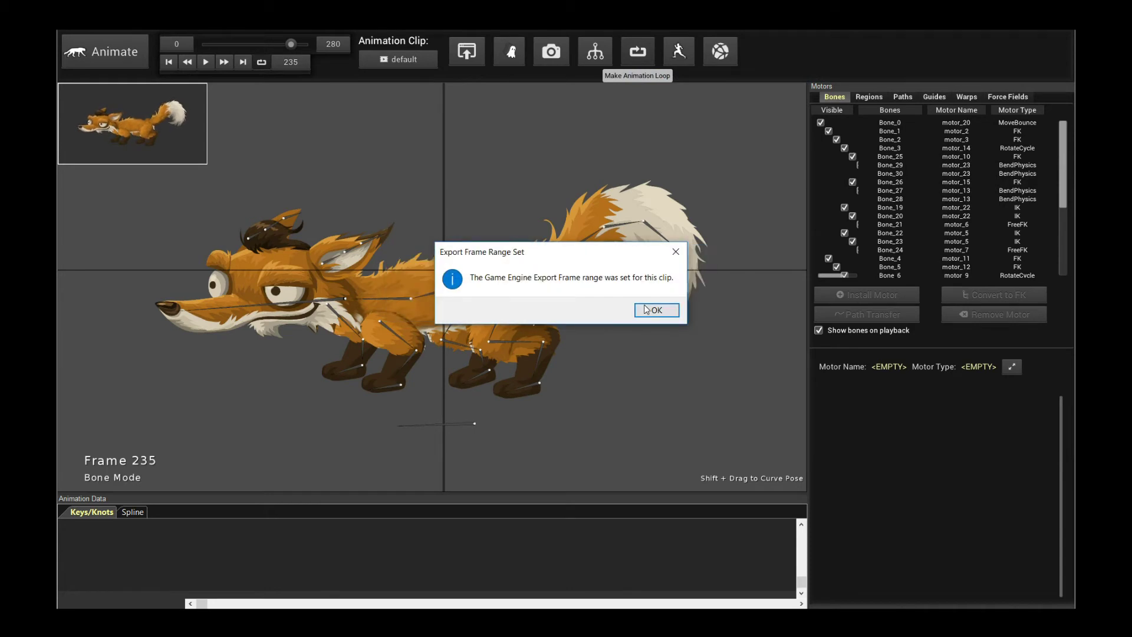
click(647, 309)
Step: Replay the default clip, rewind to frame 0 and open the Game Engine export preview
click(205, 63)
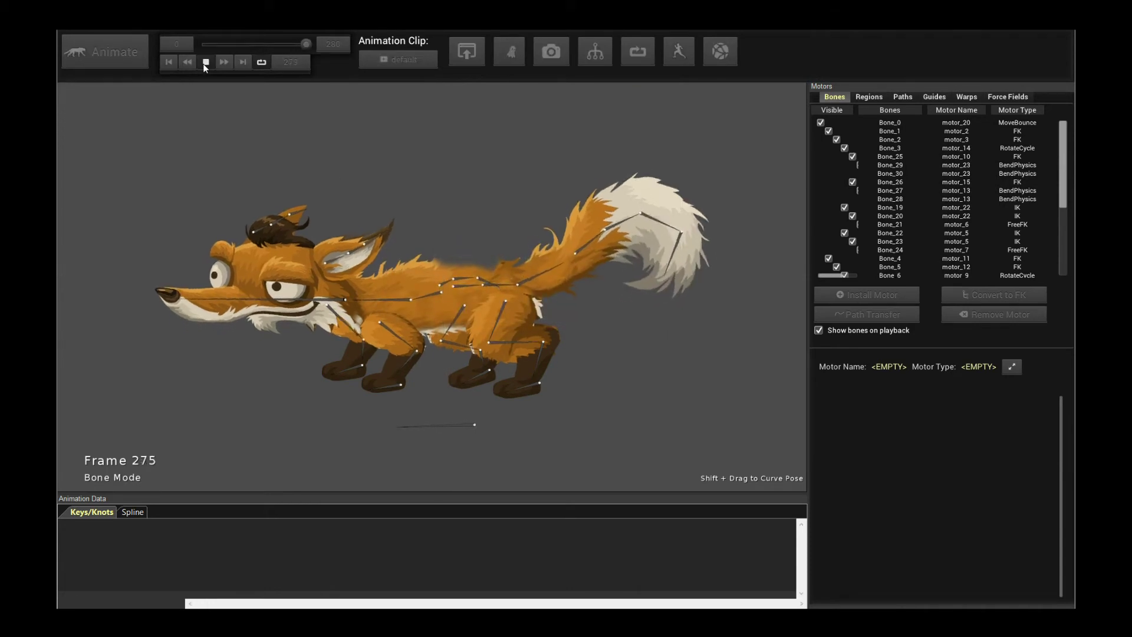
click(206, 63)
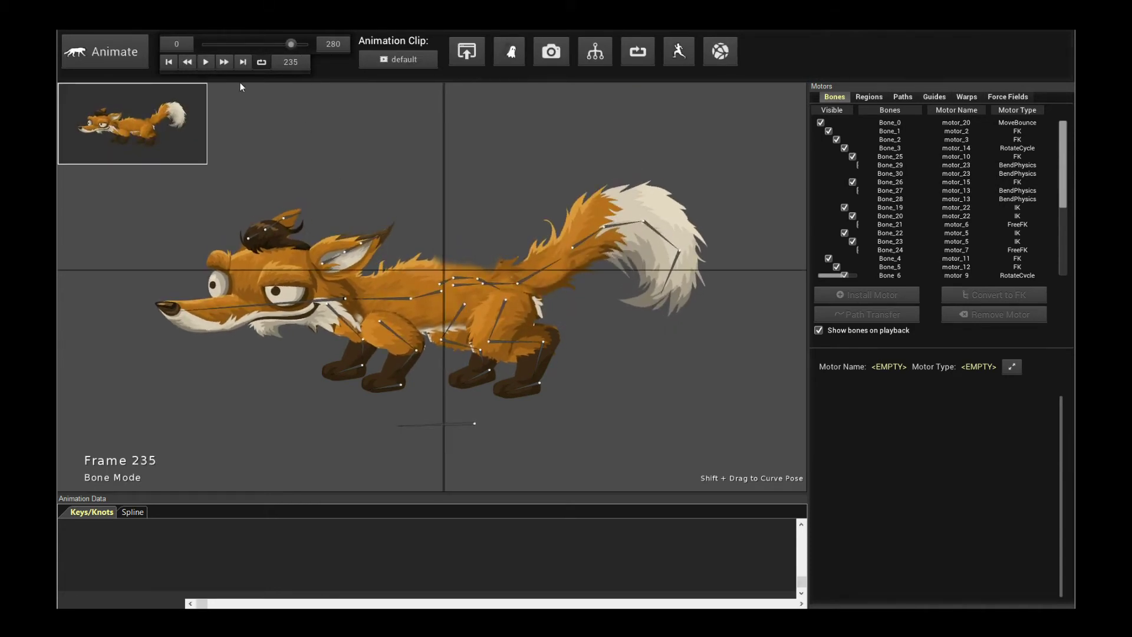
drag(224, 45, 196, 46)
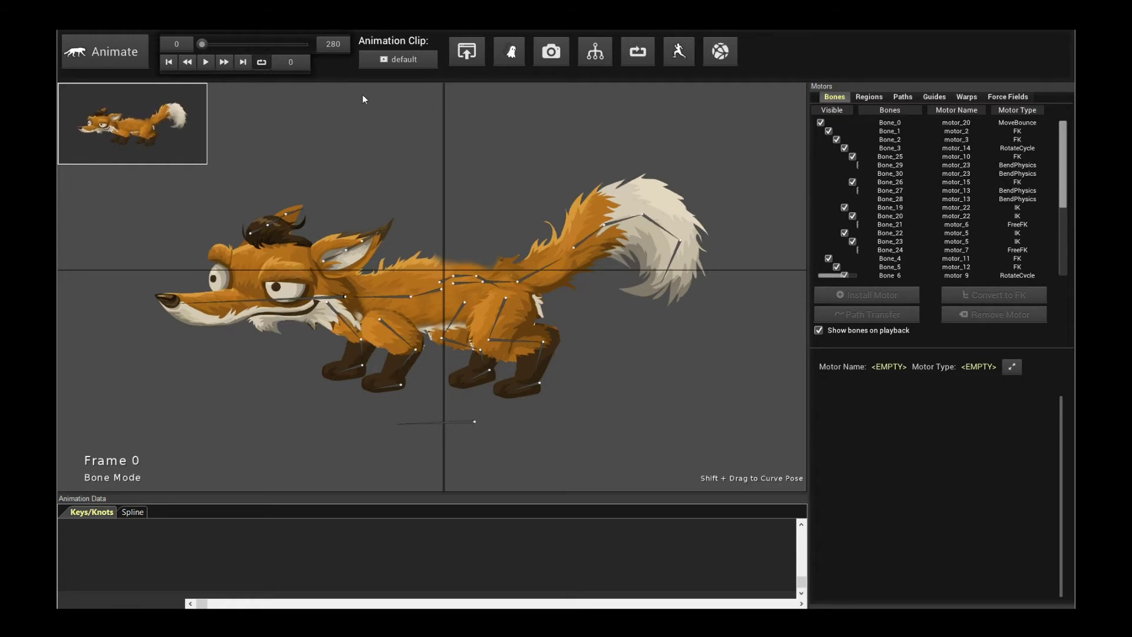
click(477, 52)
click(517, 70)
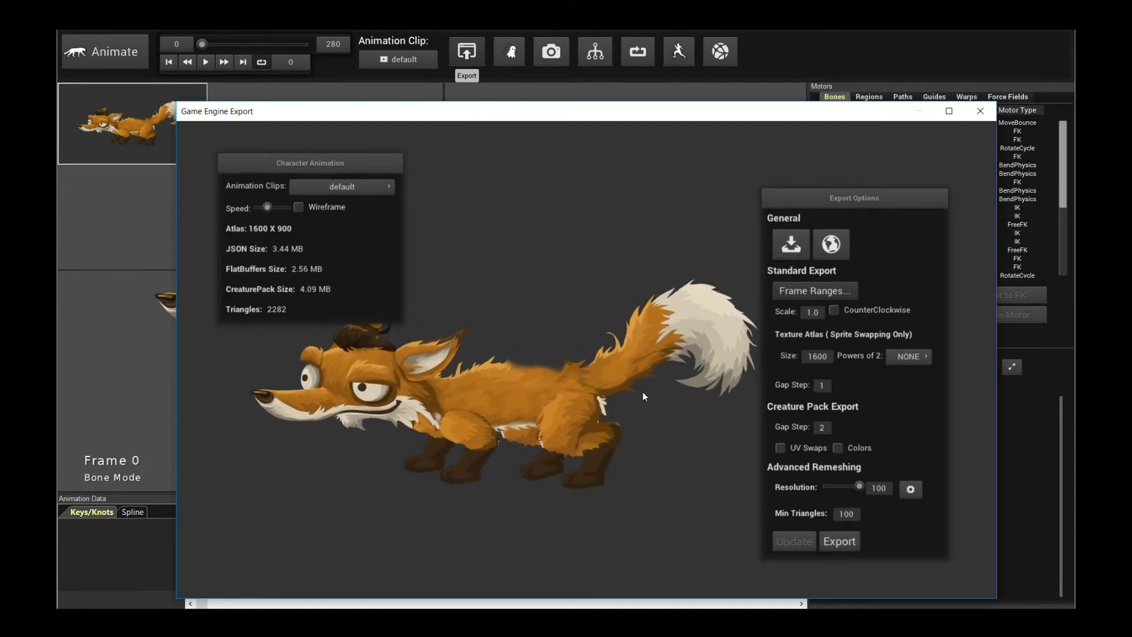
click(812, 290)
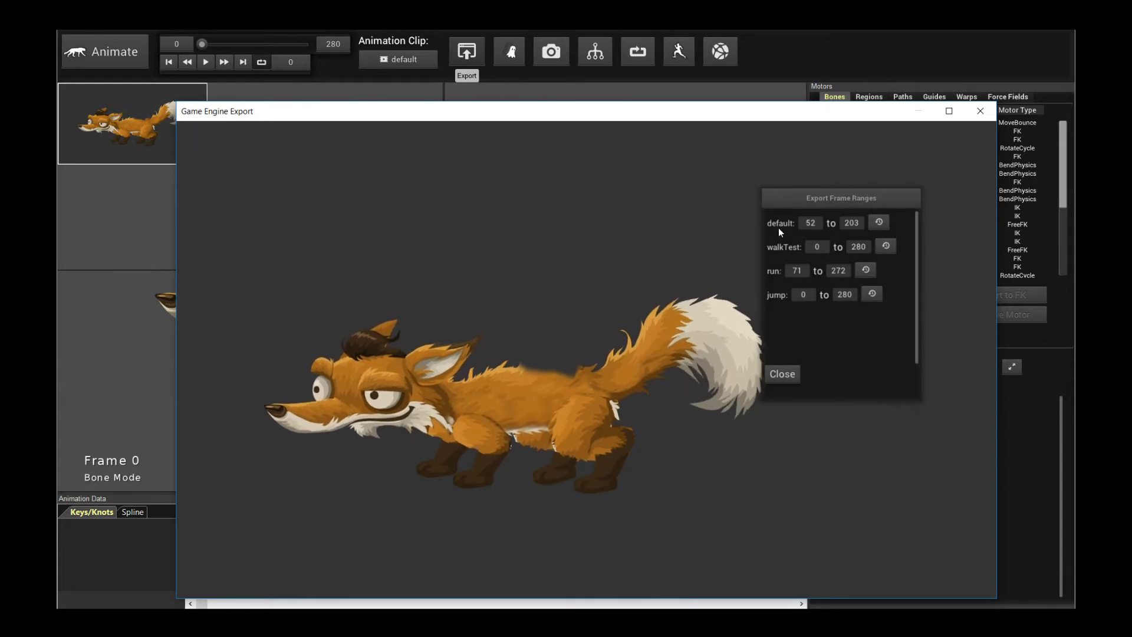
click(862, 246)
click(819, 248)
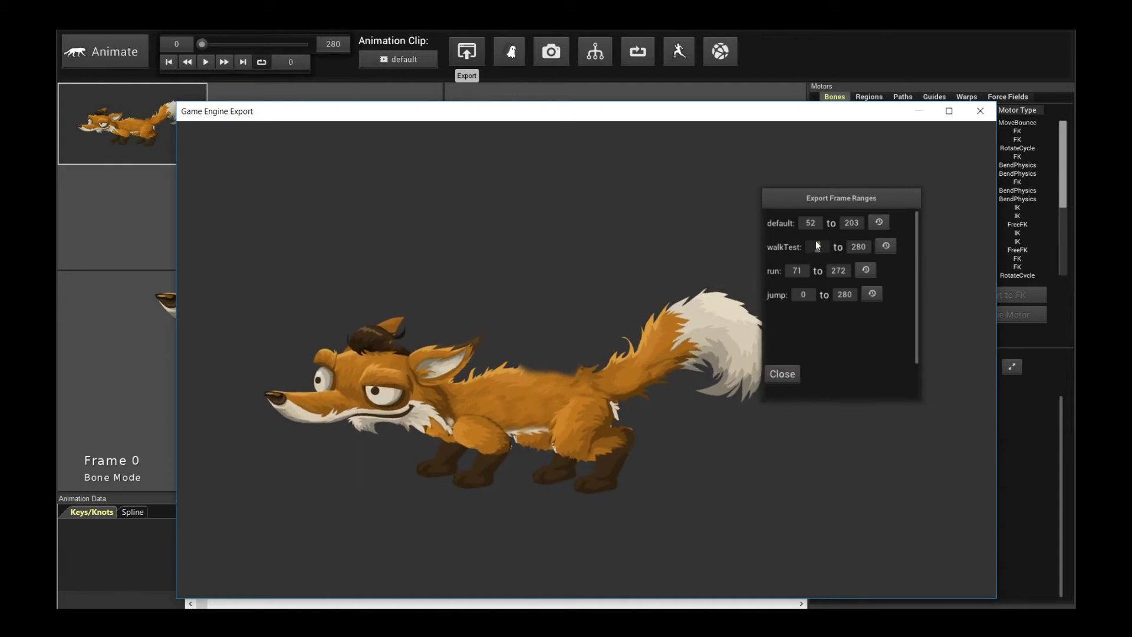
click(789, 375)
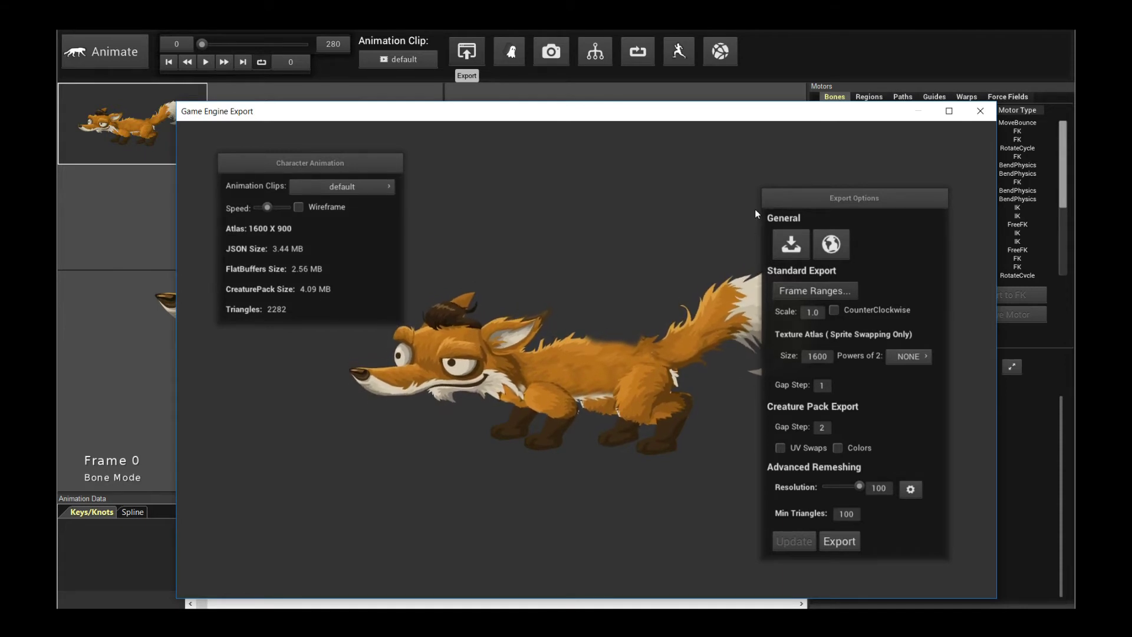
drag(794, 200, 791, 193)
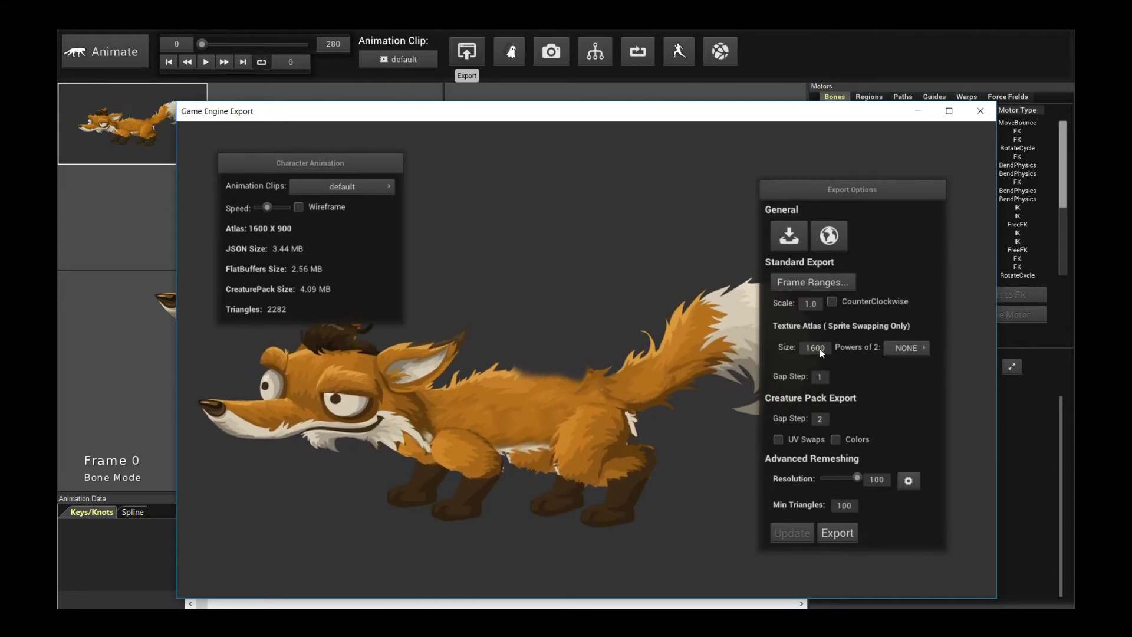
click(909, 349)
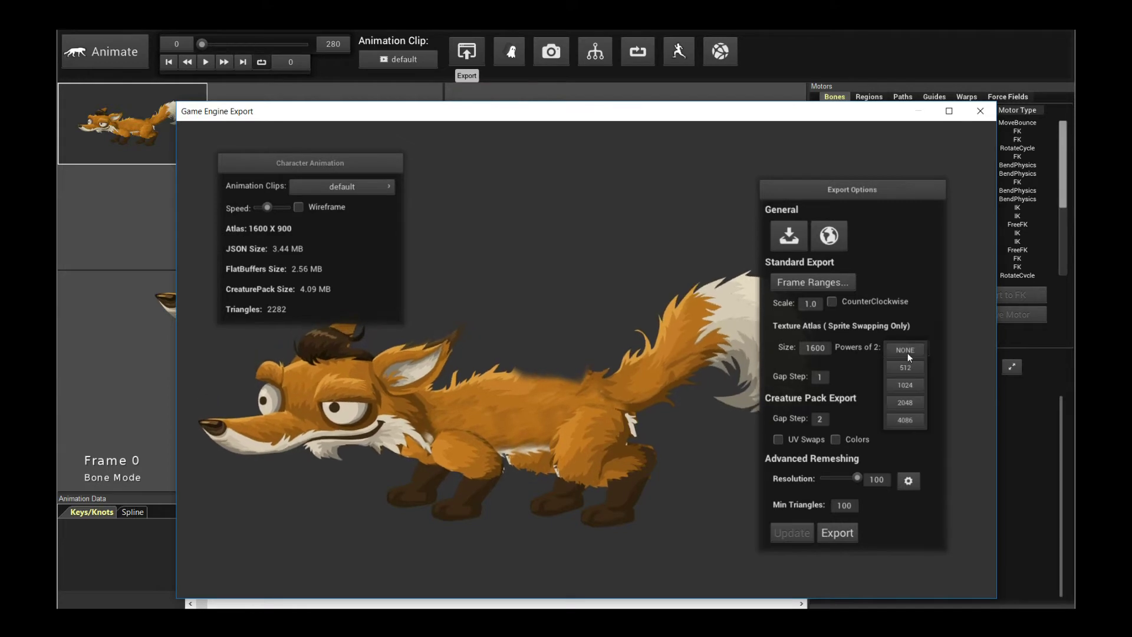
click(863, 345)
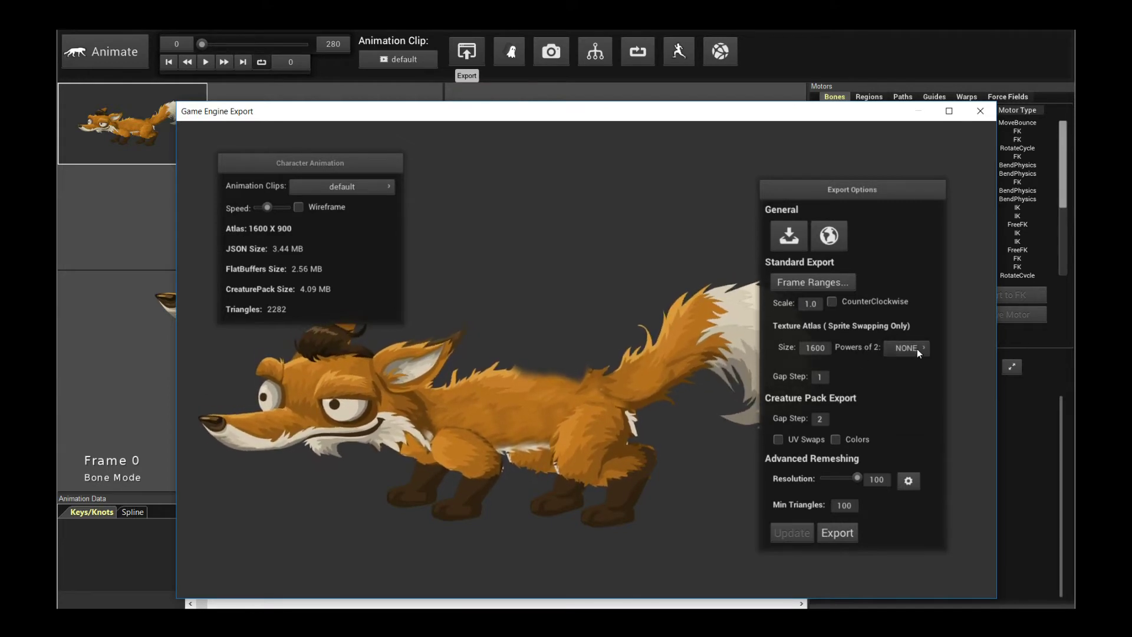
click(917, 349)
click(869, 349)
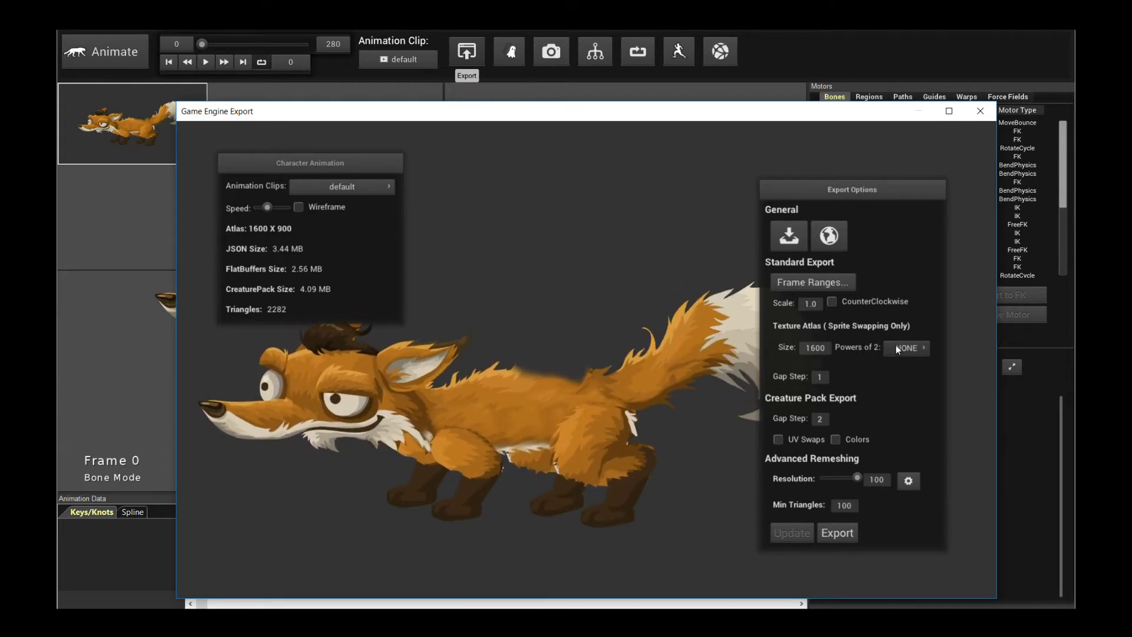
click(898, 348)
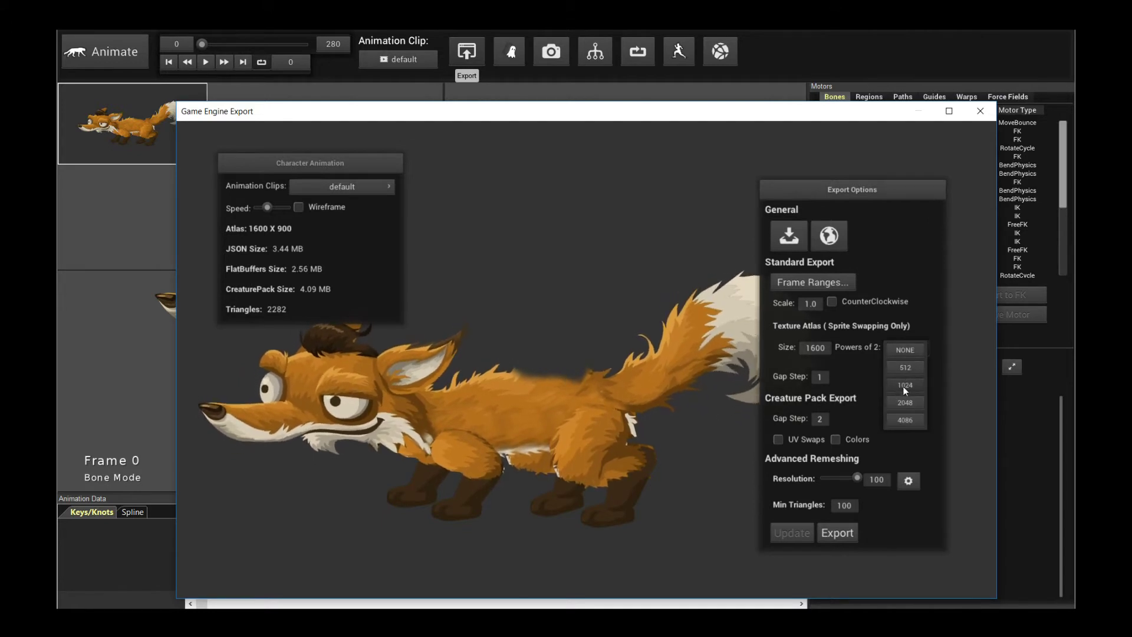
click(871, 344)
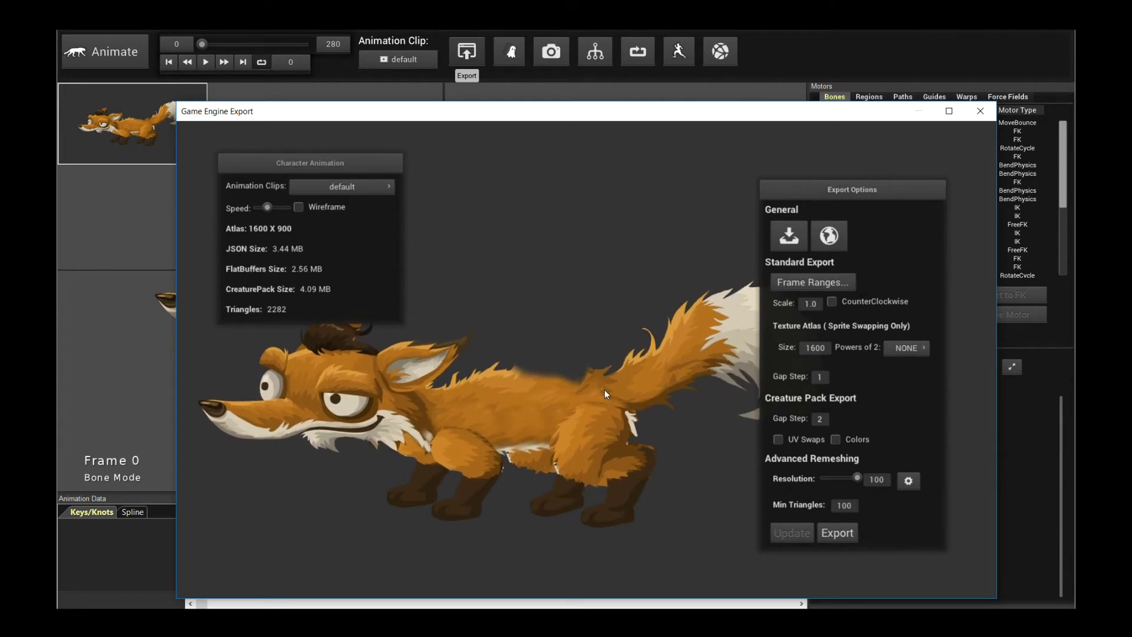
click(822, 379)
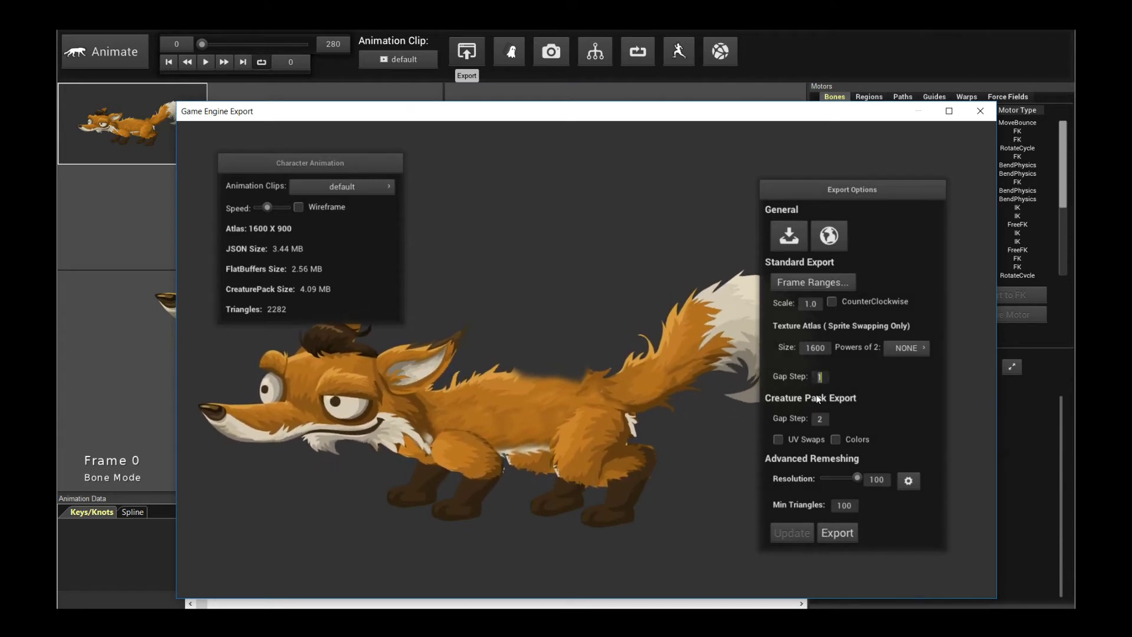
Step: Try a texture atlas gap step of 2 and rebuild the export
text(2)
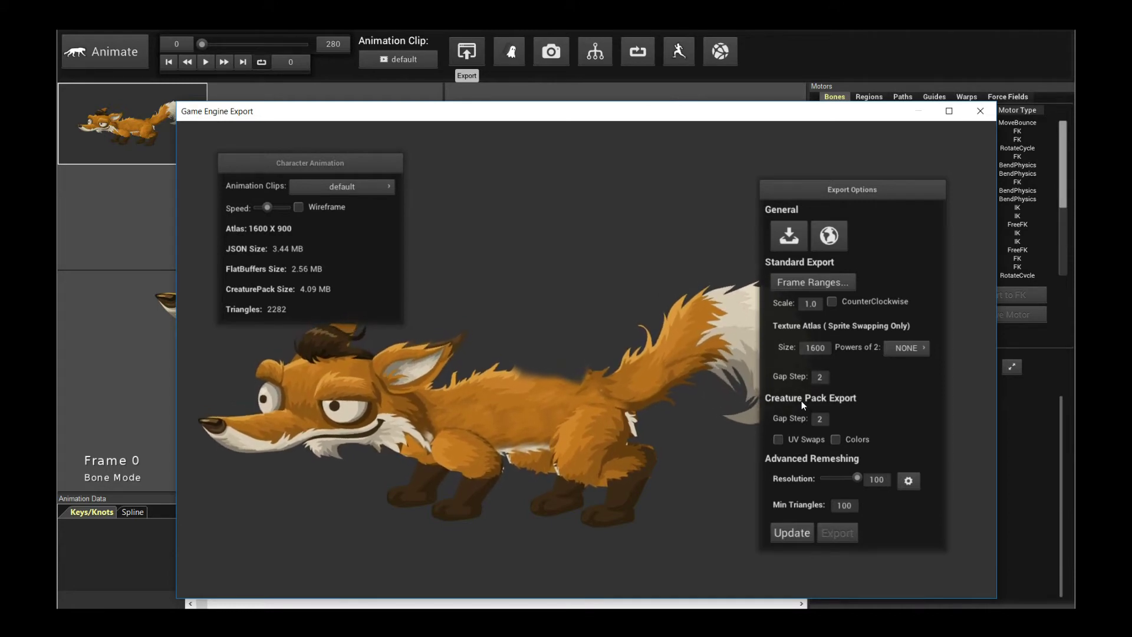
click(786, 534)
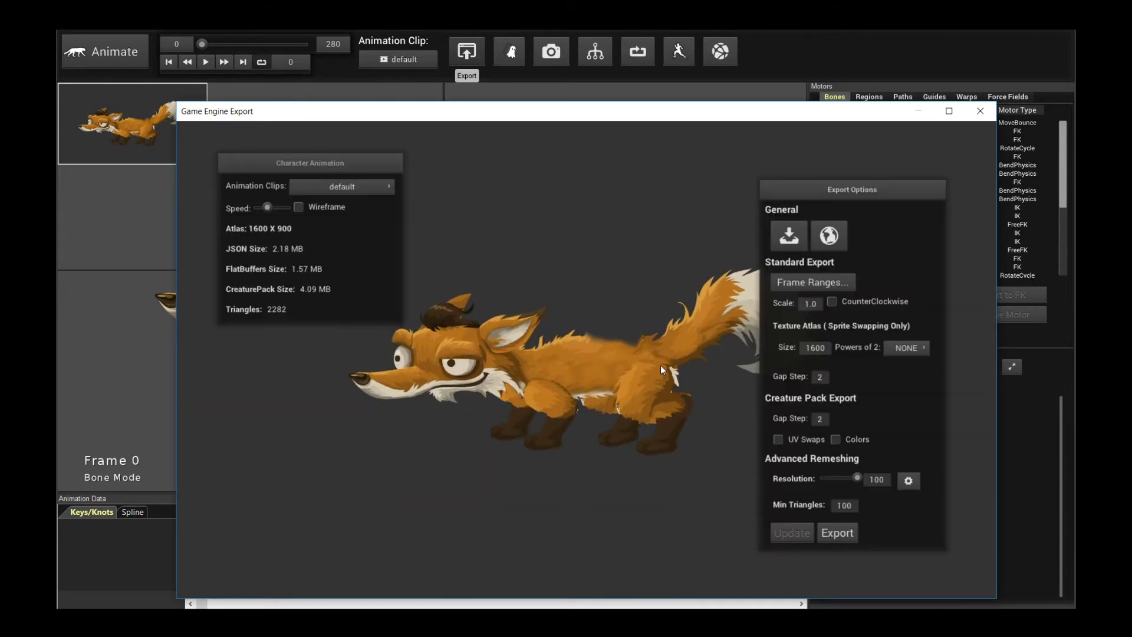
scroll(616, 391, up, 3)
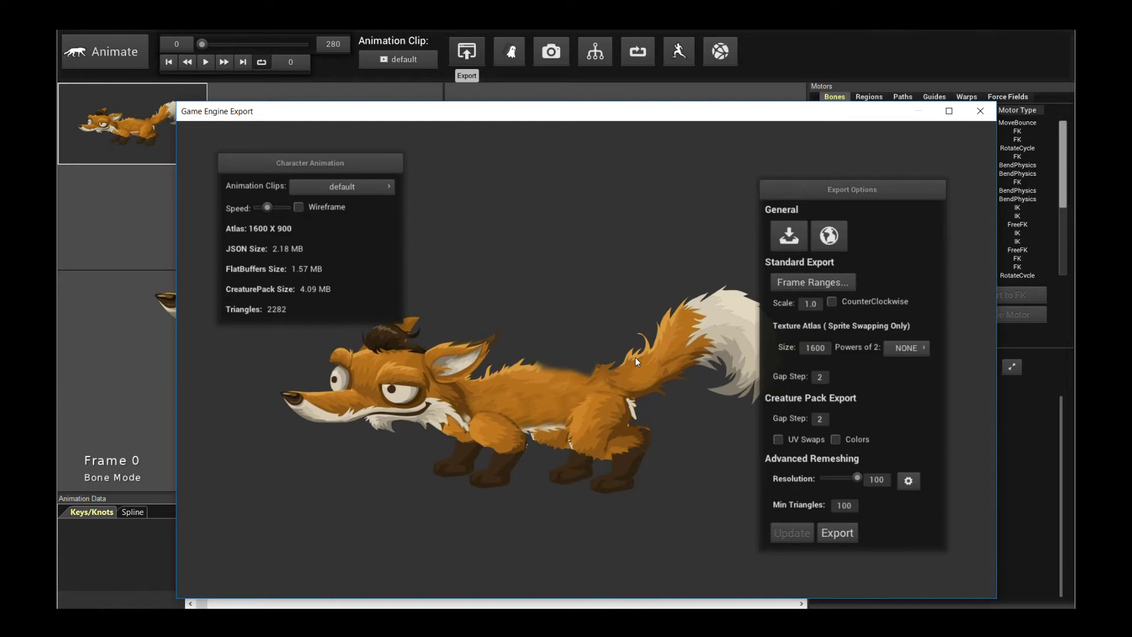
scroll(648, 371, down, 1)
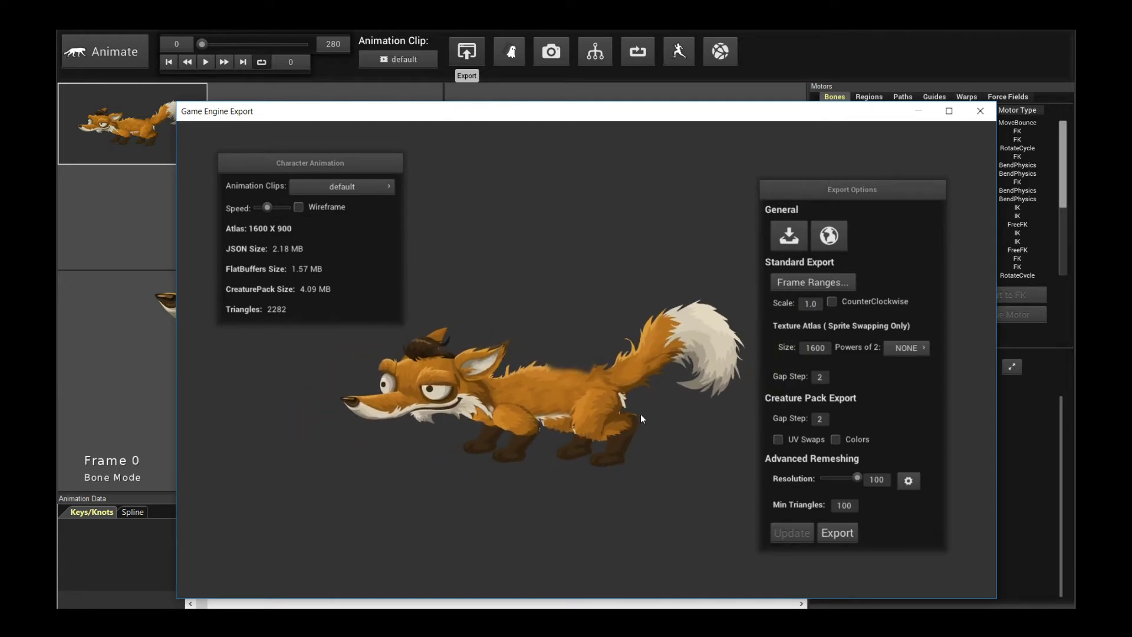
scroll(641, 414, up, 1)
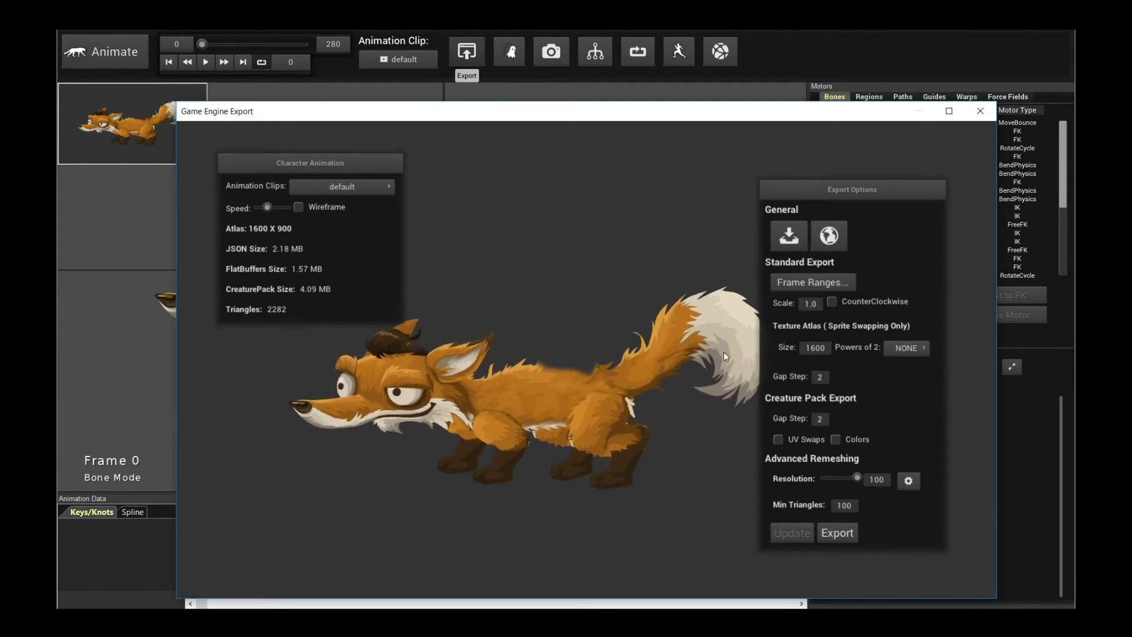
Step: Change the gap step to 5 and rebuild, shrinking JSON to 1.43 MB and FlatBuffers to 0.98 MB
click(821, 378)
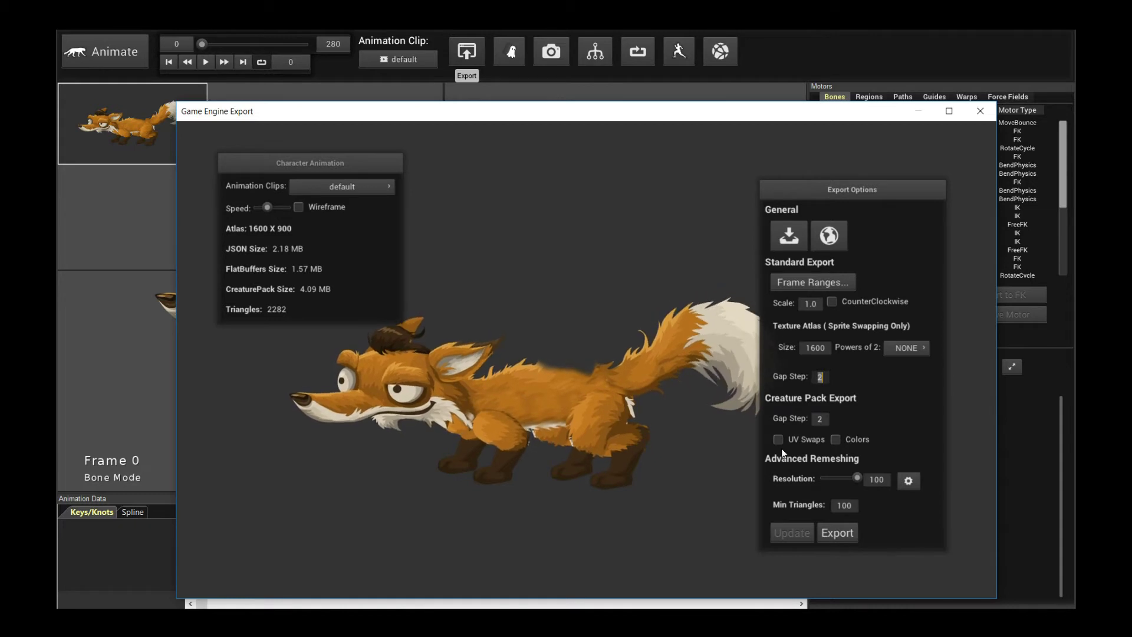
text(5)
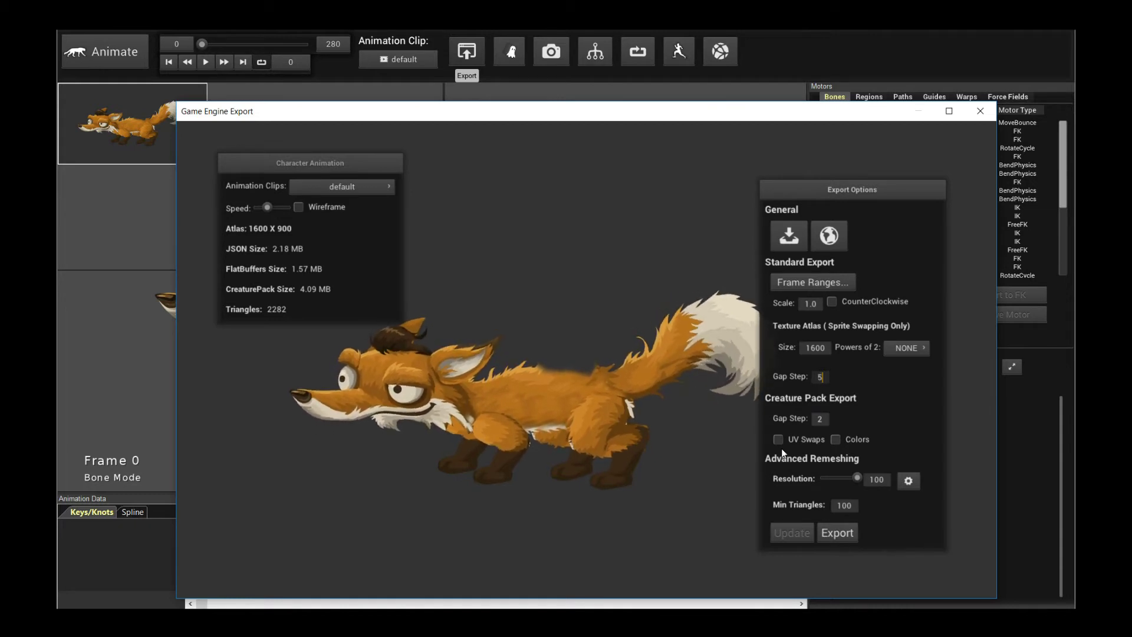
key(Return)
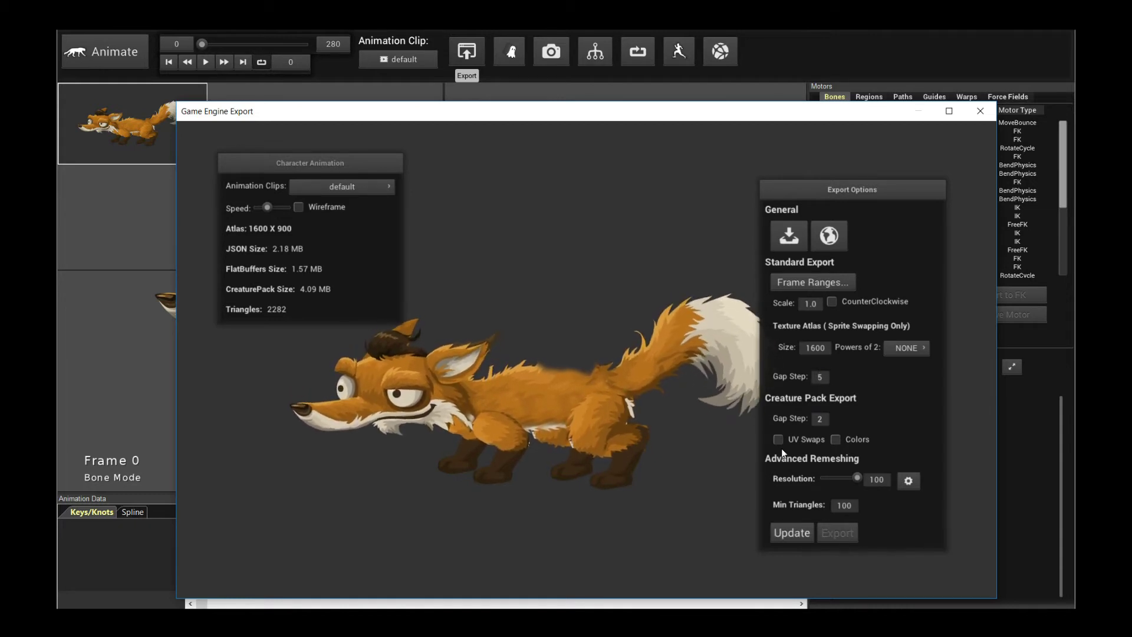
click(781, 535)
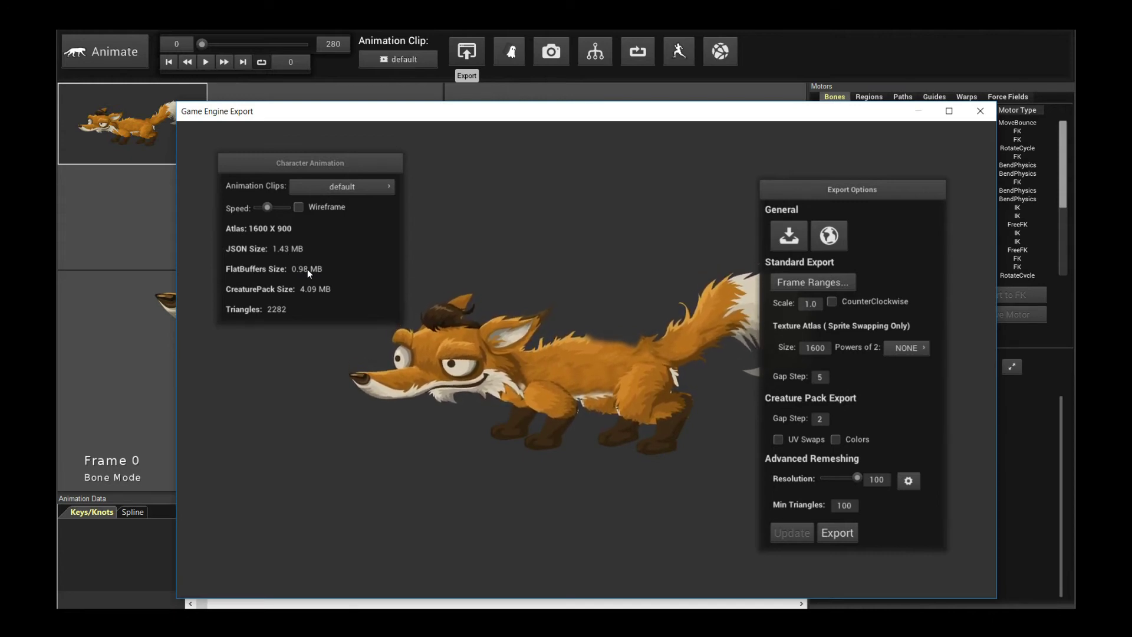
click(318, 189)
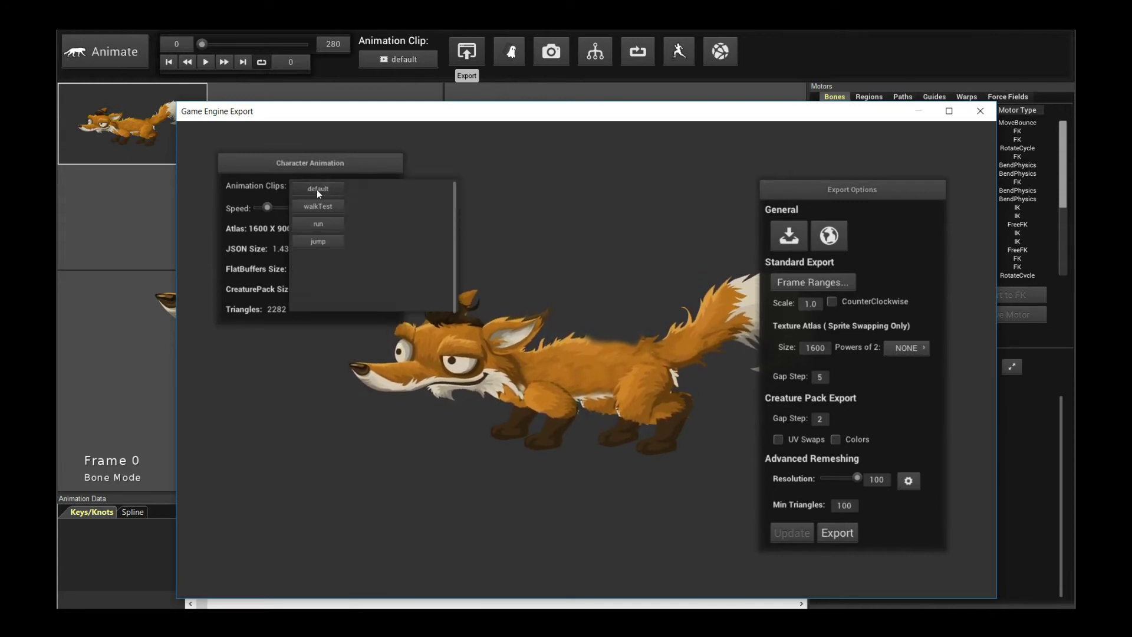
click(313, 223)
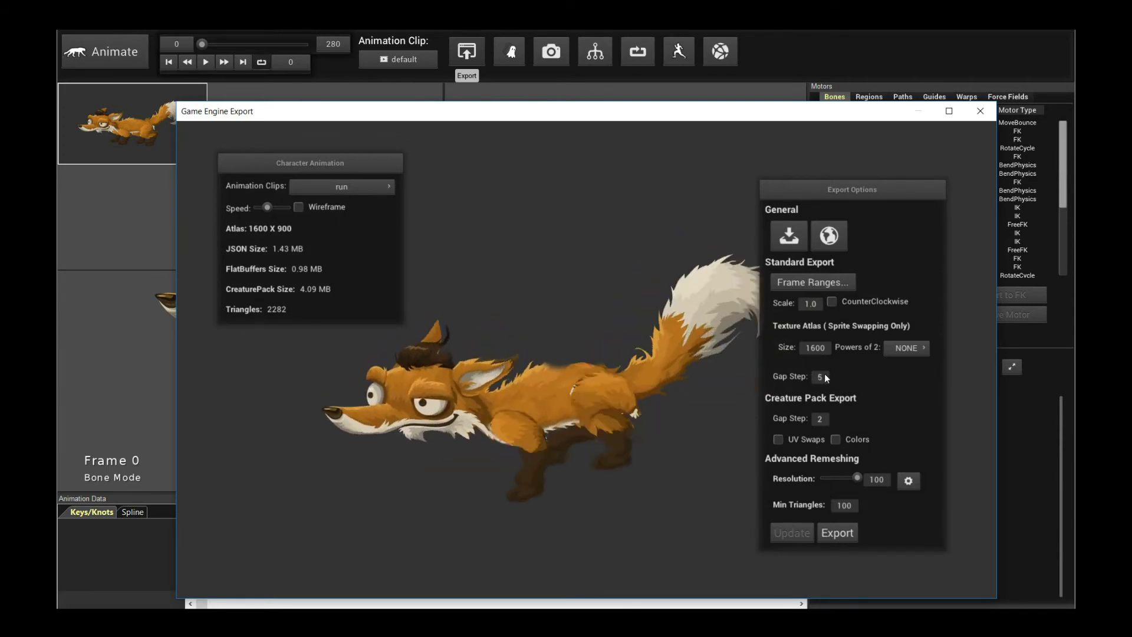
click(366, 186)
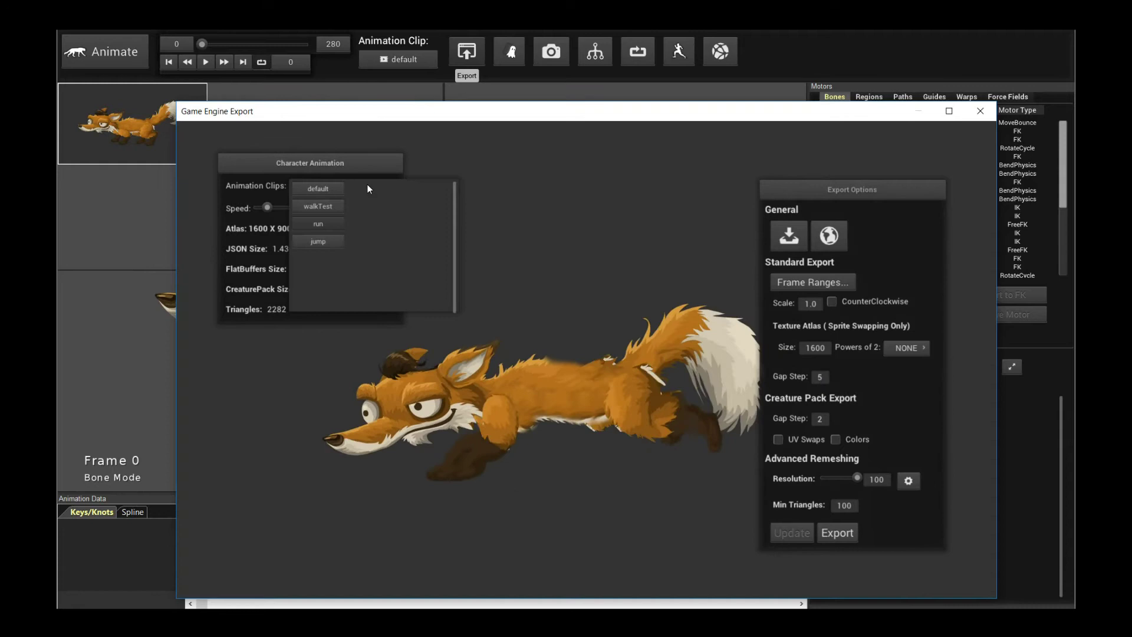
click(330, 243)
click(333, 191)
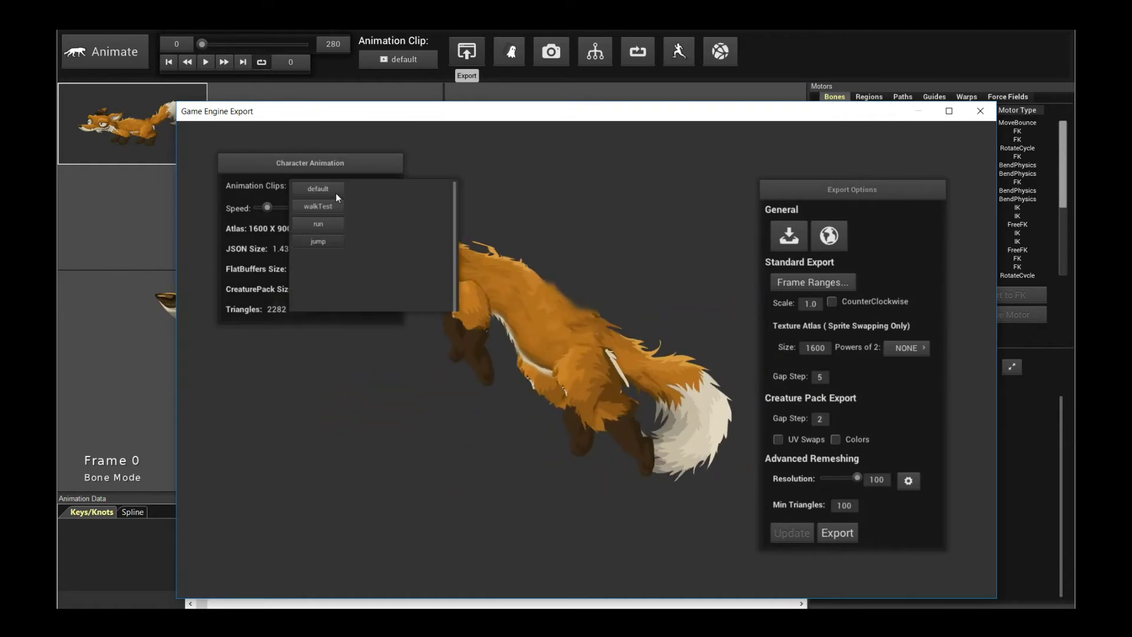
click(335, 192)
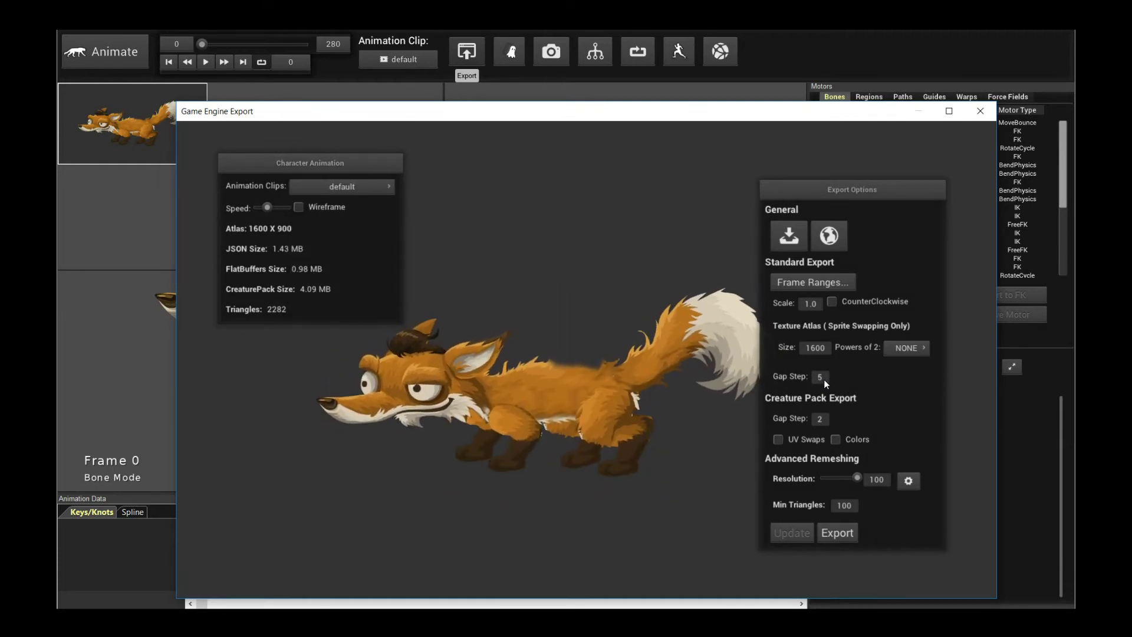
double_click(826, 419)
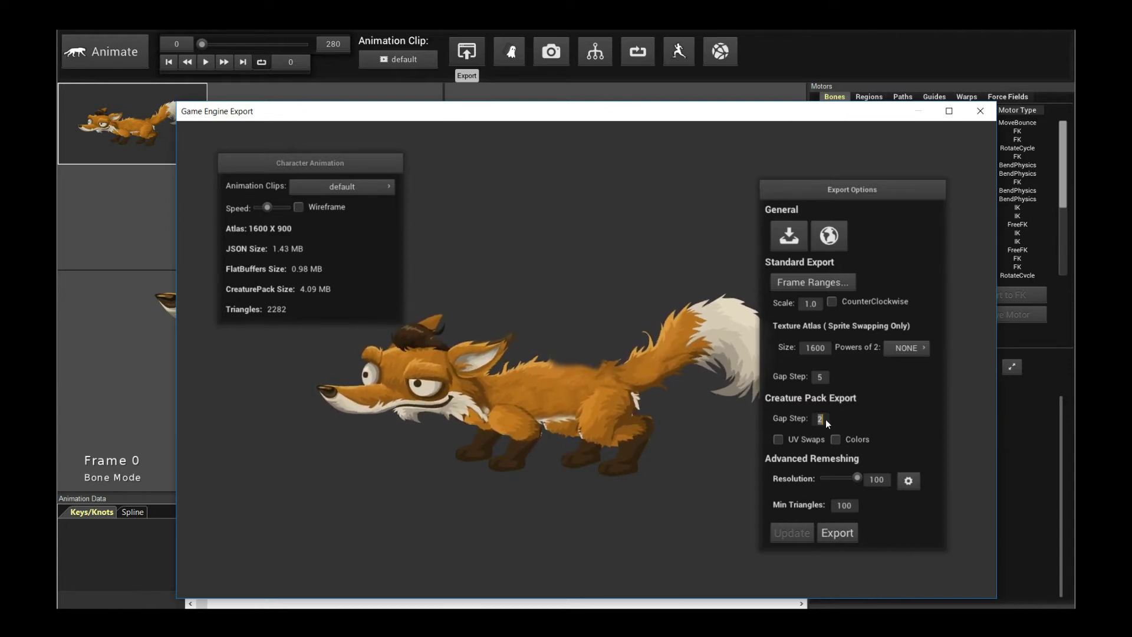
Step: Set the Creature Pack gap step to 5 and rebuild, dropping its size to 2.51 MB
text(5)
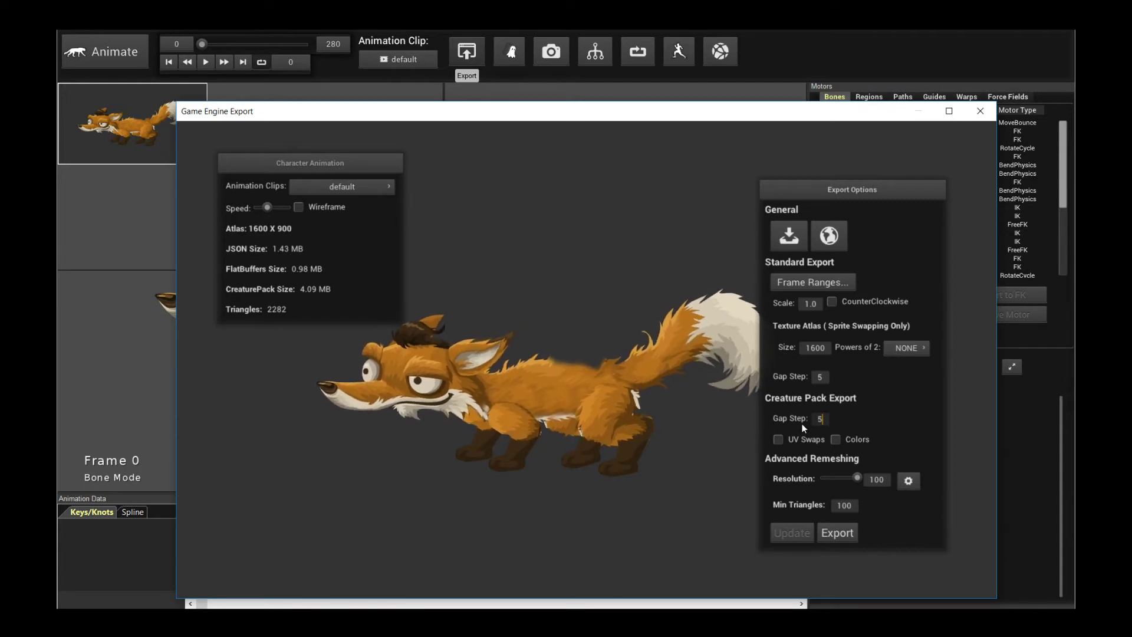
key(Return)
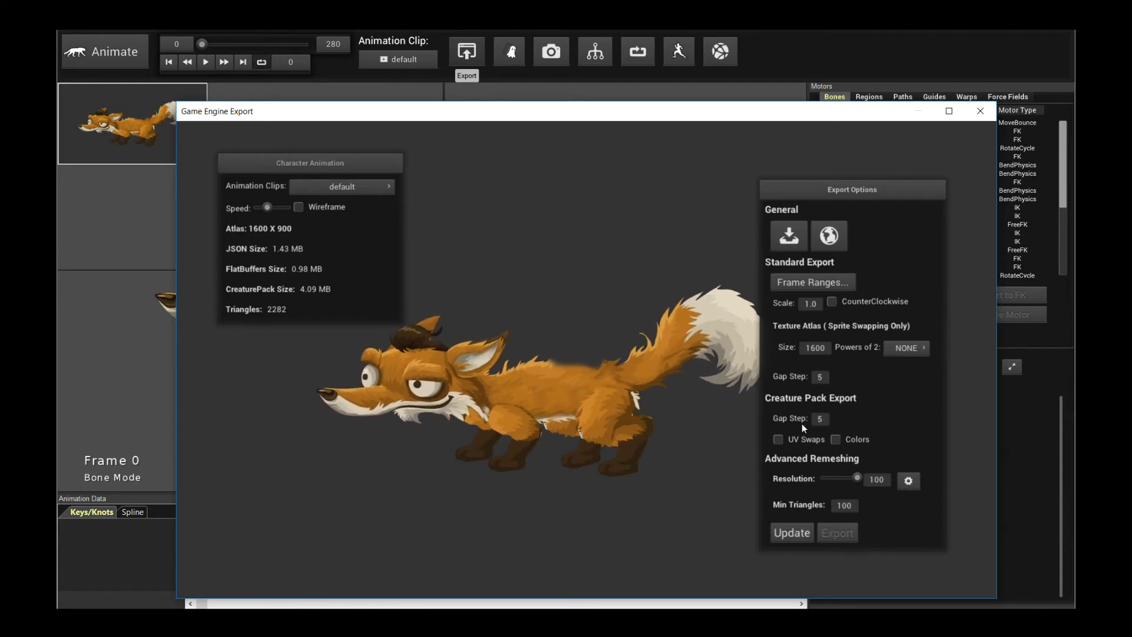
click(793, 530)
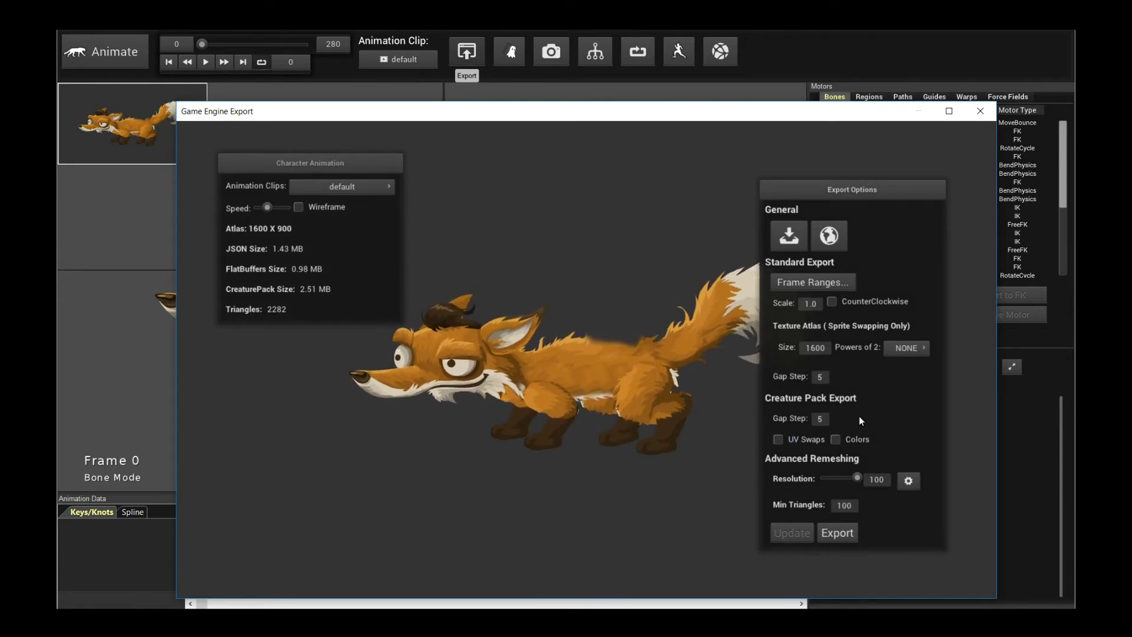
Step: Toggle UV Swaps, rebuild the export, and show the fox as a mesh wireframe
click(777, 439)
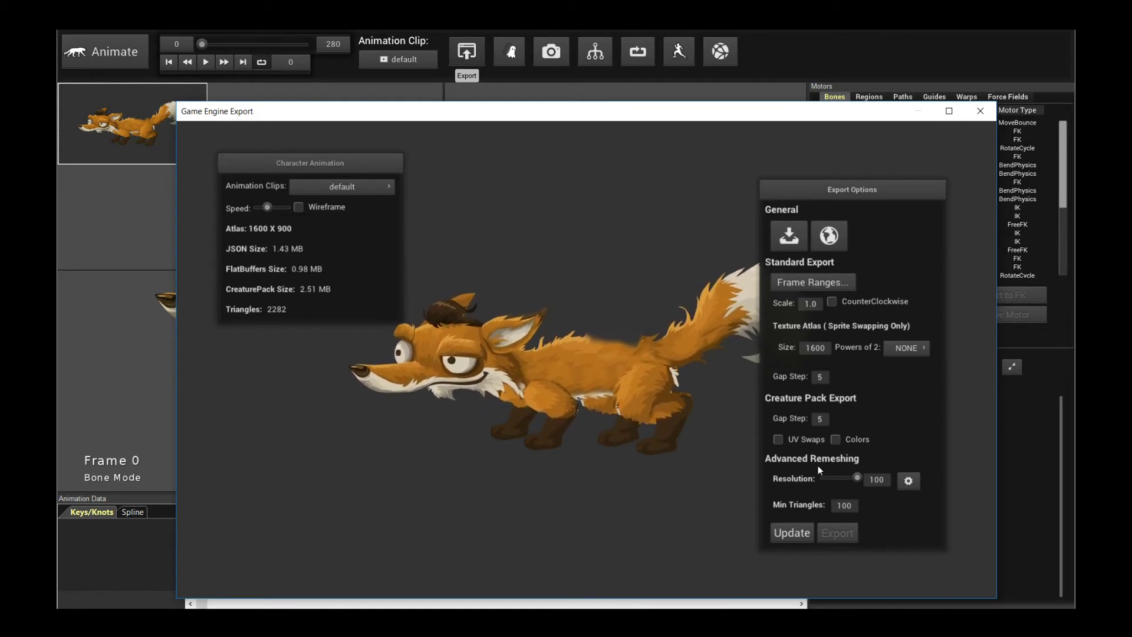
click(793, 526)
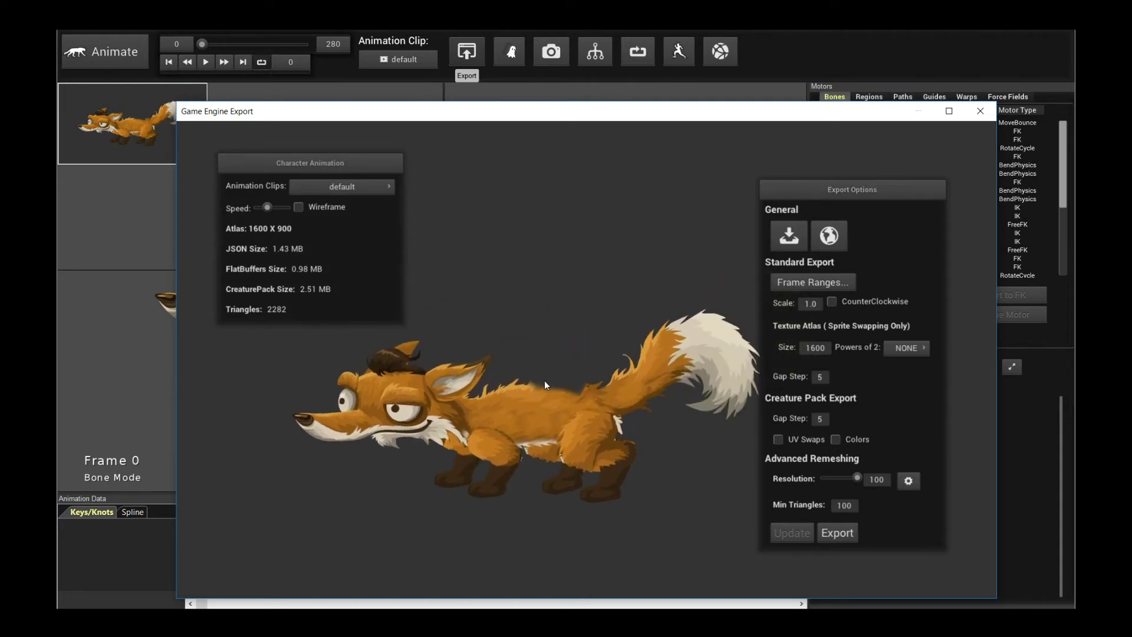
click(299, 207)
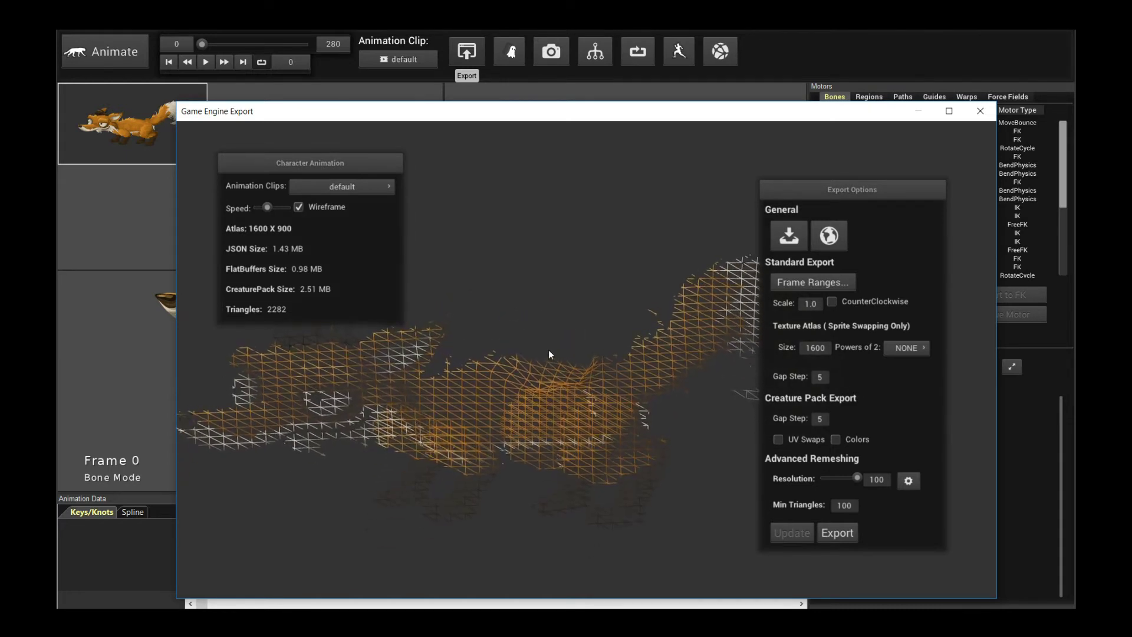
Step: Lower the remeshing resolution to 52 and rebuild, giving 1204 triangles and a 1.36 MB CreaturePack
drag(796, 193, 817, 205)
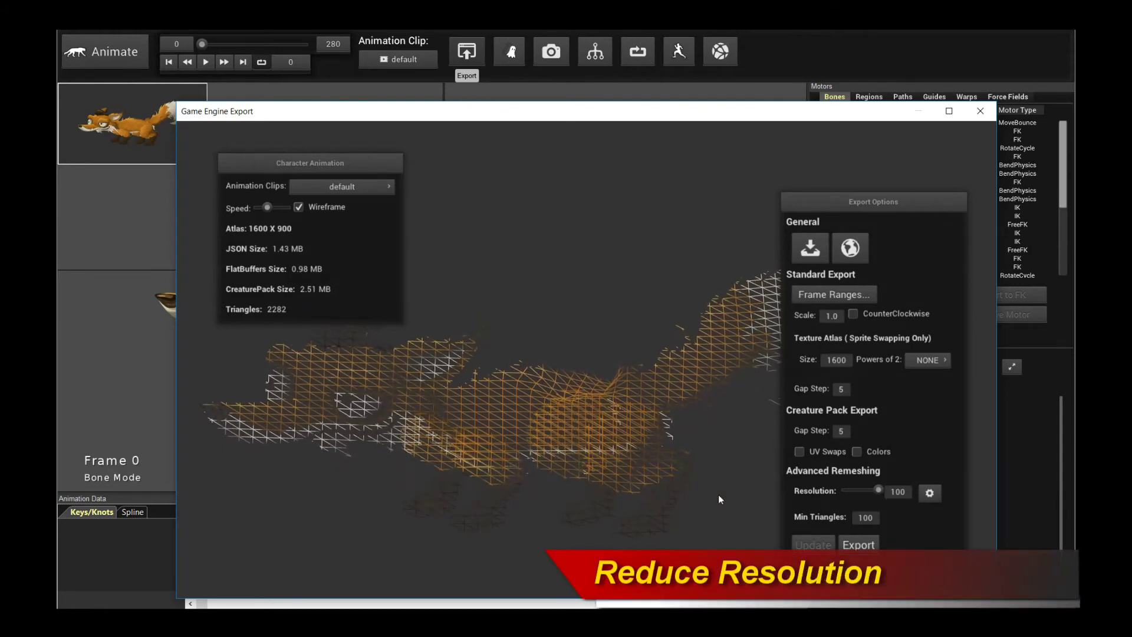
drag(879, 491, 861, 491)
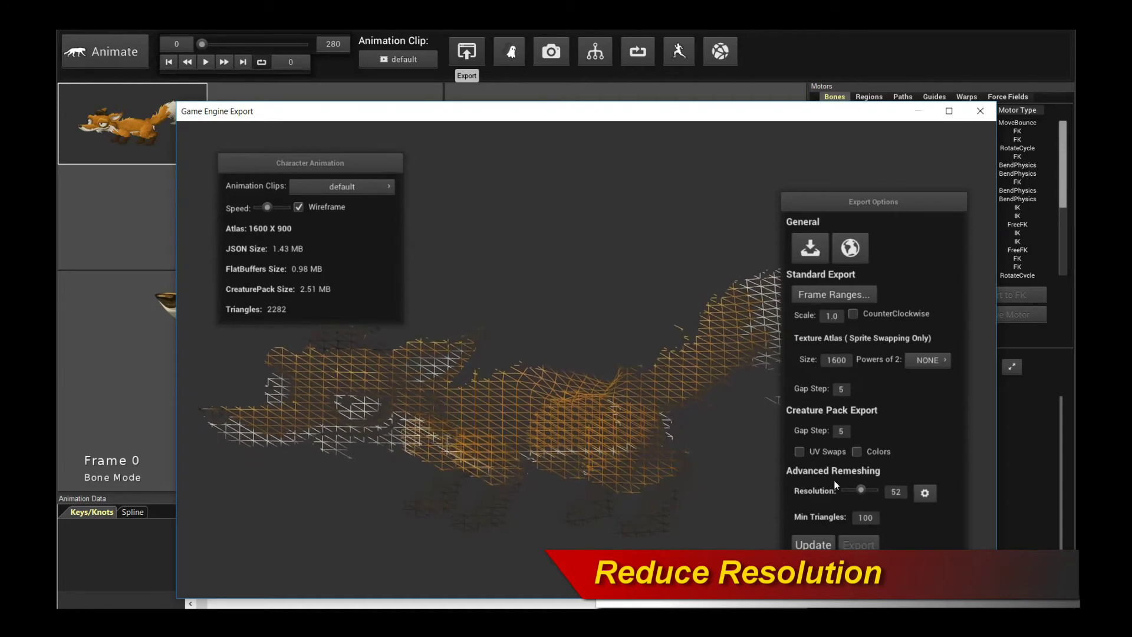
click(804, 544)
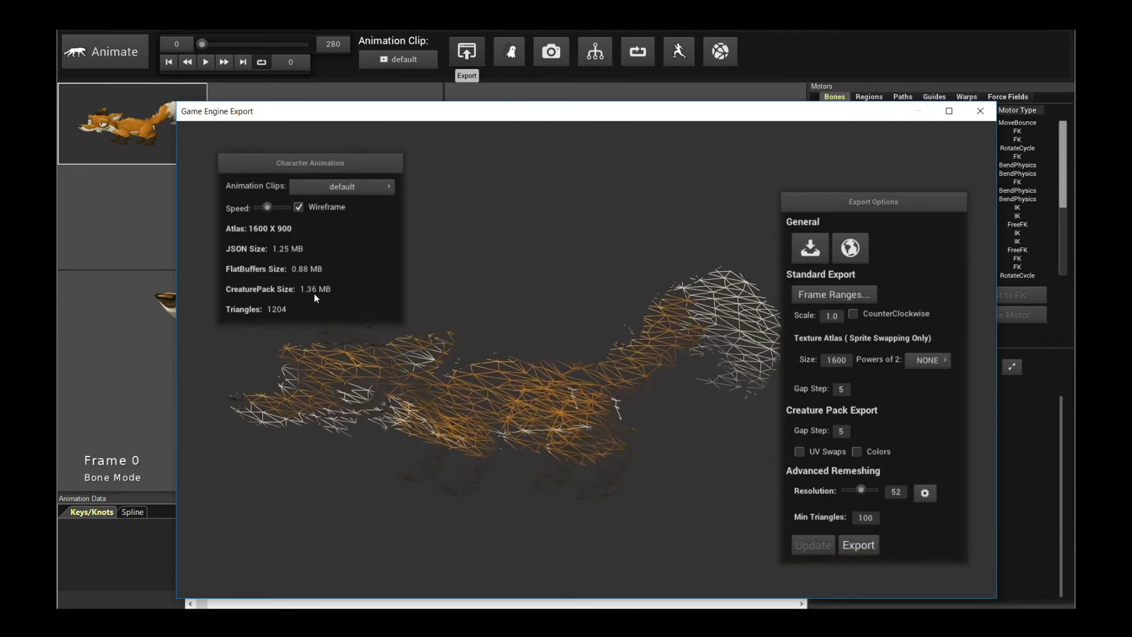
click(299, 206)
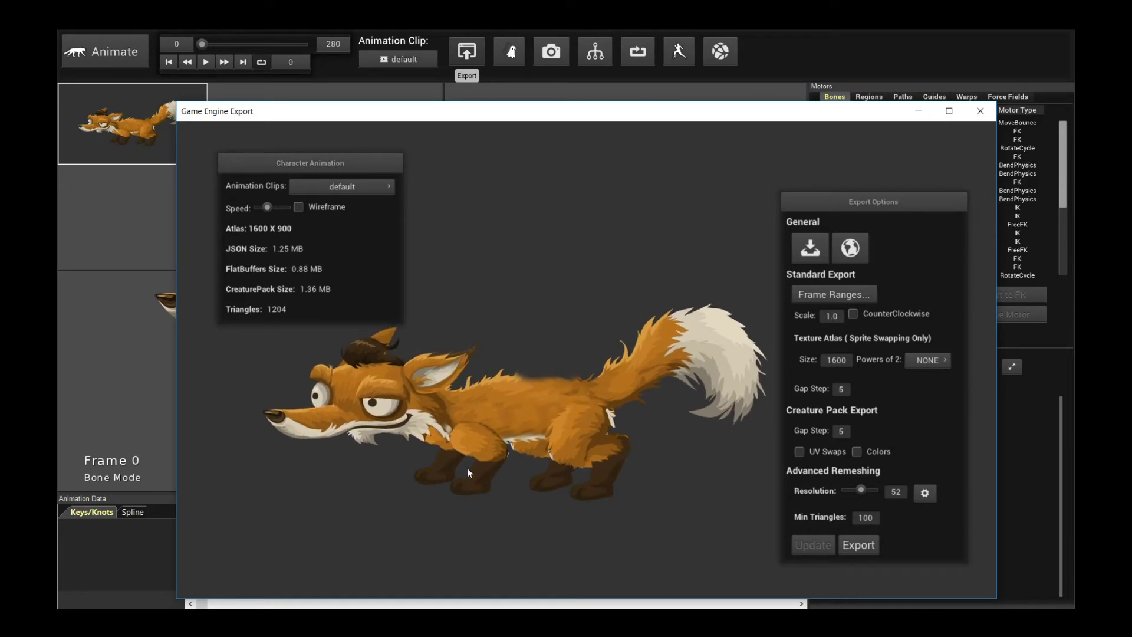
Step: Preview the run, jump and default clips, then briefly check the reduced mesh as a wireframe
click(333, 187)
click(326, 219)
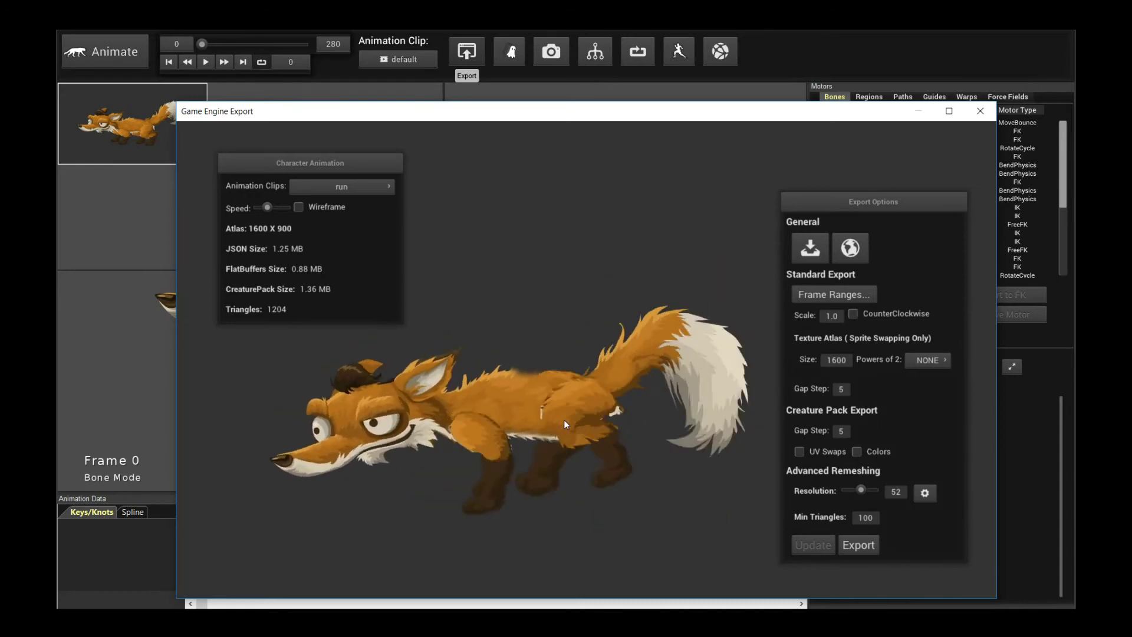
click(333, 187)
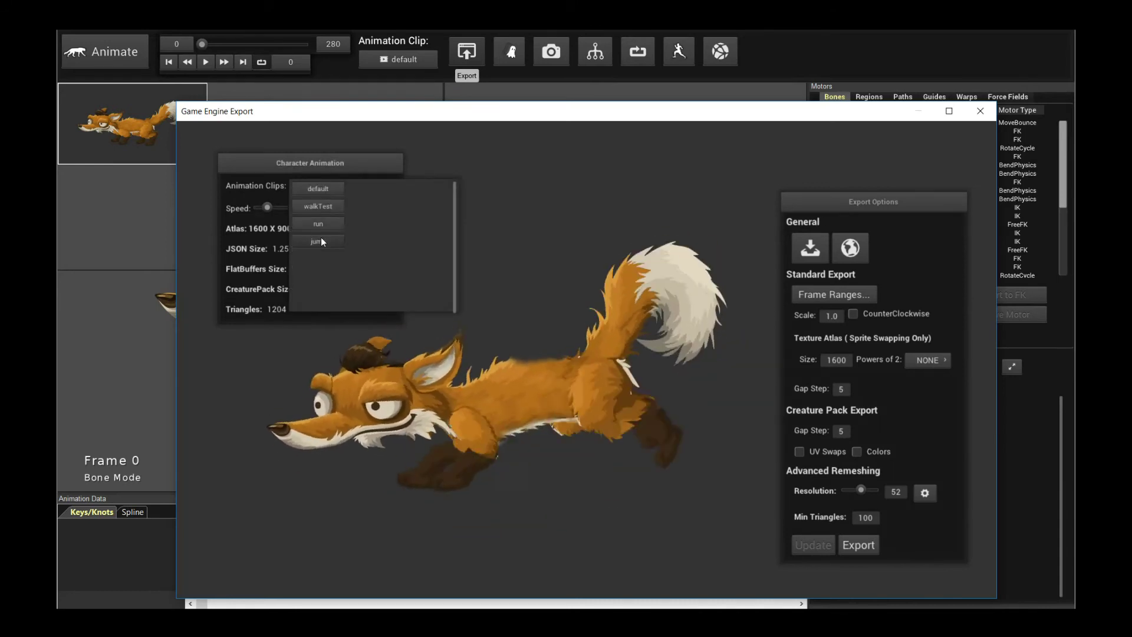
click(332, 192)
click(333, 192)
click(329, 193)
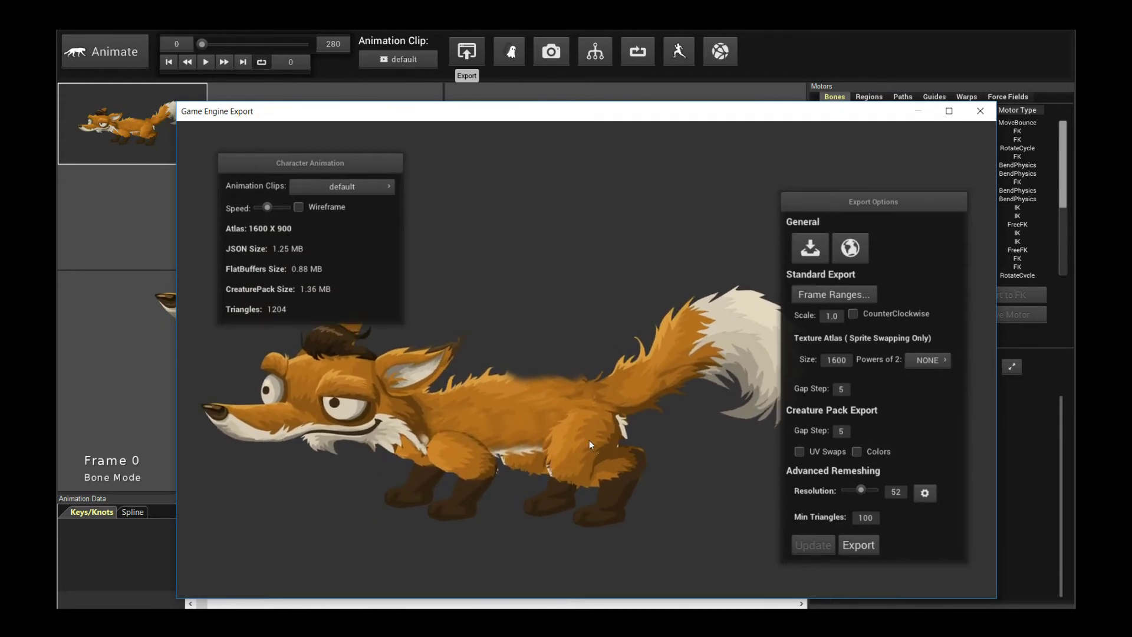
click(298, 206)
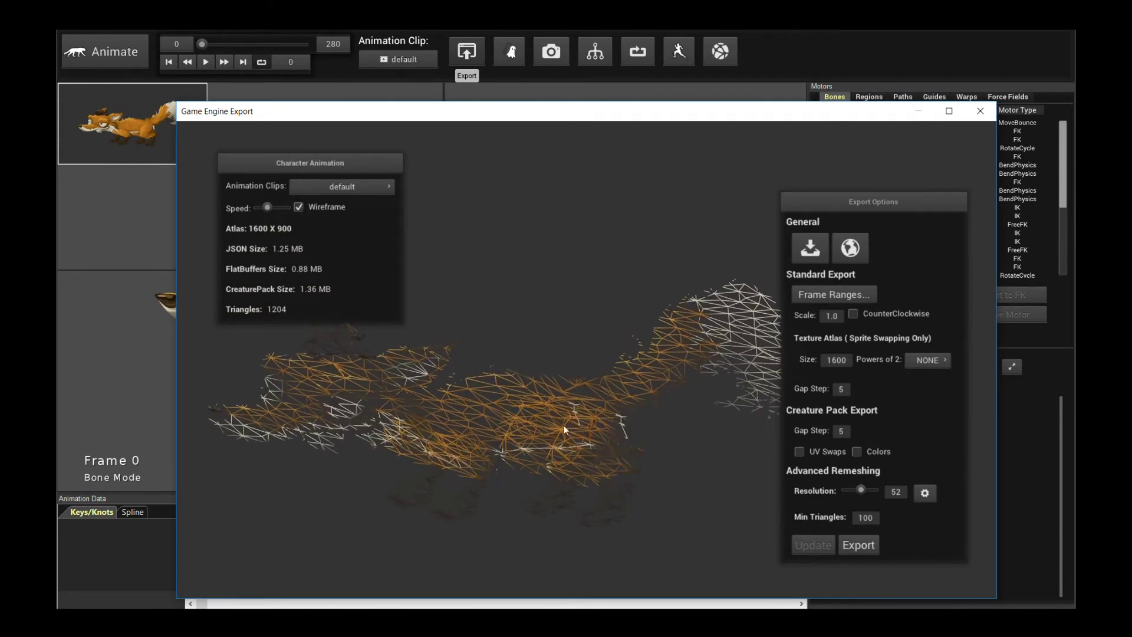
click(299, 206)
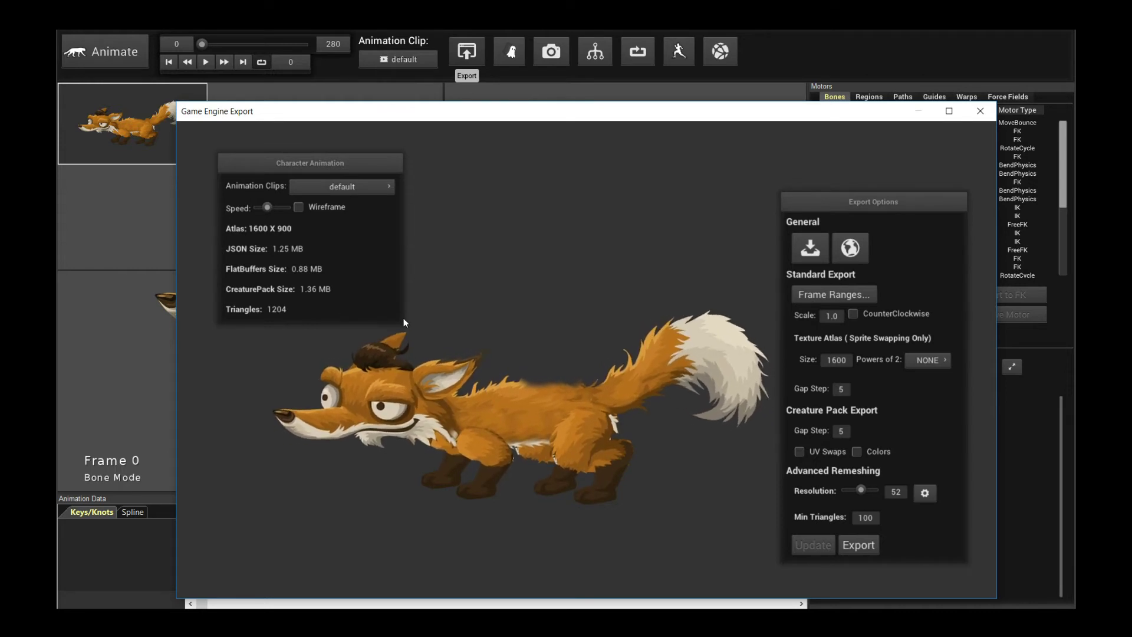
click(924, 493)
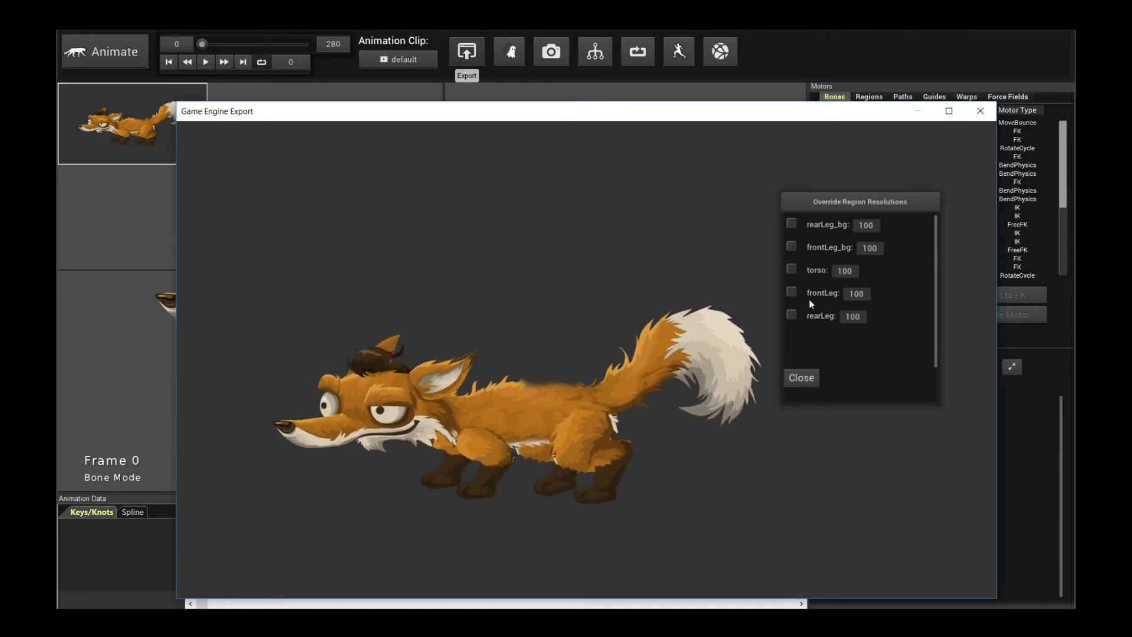
click(792, 246)
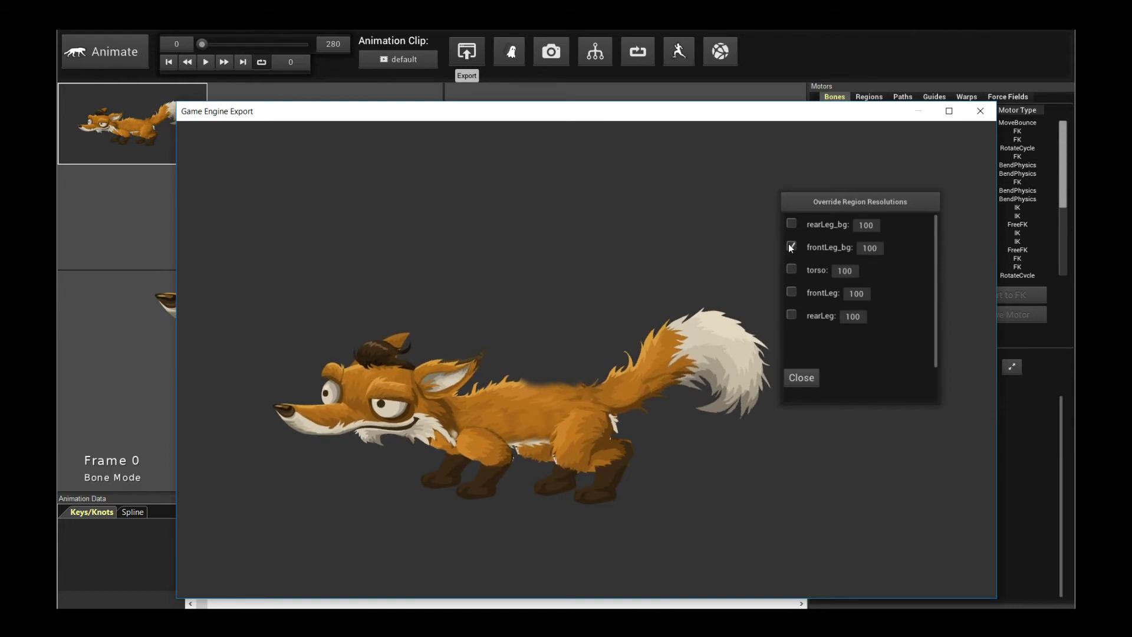
click(791, 247)
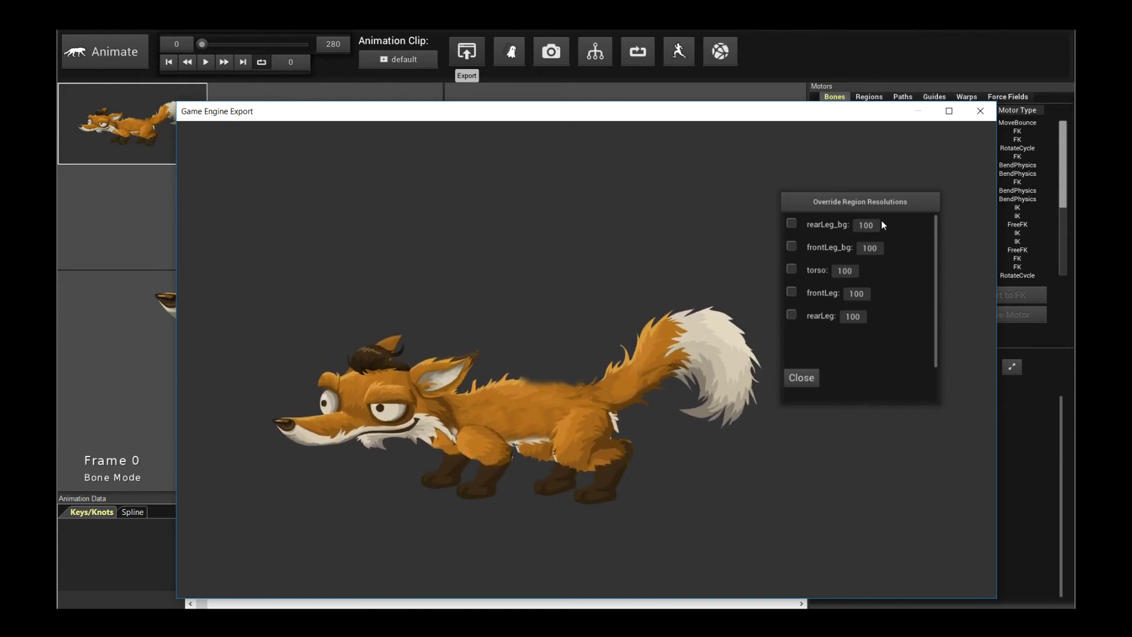
click(802, 377)
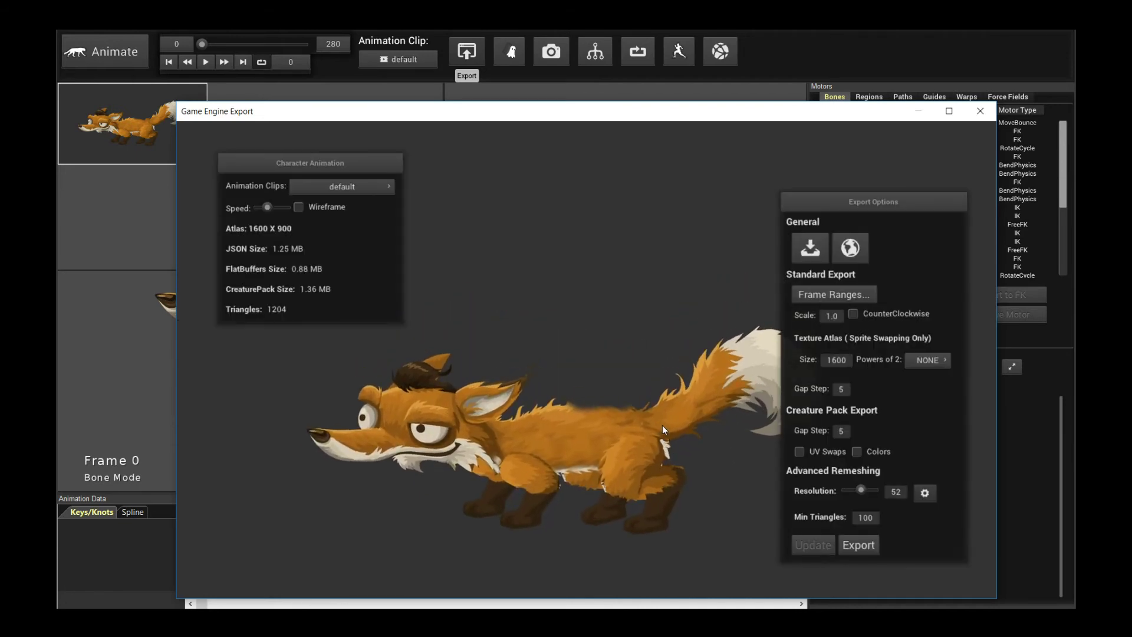
click(298, 206)
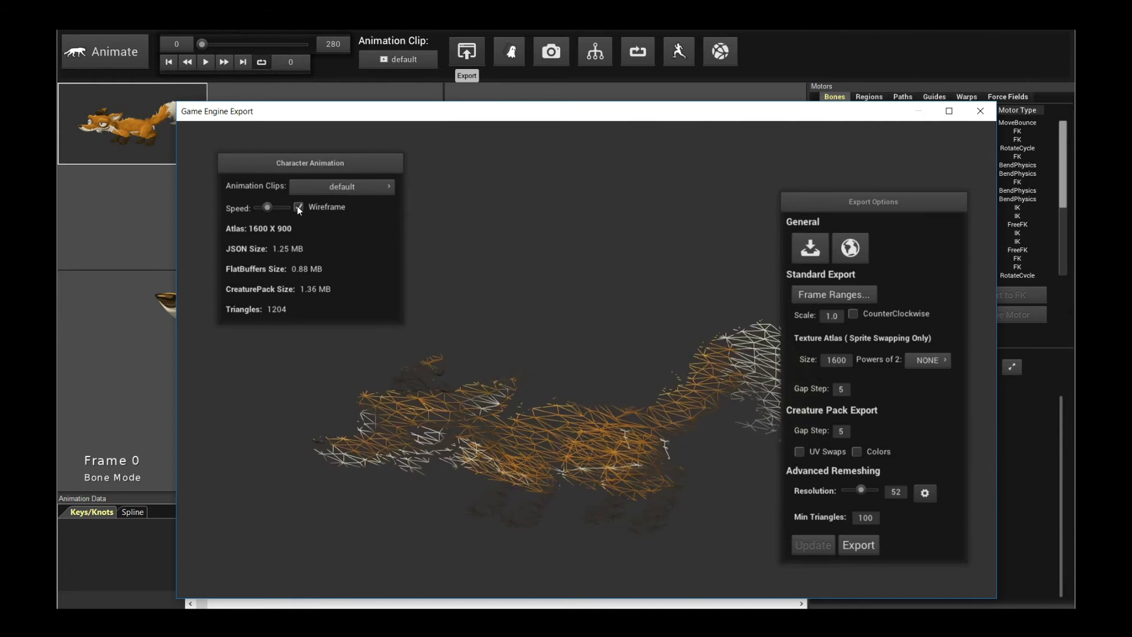
click(298, 206)
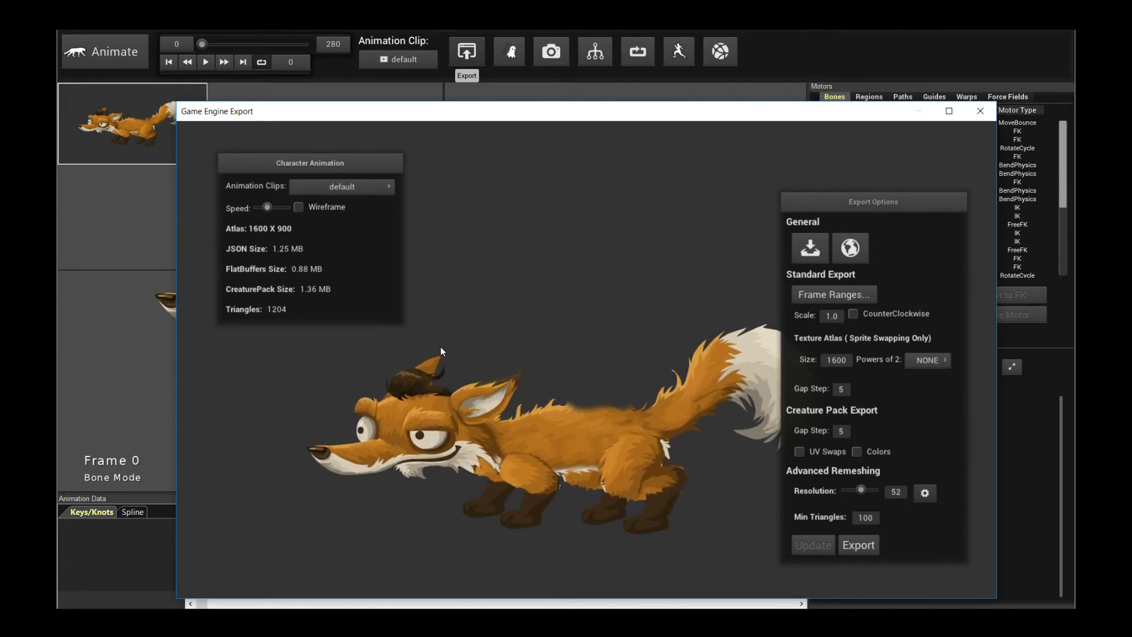
click(980, 111)
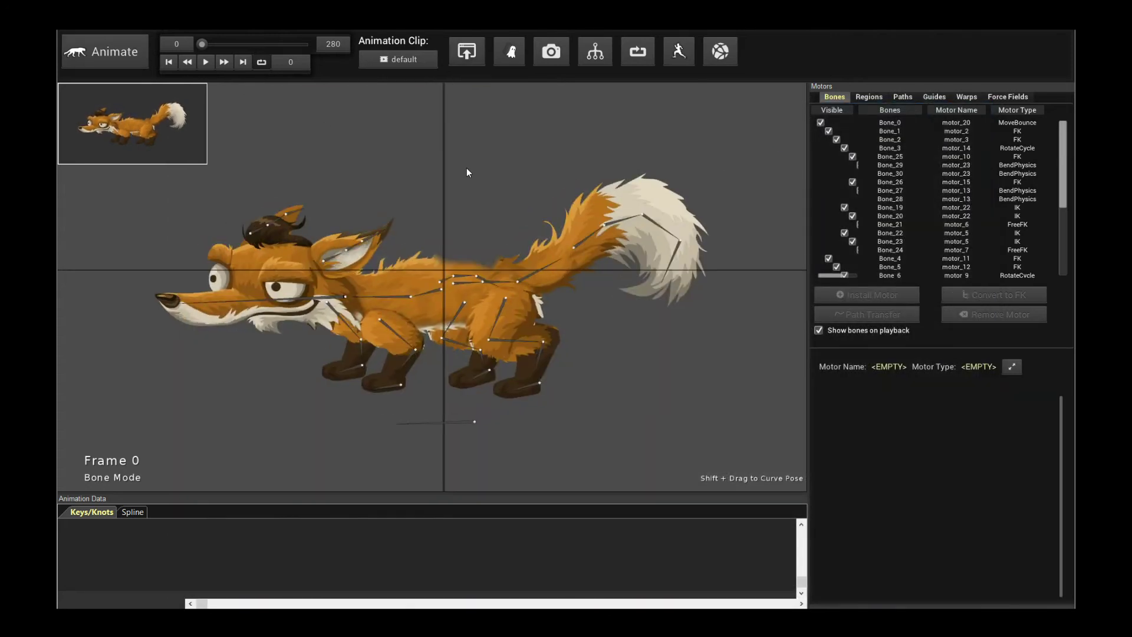
Step: Switch to Rig mode, then to Meshing mode to view the torso's 1514-triangle mesh
click(111, 55)
click(138, 74)
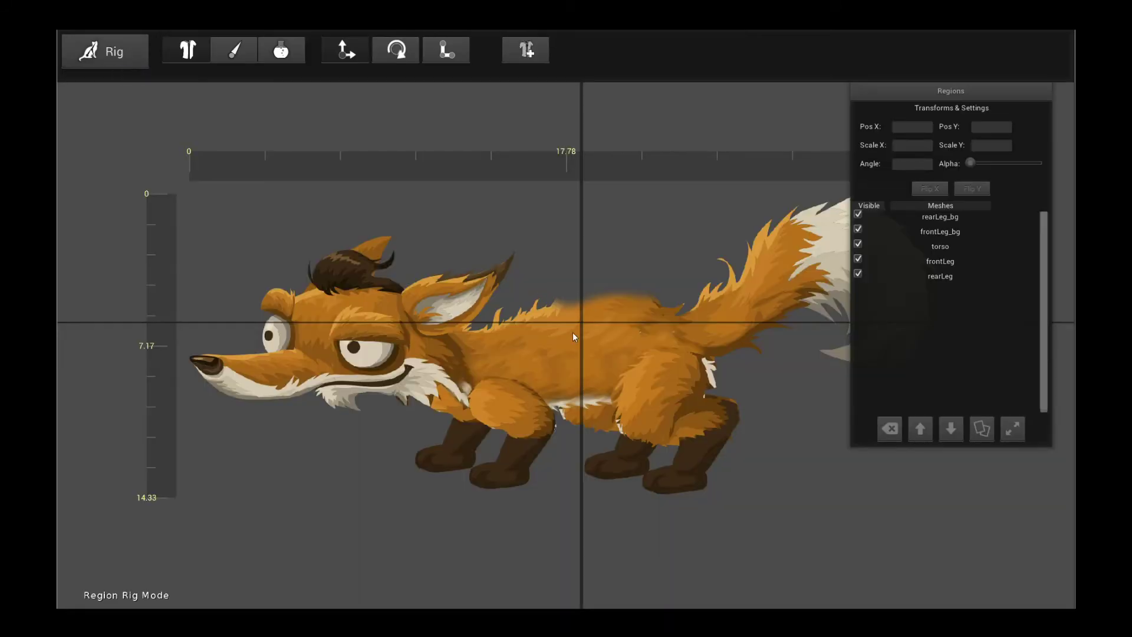
scroll(556, 233, down, 2)
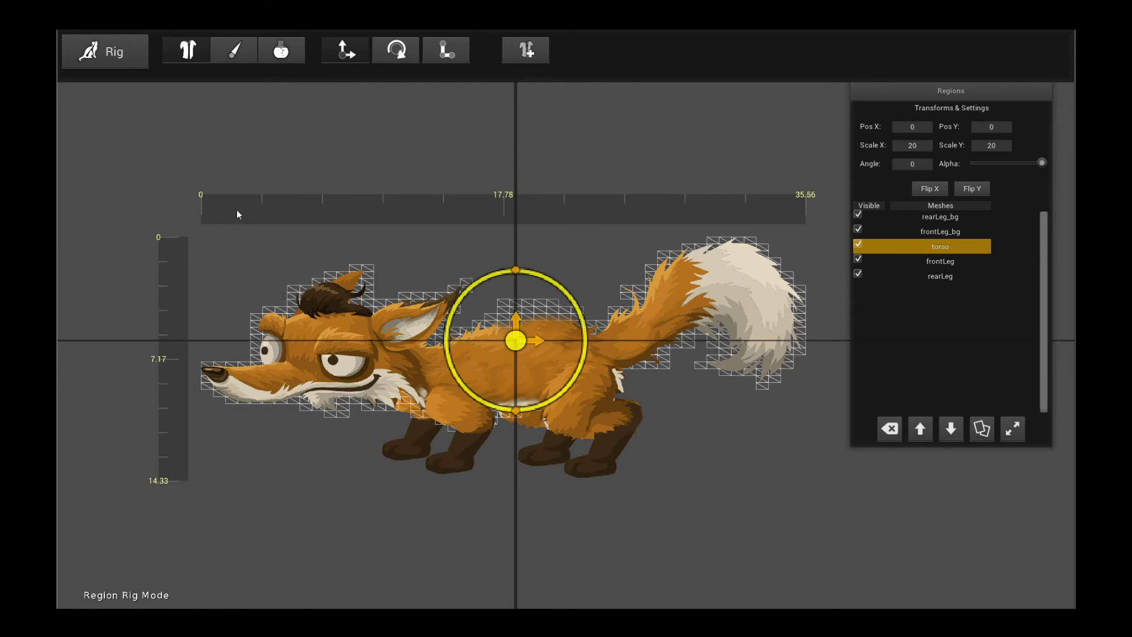
click(140, 59)
click(171, 68)
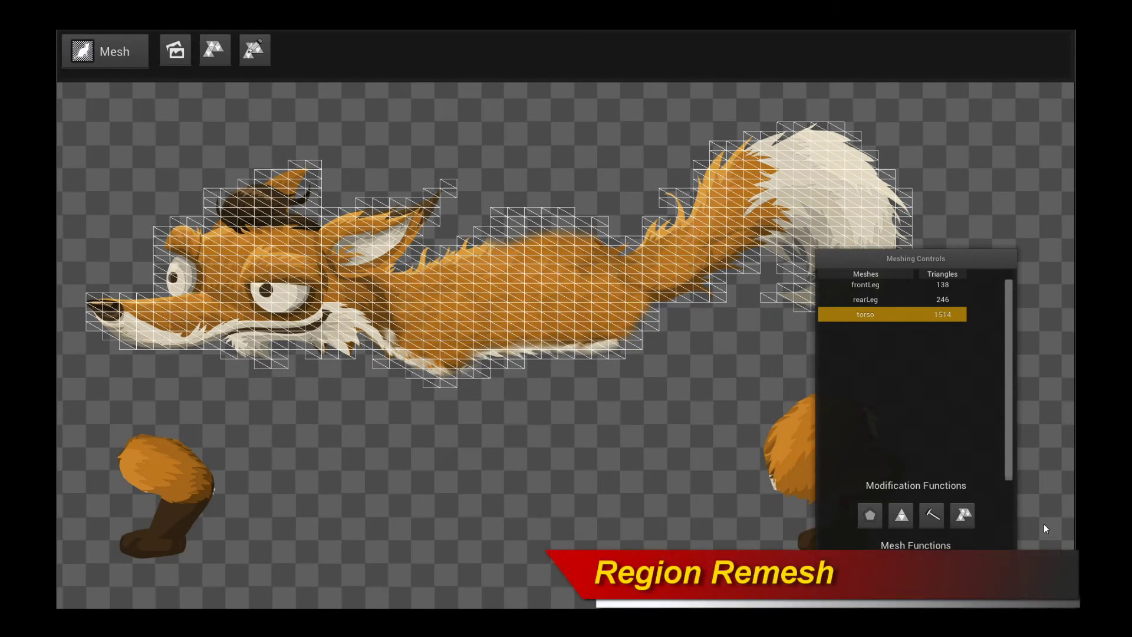
Step: Region-remesh the torso on a 10 by 10 grid, cutting it to 124 triangles
click(961, 516)
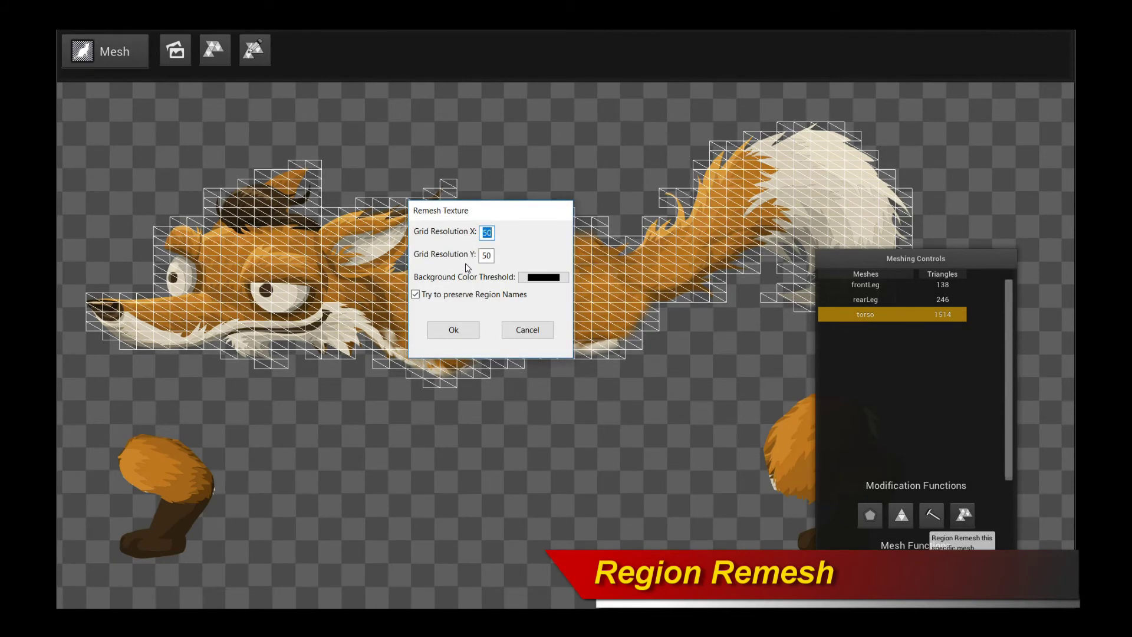
text(10)
key(Tab)
text(10)
click(454, 330)
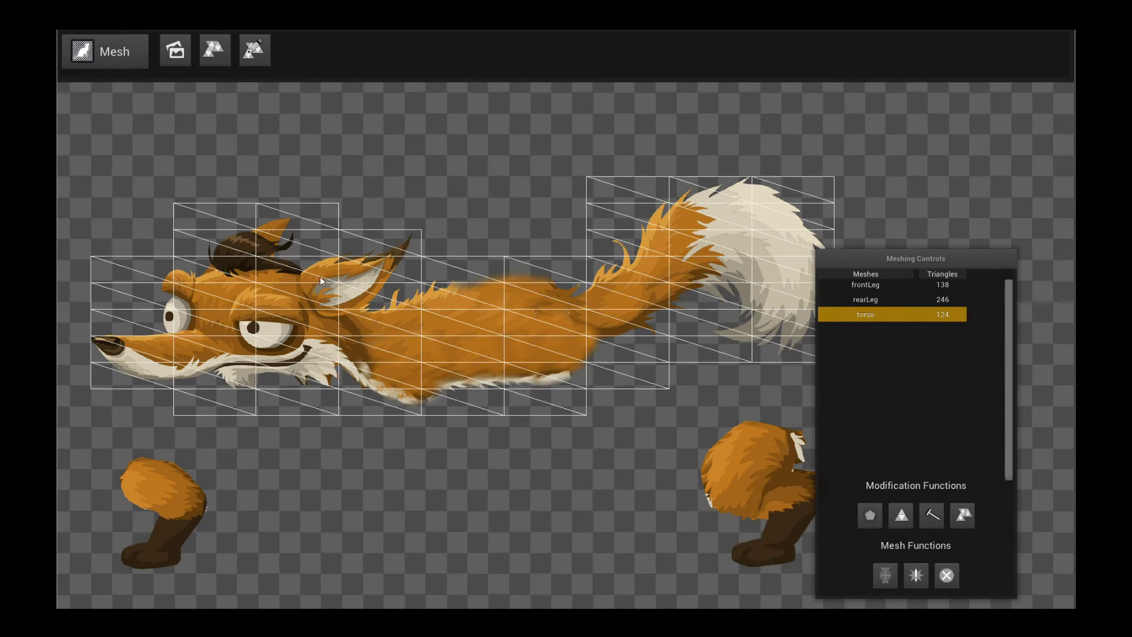
click(122, 59)
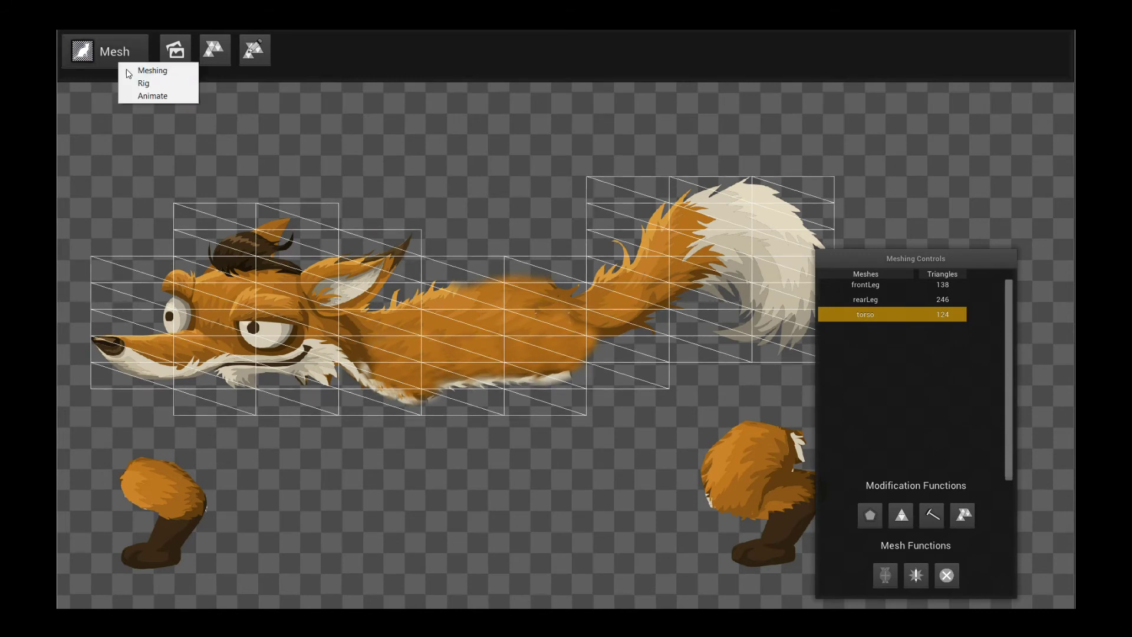
Step: Compare the torso region between Rig and Meshing modes, then open the Tools menu with the torso selected
click(143, 83)
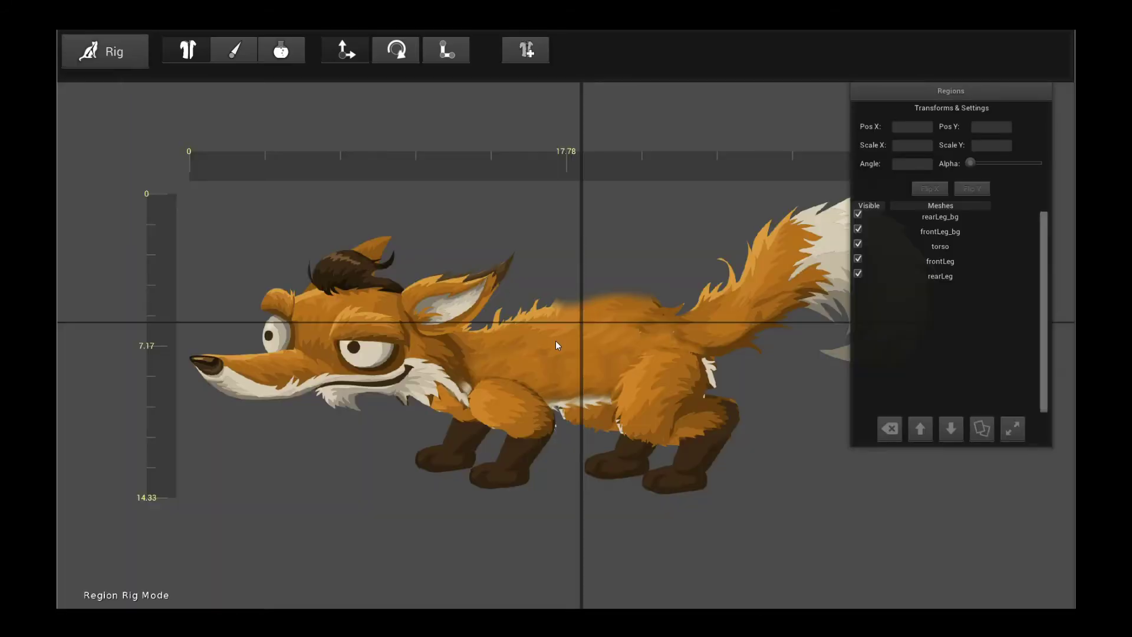
click(575, 349)
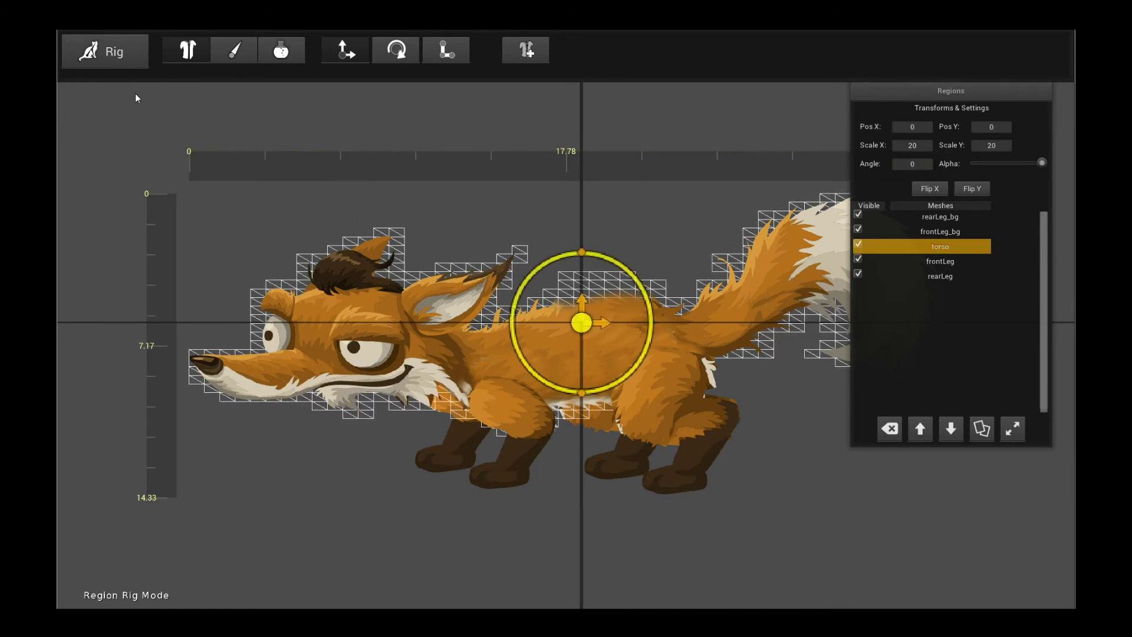
click(131, 59)
click(135, 65)
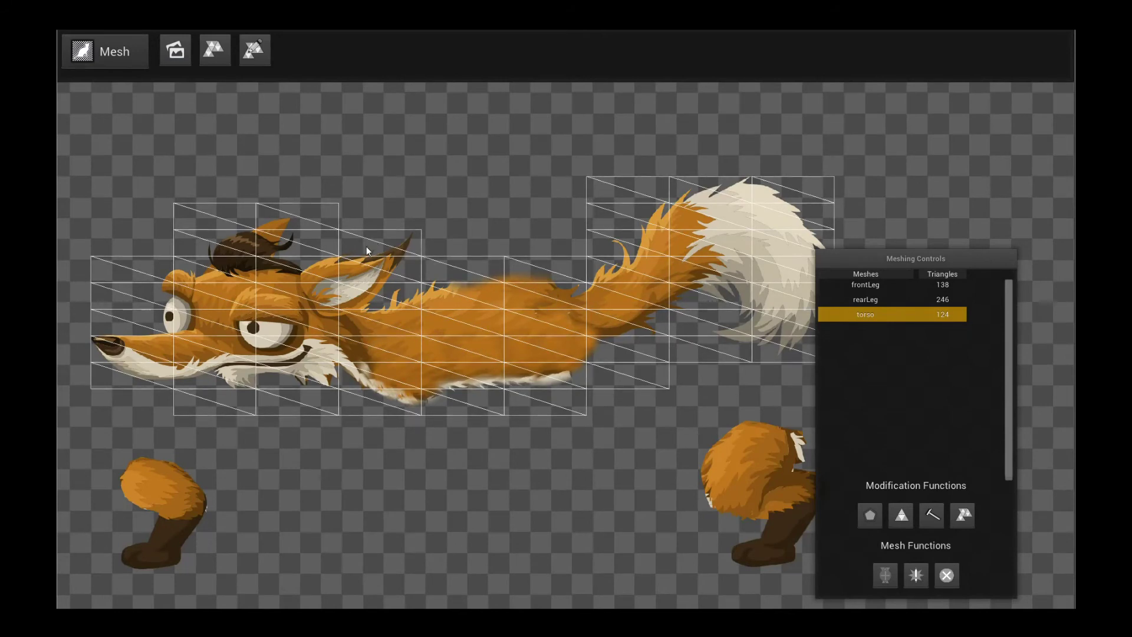
click(104, 50)
click(127, 71)
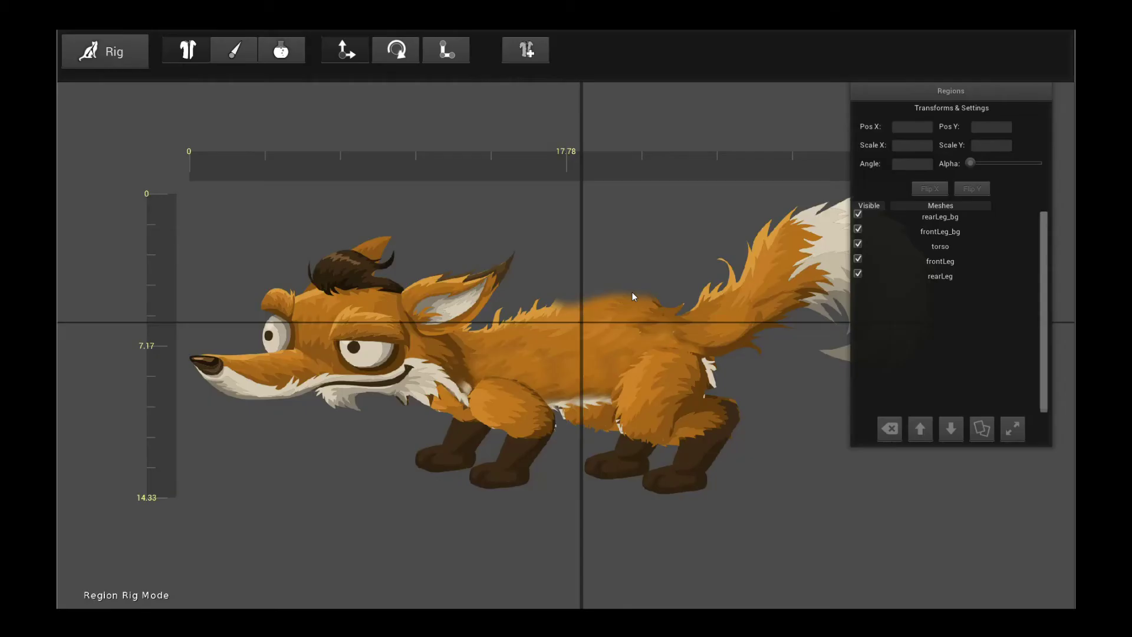
click(581, 326)
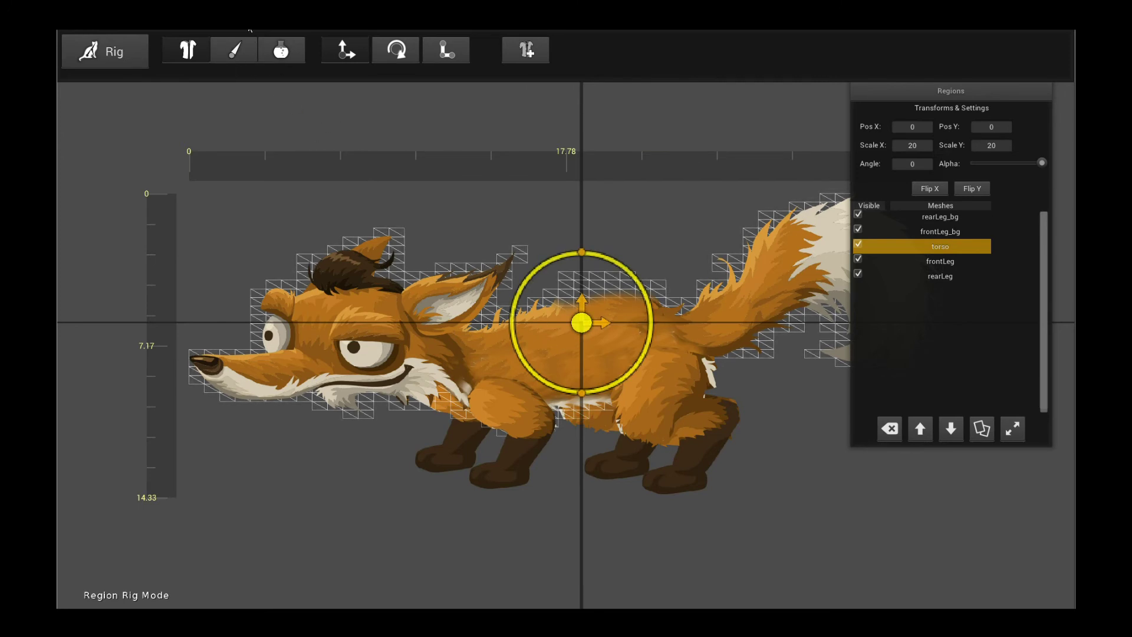
click(250, 30)
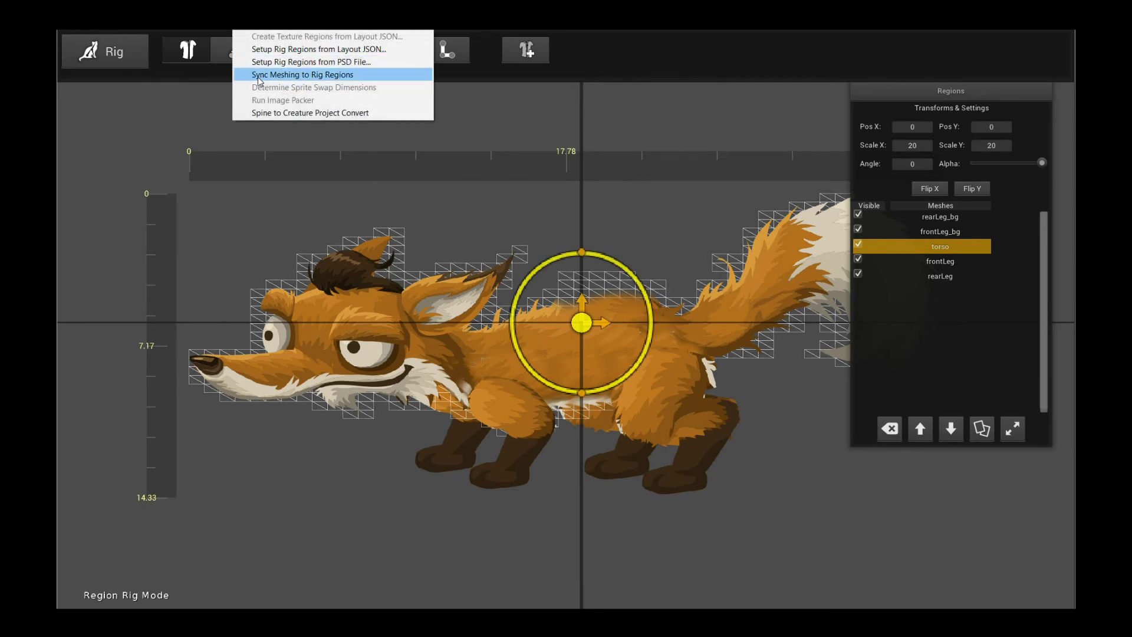
Step: Sync the meshing to the rig regions, confirm, and check the new grid meshes in Meshing mode
click(327, 75)
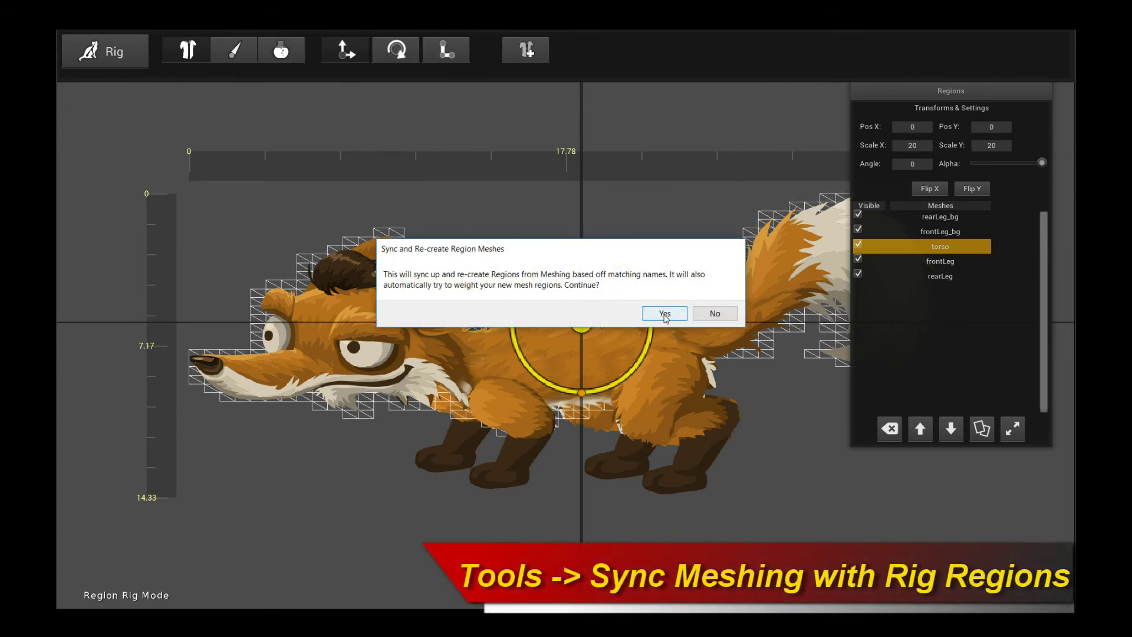
click(665, 314)
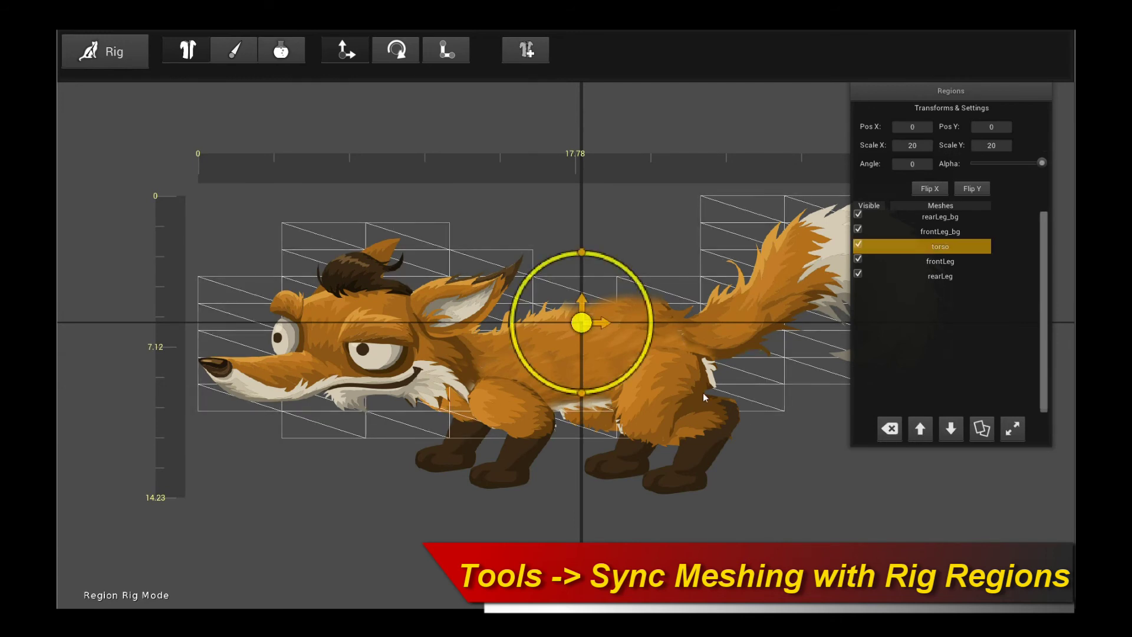
scroll(762, 500, down, 2)
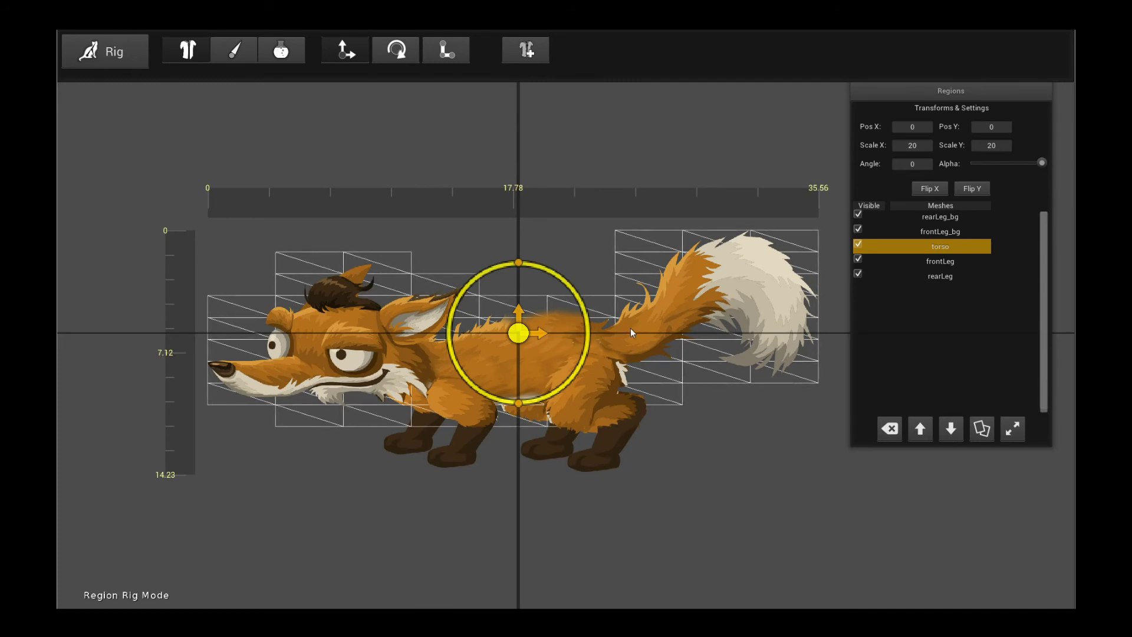
click(105, 52)
click(152, 56)
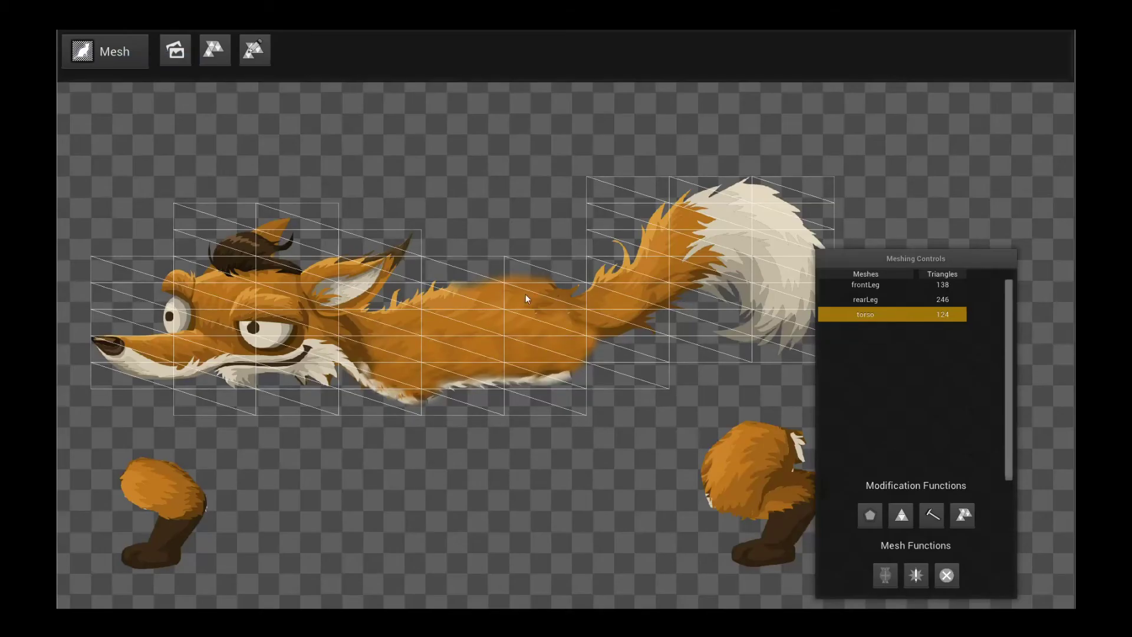
click(86, 59)
click(113, 77)
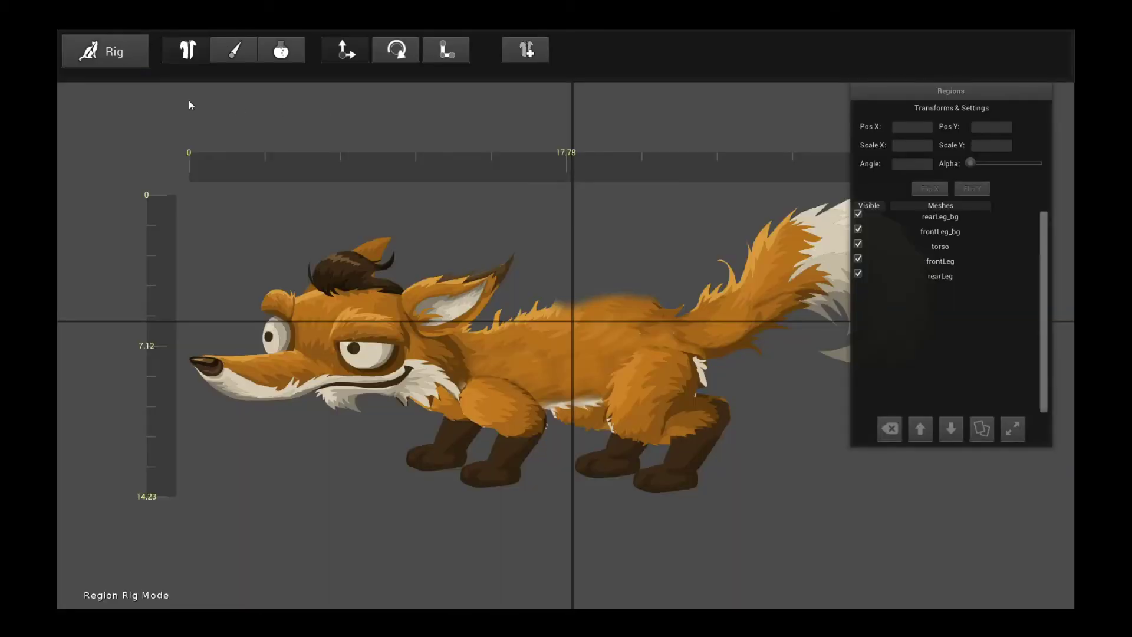
Step: Select and deselect the torso in Rig mode to inspect its coarse grid mesh
click(133, 62)
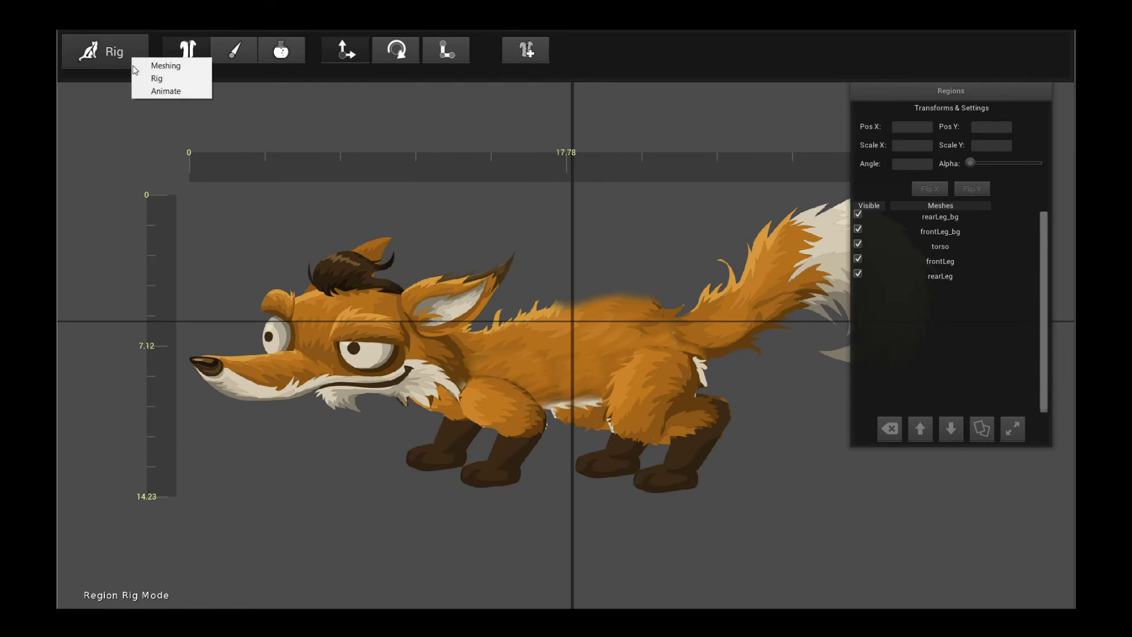
click(426, 205)
click(574, 360)
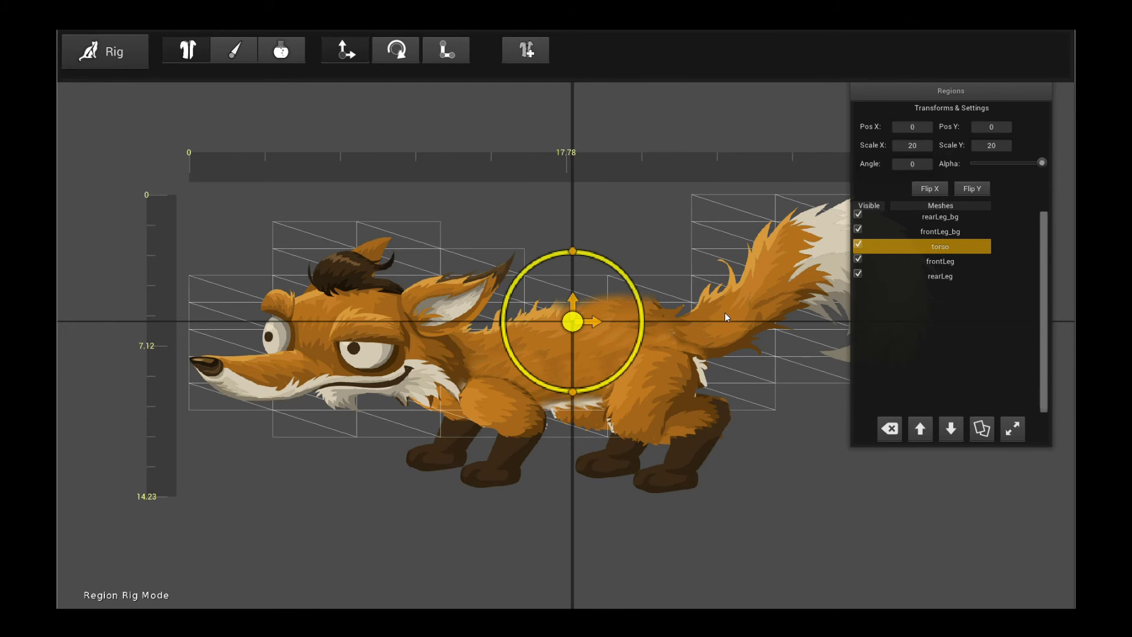
click(791, 462)
click(586, 340)
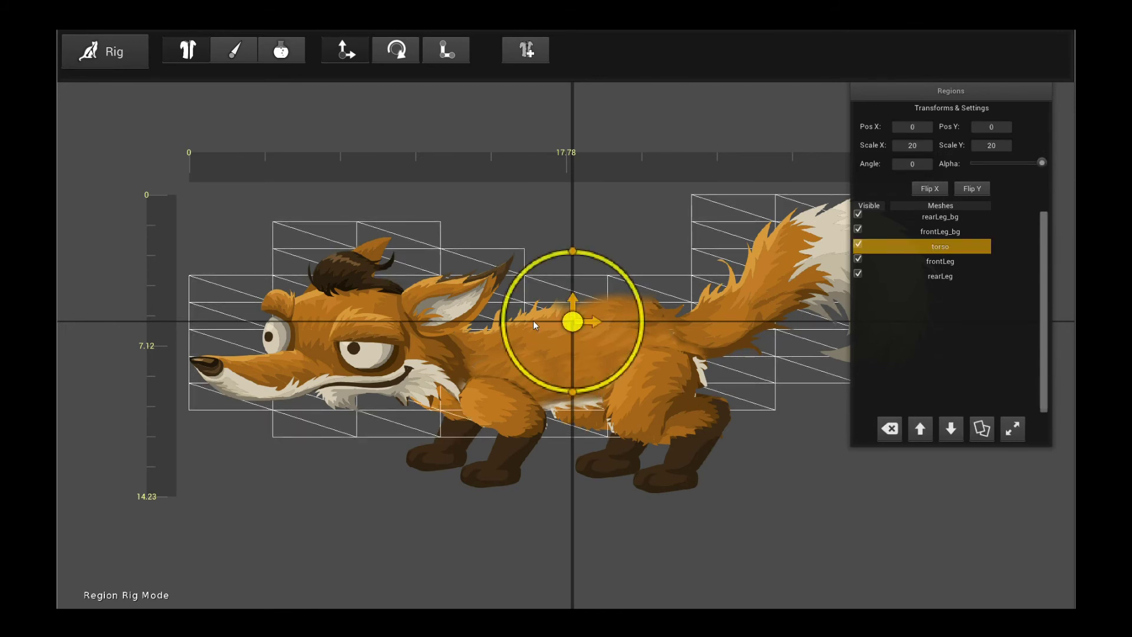
click(787, 486)
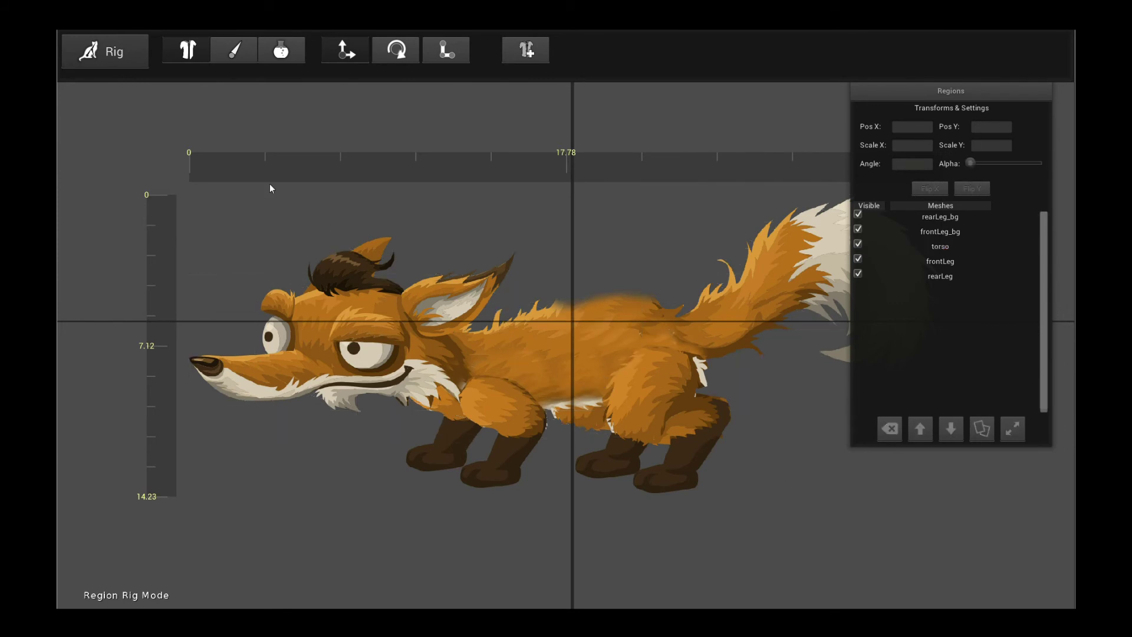
scroll(579, 234, down, 1)
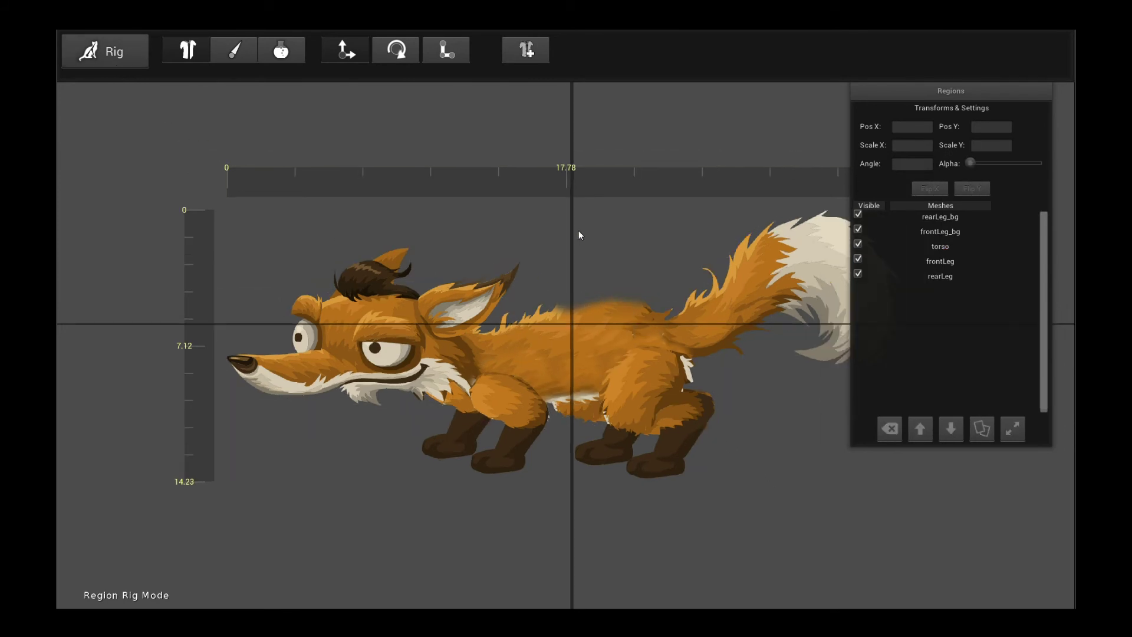
click(130, 52)
Step: In Animate mode, play the default and run clips, then reopen Game Engine Export showing 468 triangles
click(171, 78)
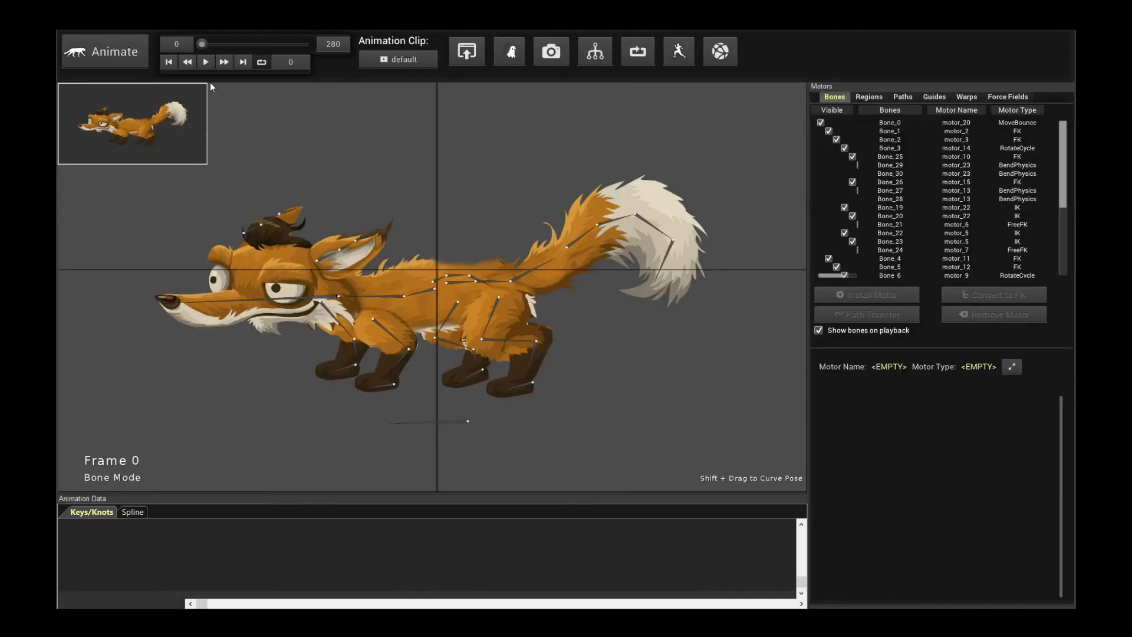
click(206, 62)
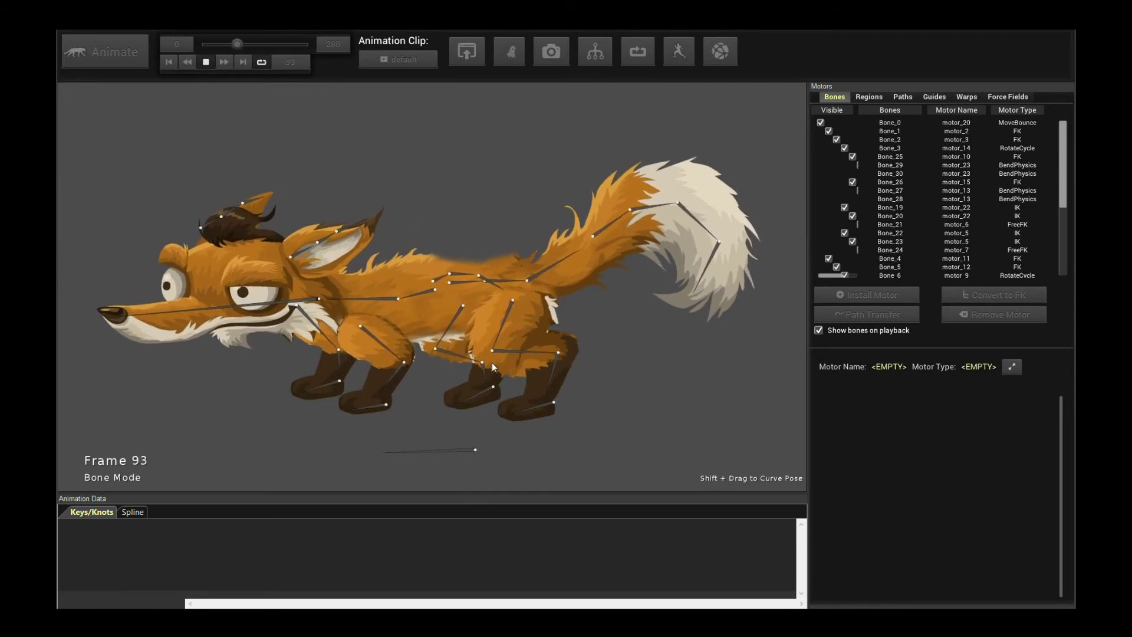
click(206, 62)
click(413, 59)
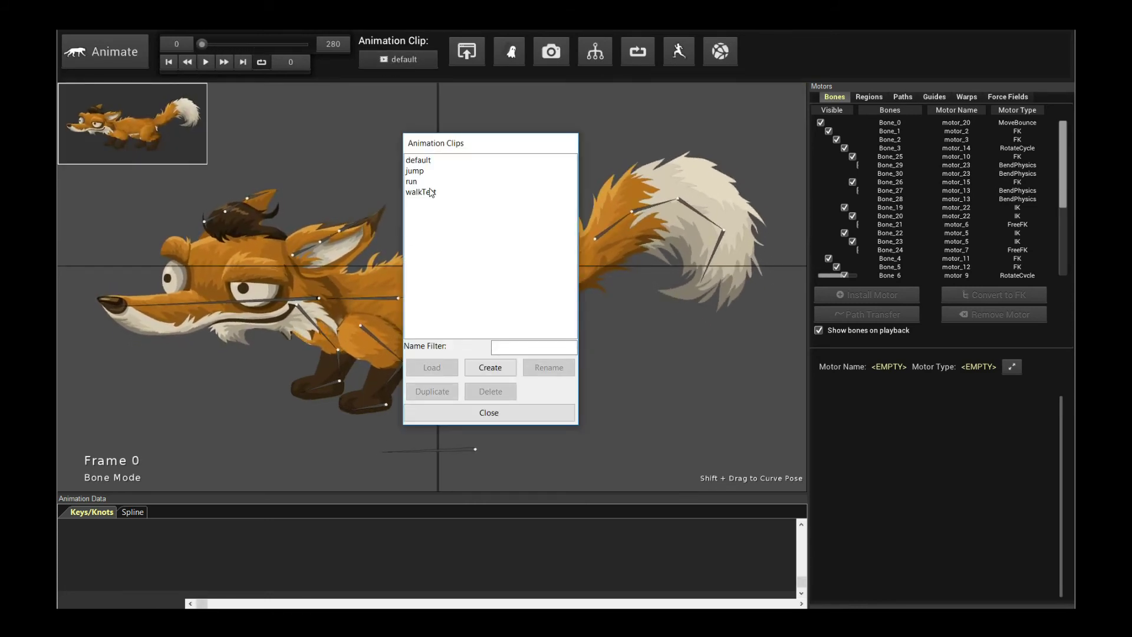
double_click(416, 181)
click(207, 63)
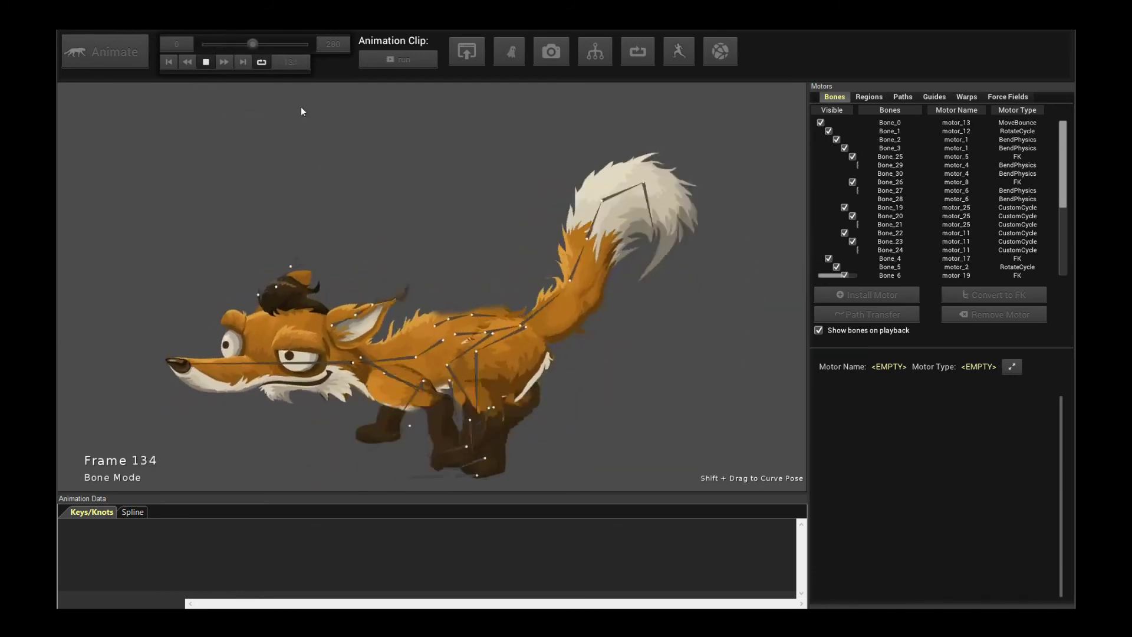
click(206, 62)
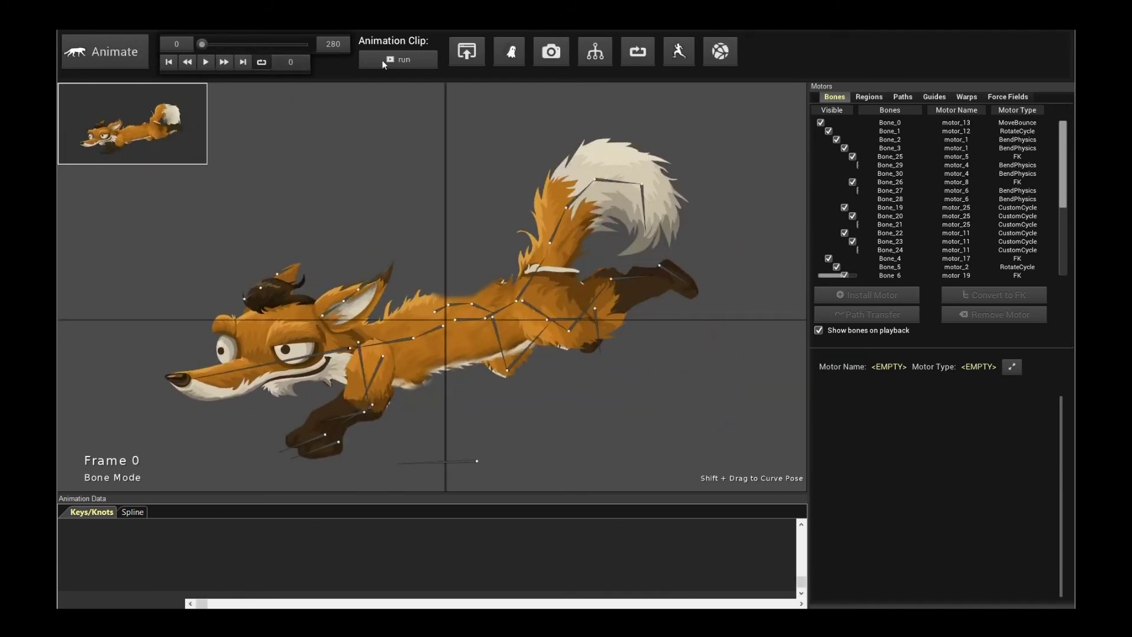
click(466, 54)
click(513, 74)
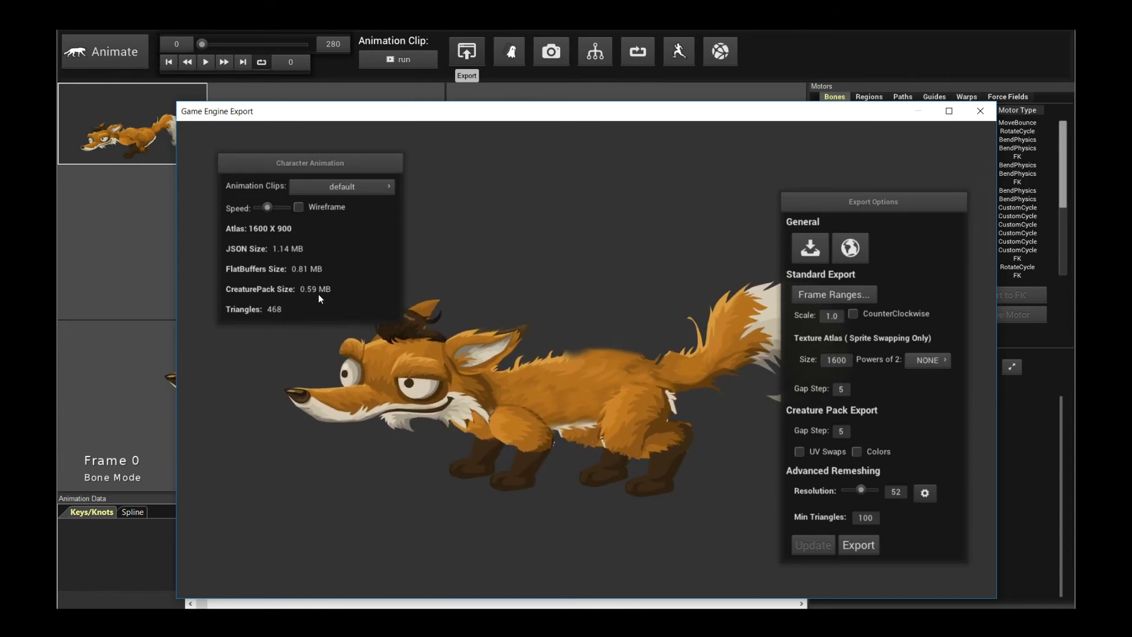
Step: Preview the run clip, then raise the remeshing resolution to 71 and rebuild, giving 632 triangles
click(337, 187)
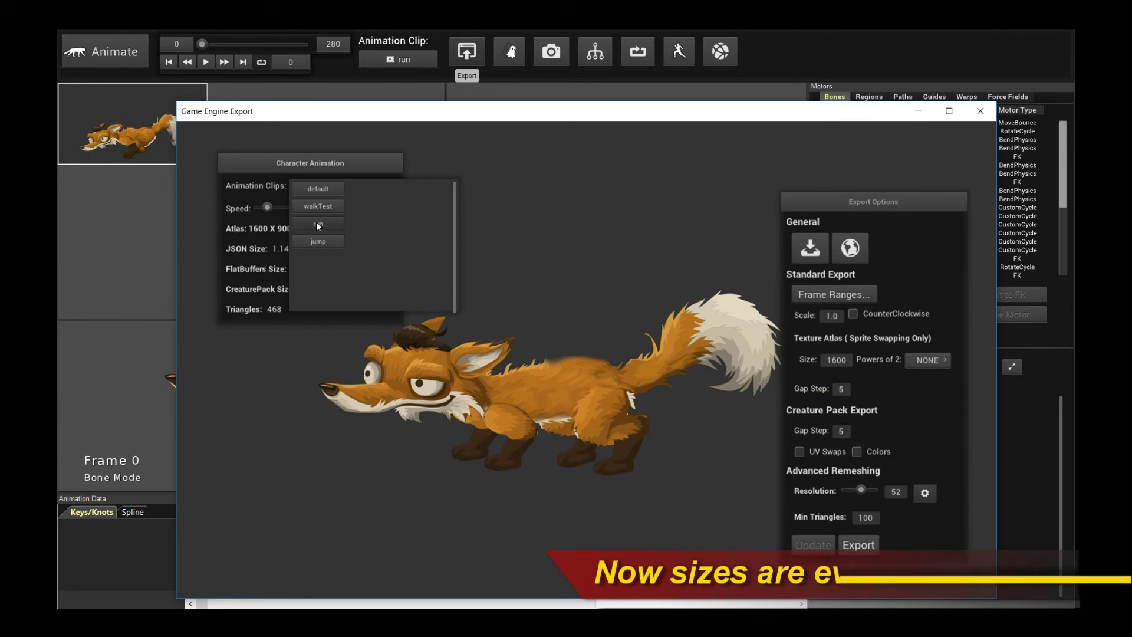
click(318, 223)
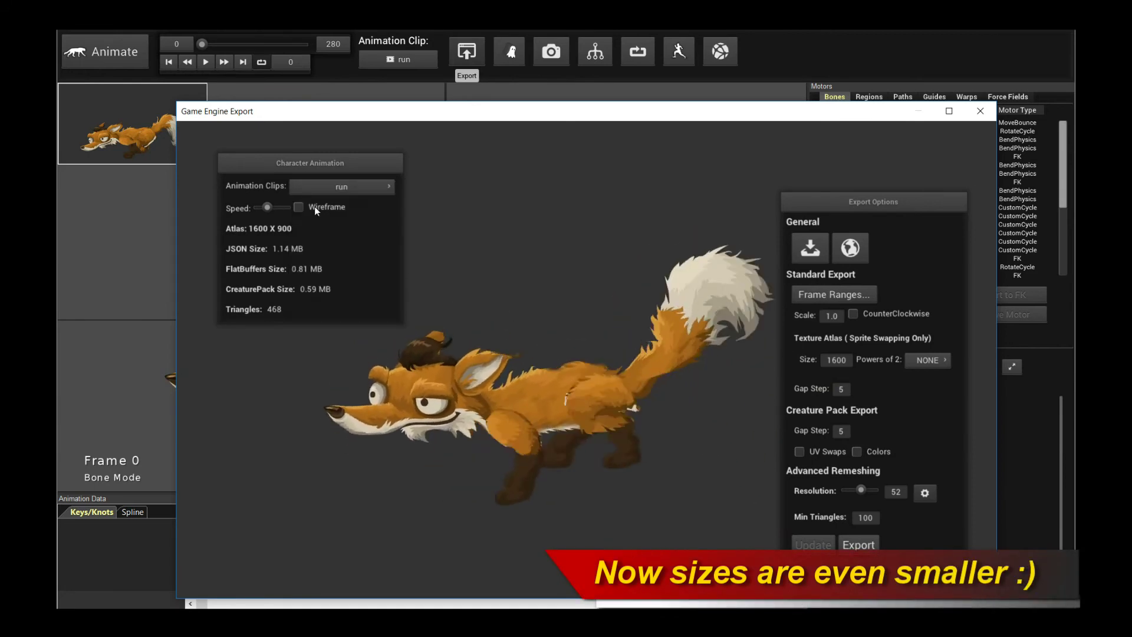
click(349, 189)
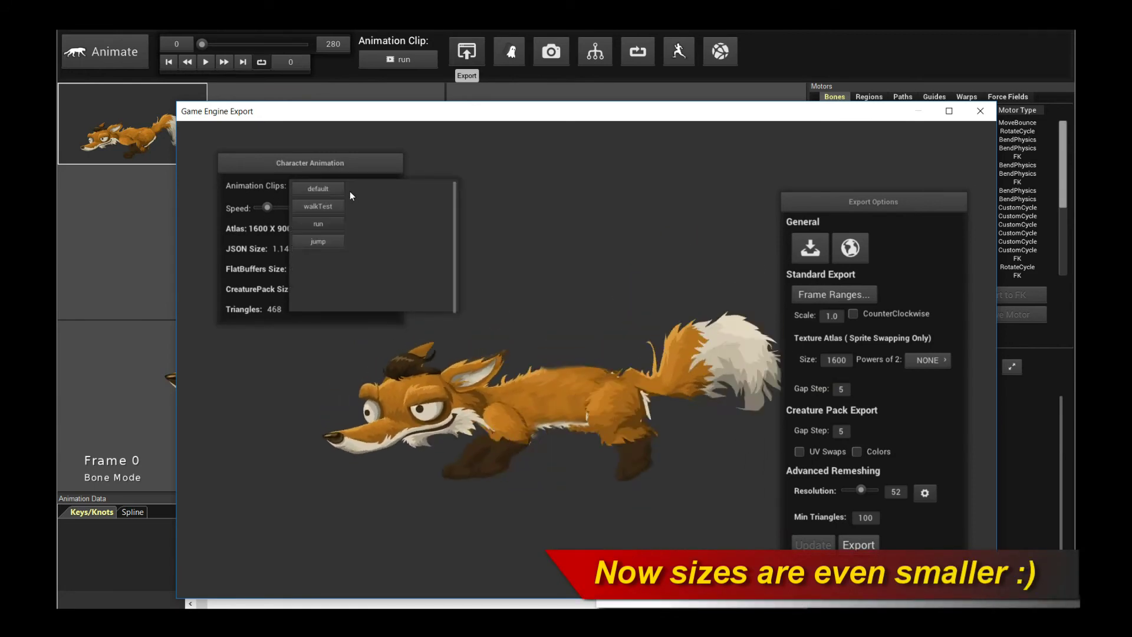
click(347, 190)
drag(866, 490, 869, 490)
click(813, 544)
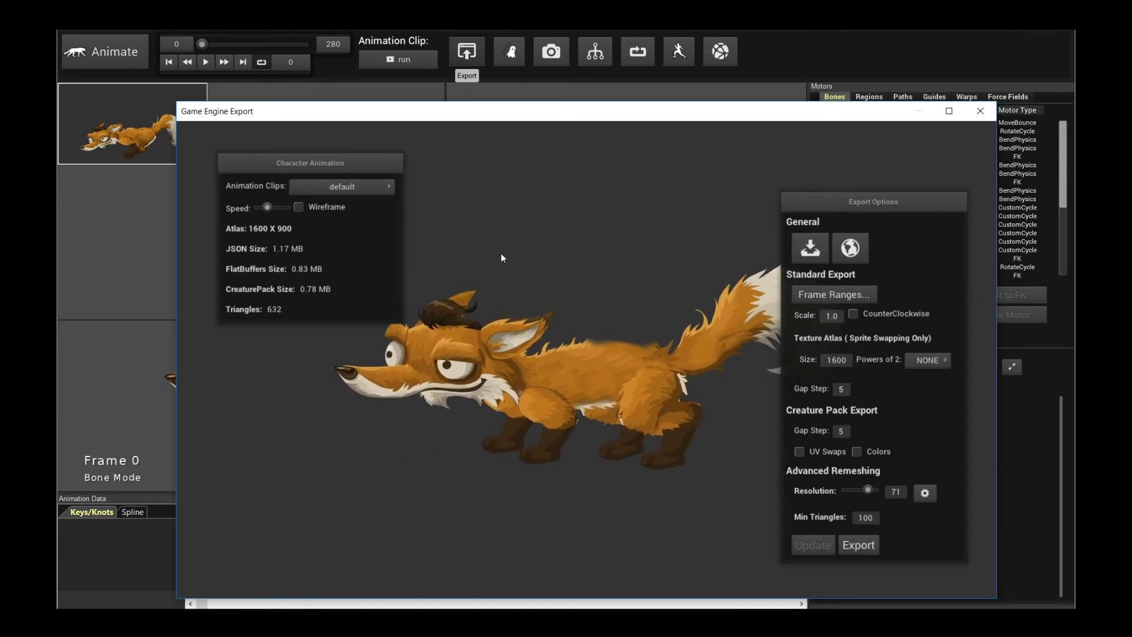
Step: Preview the run, jump and default clips at resolution 71 and reposition the export panel
click(309, 188)
click(324, 223)
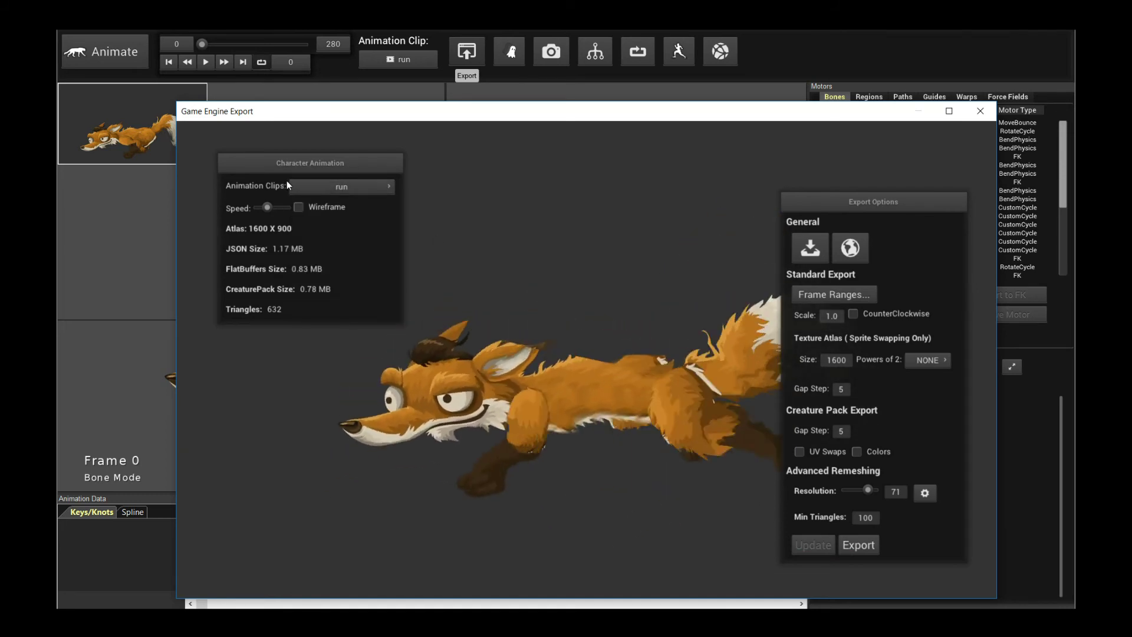
click(313, 186)
click(320, 193)
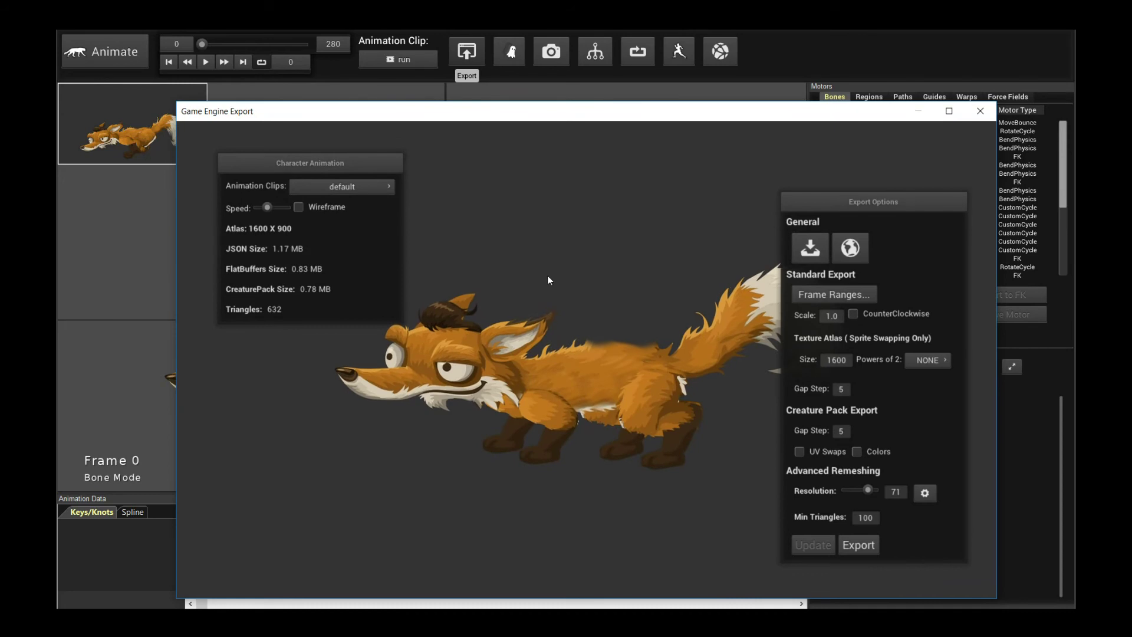
click(365, 187)
click(320, 243)
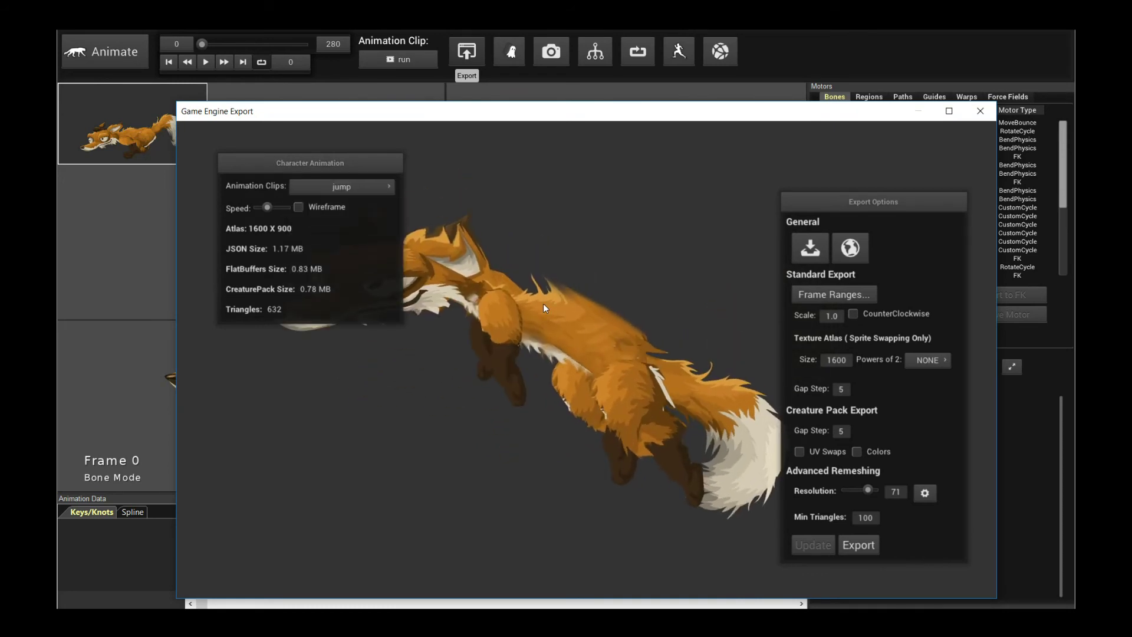
click(333, 187)
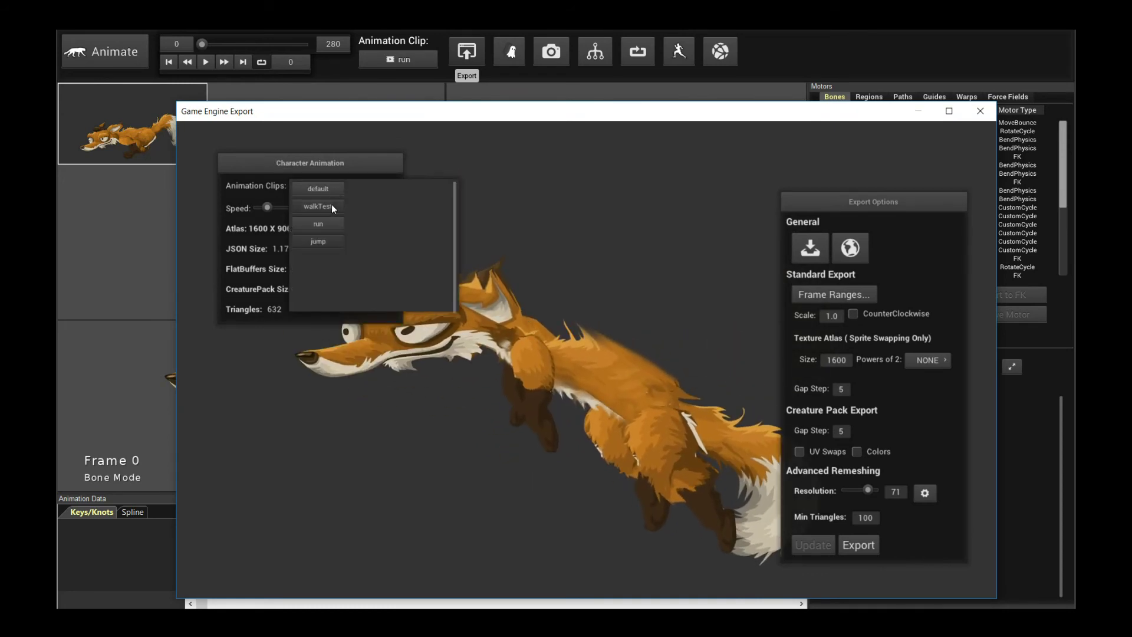
click(328, 190)
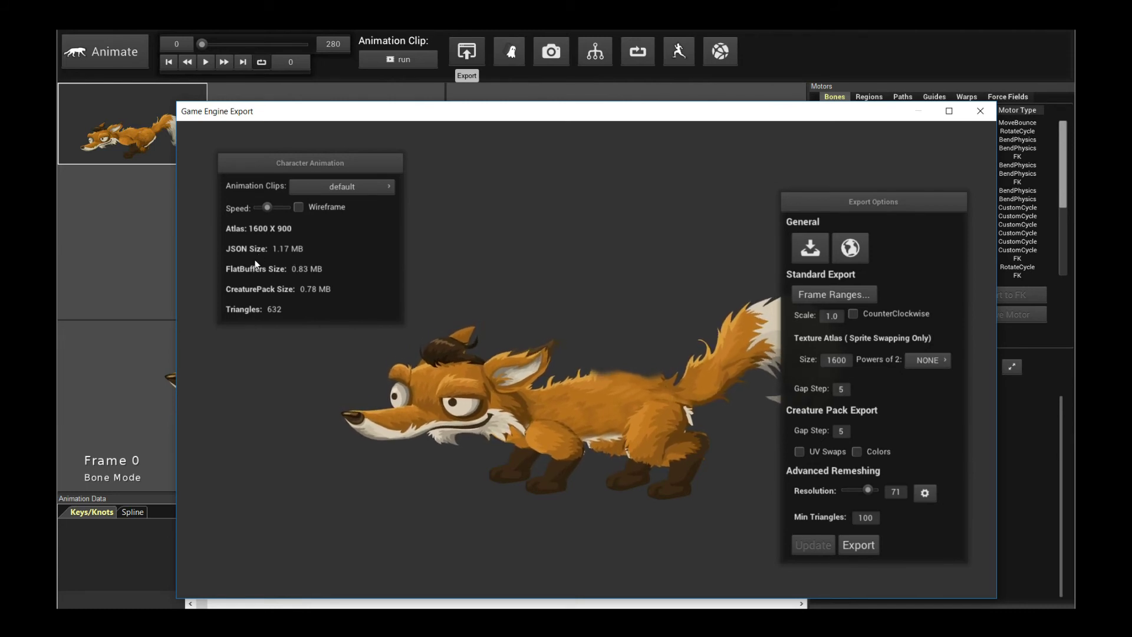
drag(879, 202, 853, 189)
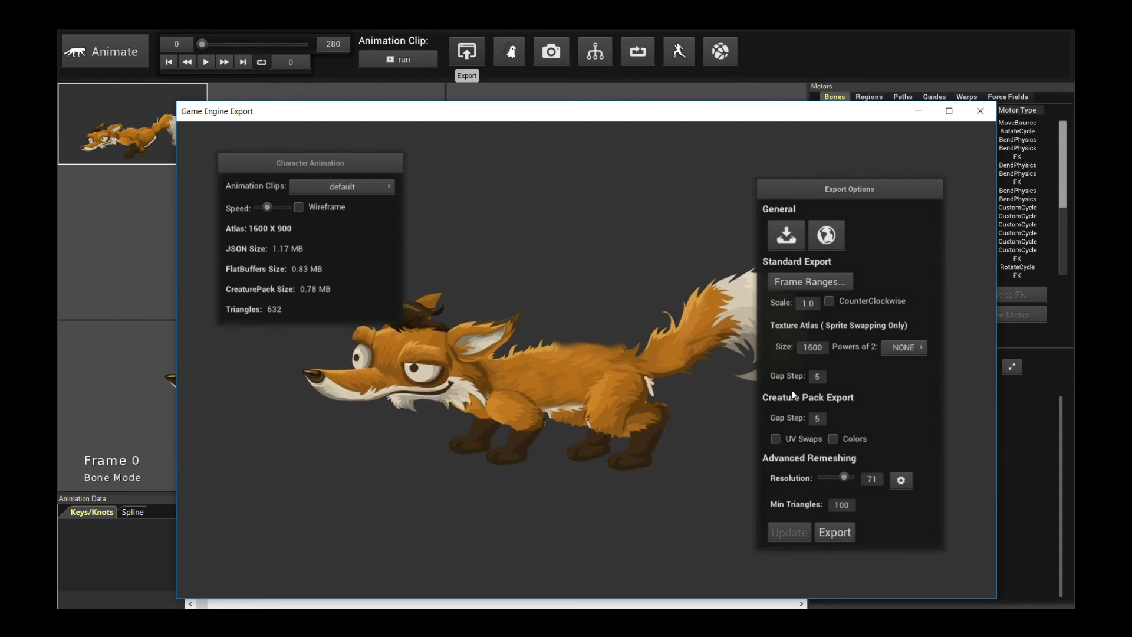
Step: Export the fox to the Temp folder as aTest.CreaExport and open Temp to confirm it
click(844, 535)
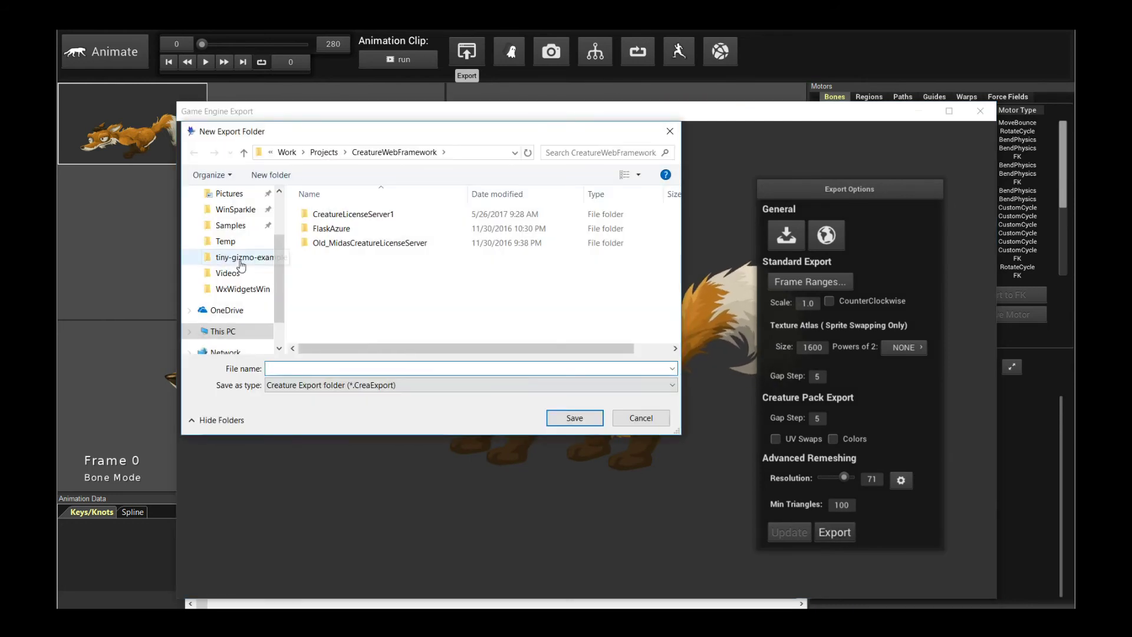
click(226, 241)
click(400, 368)
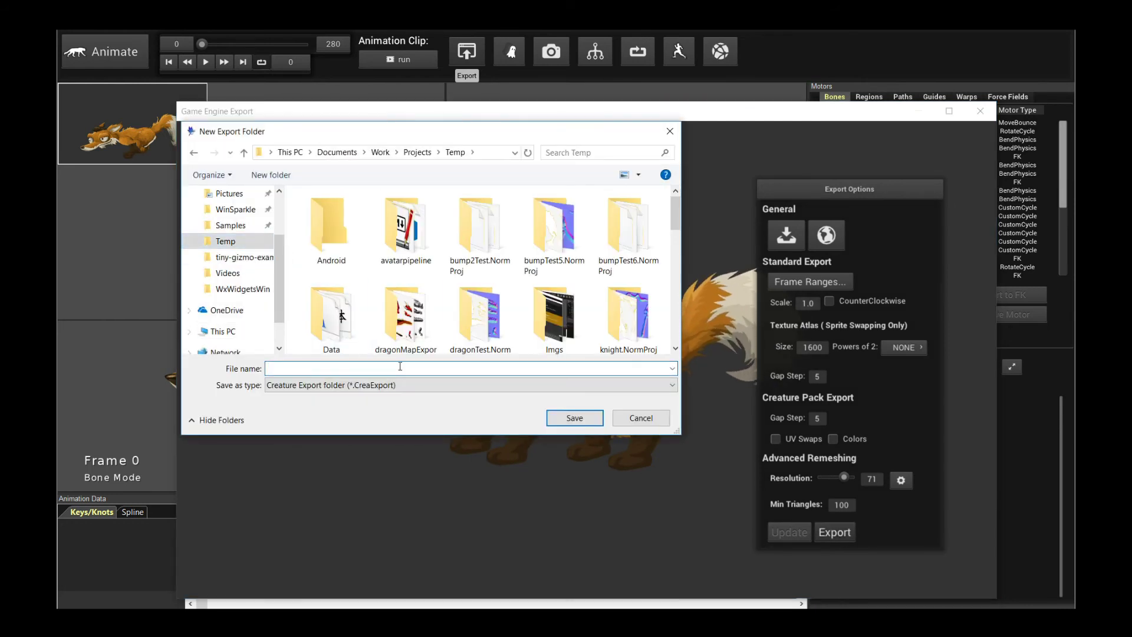
text(aTest)
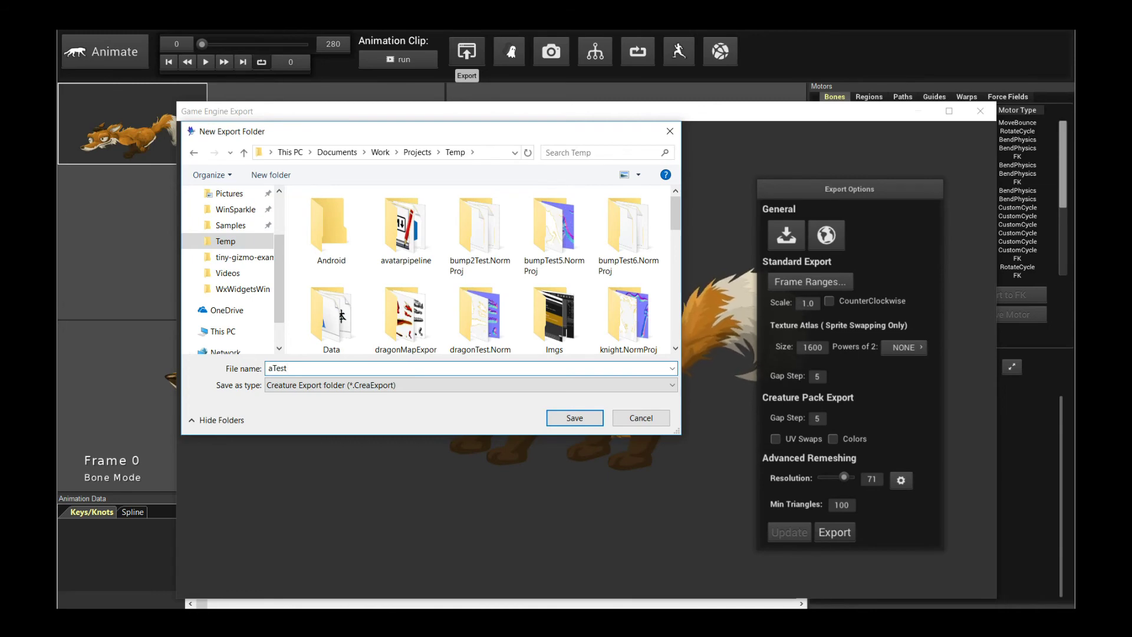
key(Return)
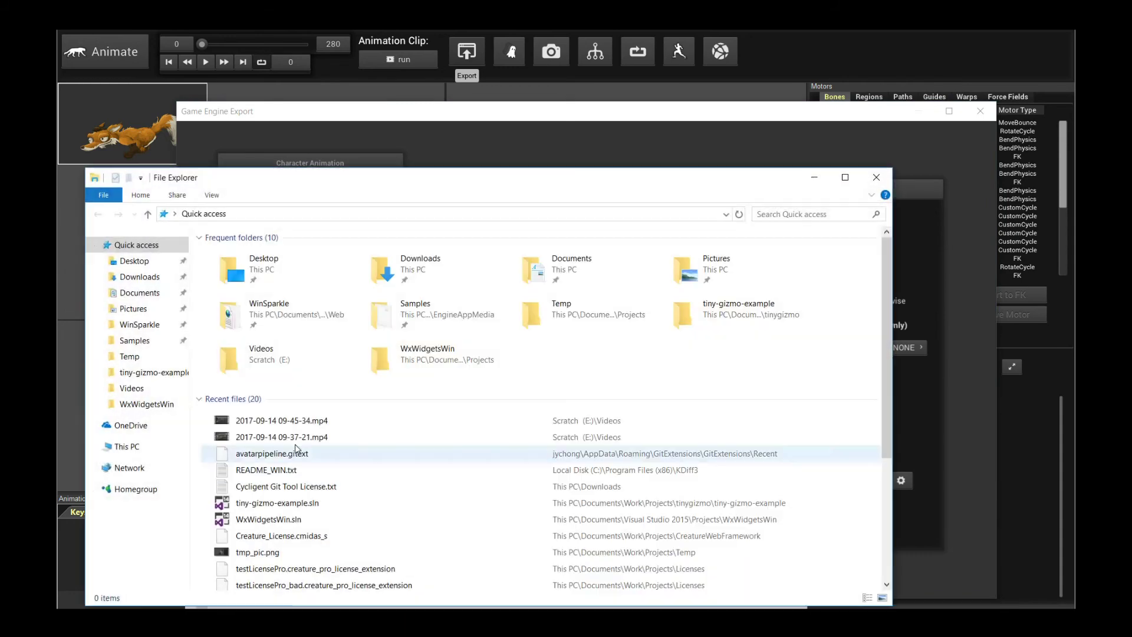
click(155, 356)
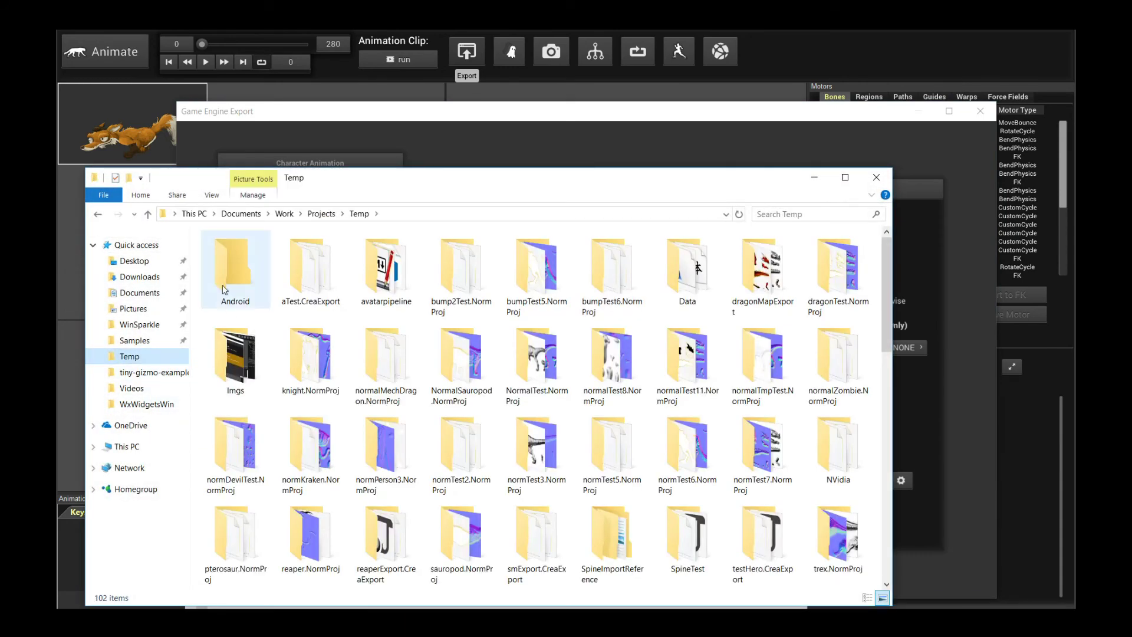
Step: Open the aTest.CreaExport folder and move the Explorer window up and to the right
click(308, 276)
double_click(308, 276)
drag(369, 182, 558, 148)
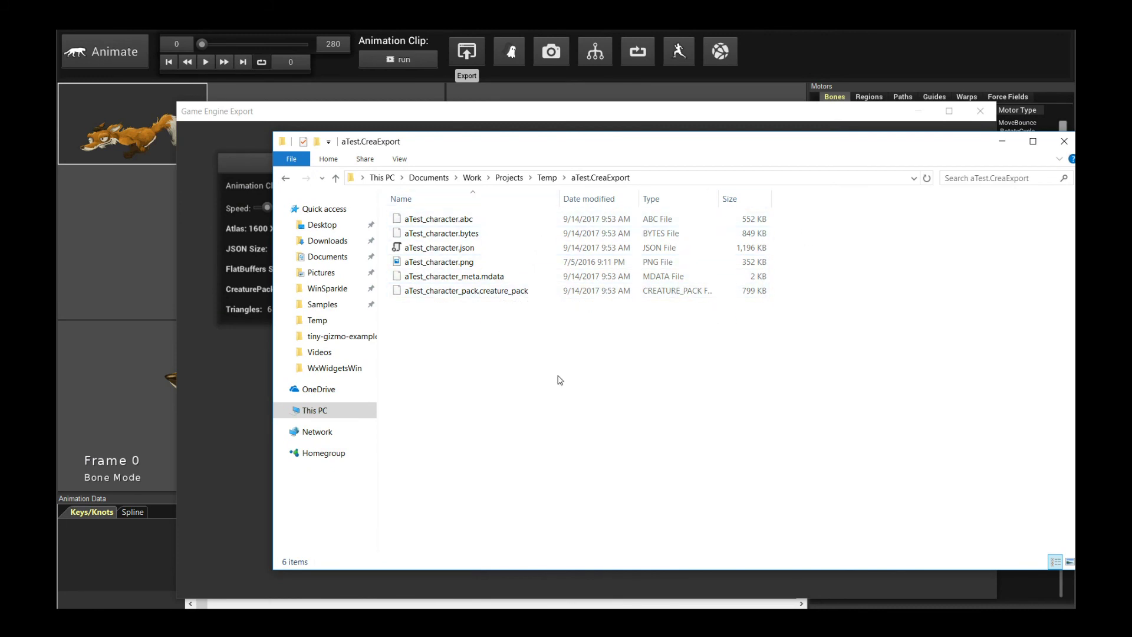
Step: Check the sizes of the six exports: abc, bytes (849 KB), json (1,196 KB), png, mdata, creature_pack (799 KB)
click(507, 223)
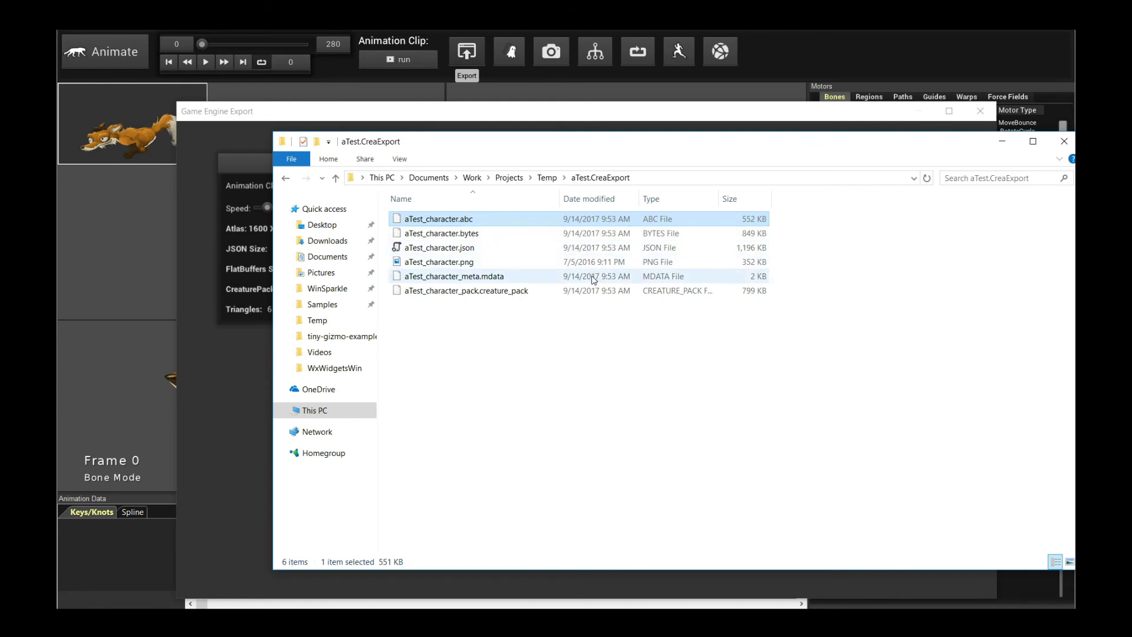
click(463, 236)
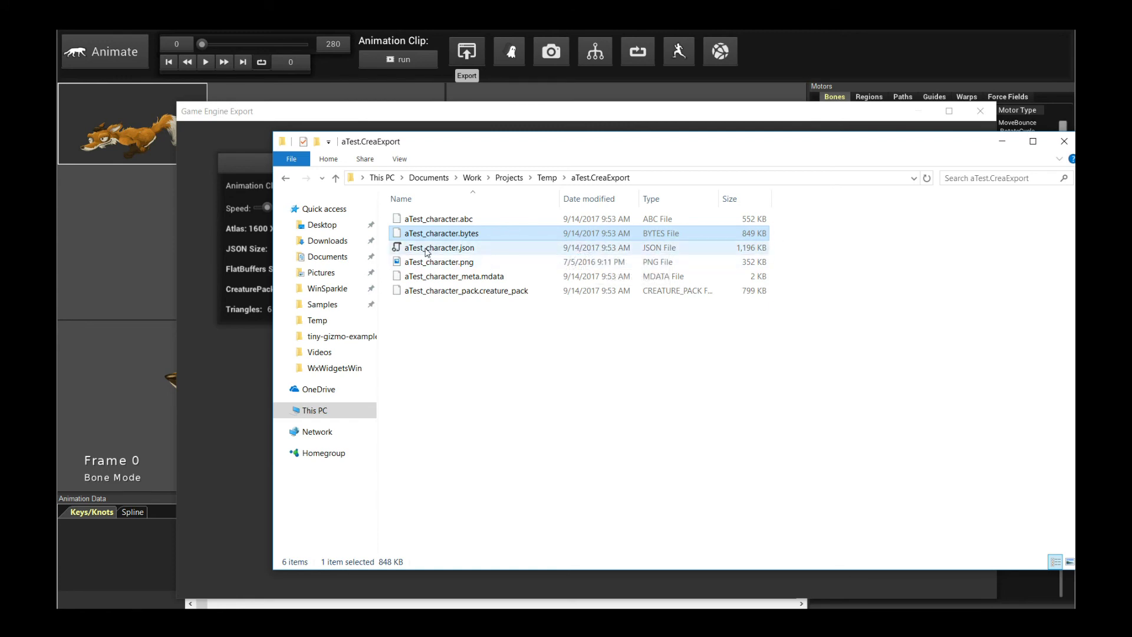
click(475, 252)
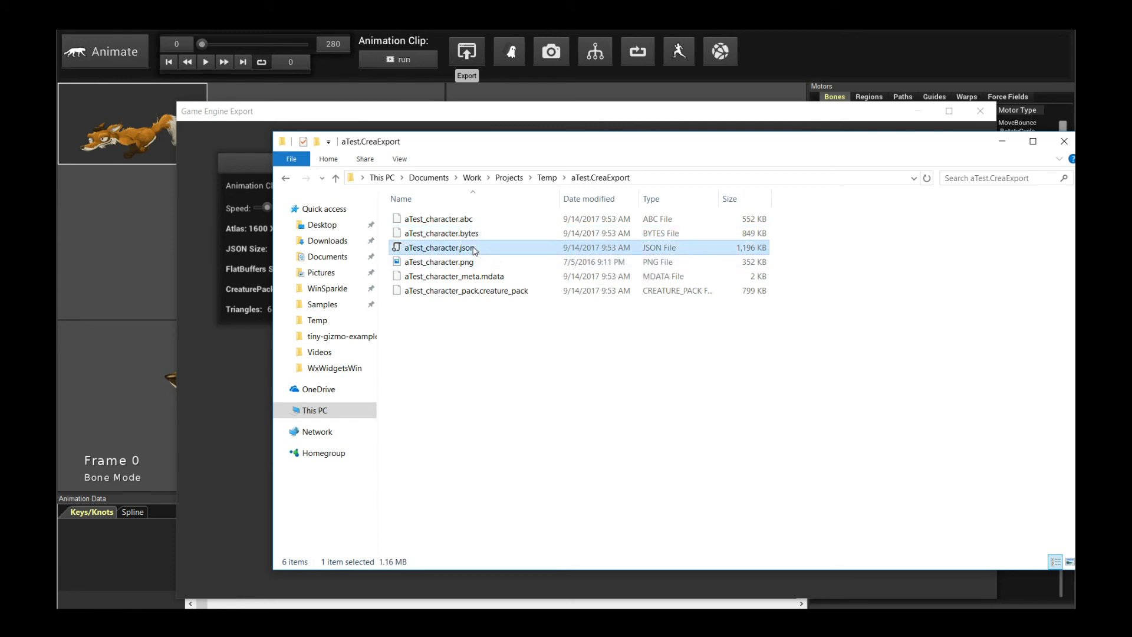
click(506, 264)
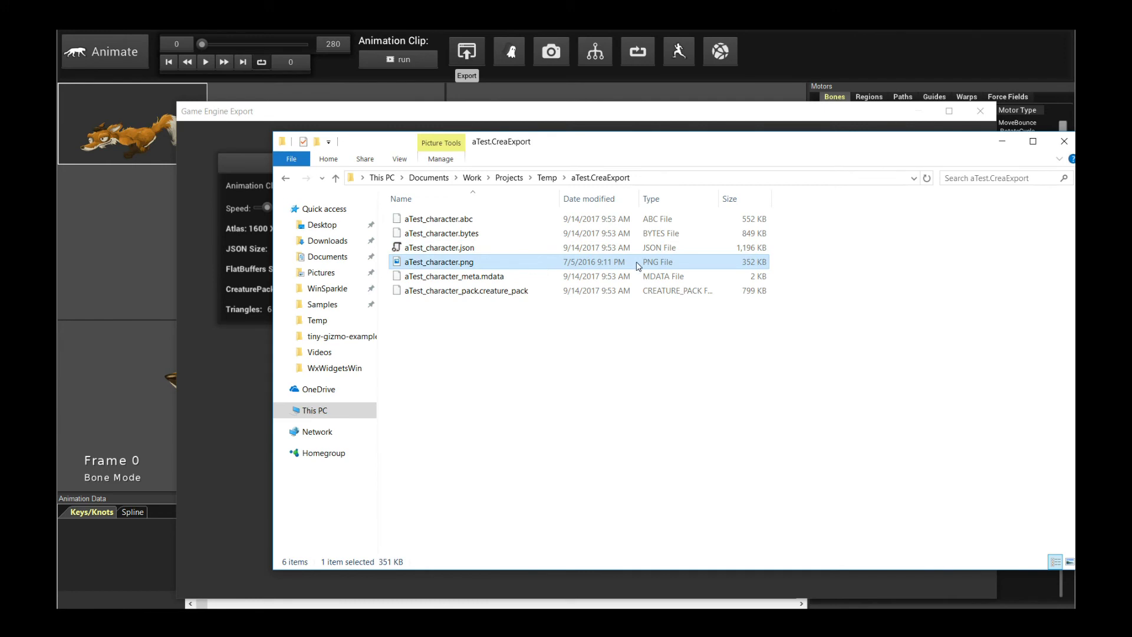
click(490, 281)
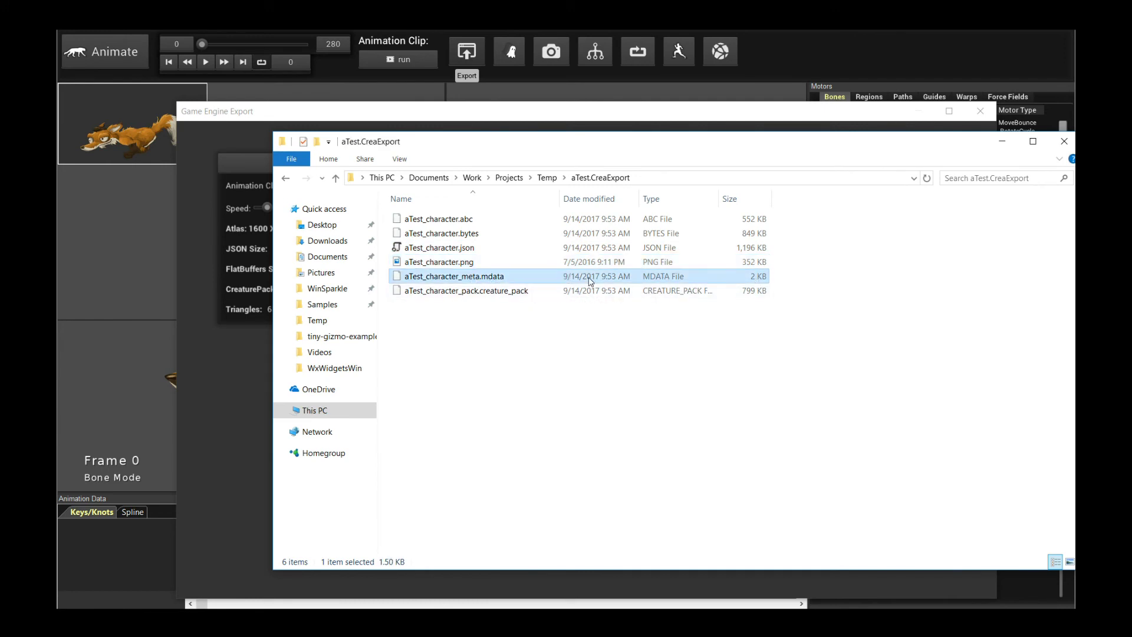
click(576, 295)
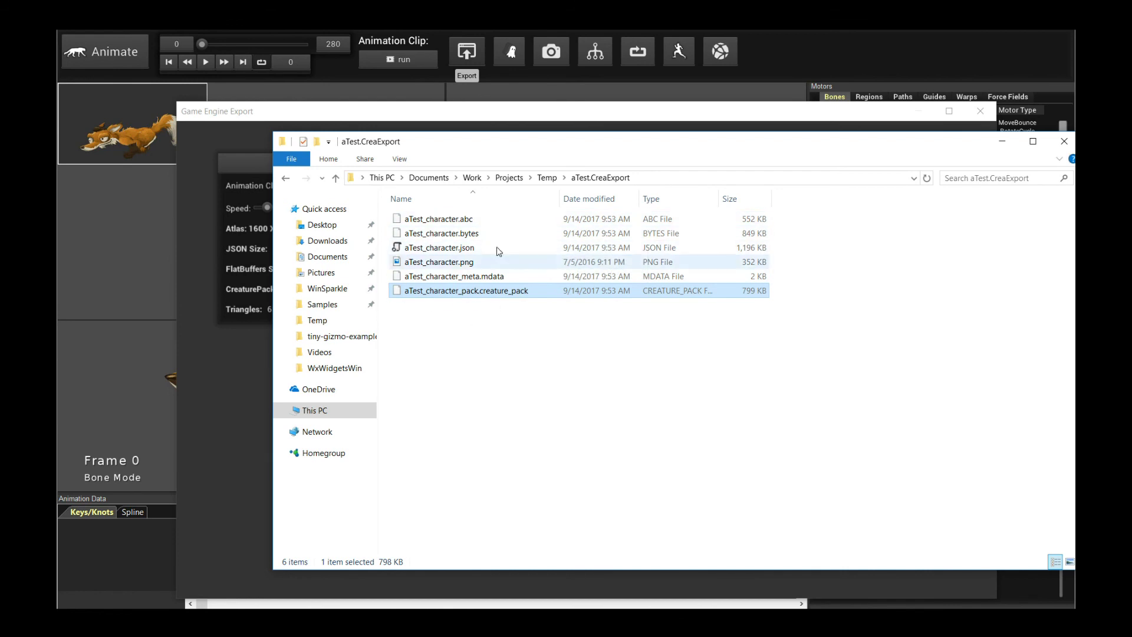
Step: Shift the Explorer window aside and bring the Game Engine Export window with the fox preview forward
drag(563, 154, 500, 169)
click(544, 127)
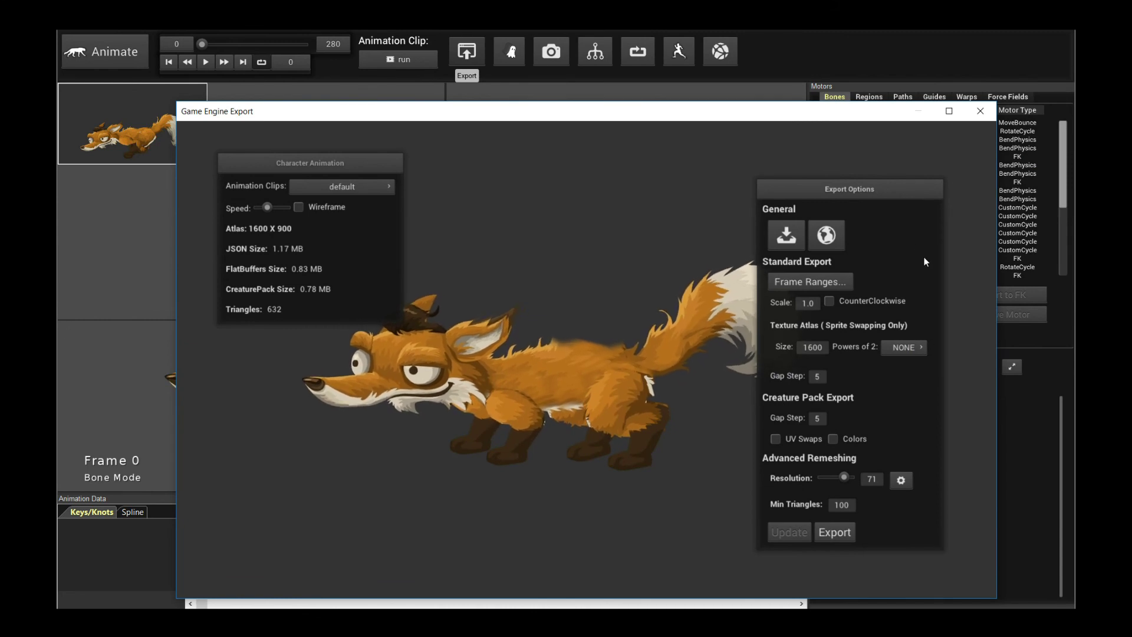
Step: Launch the web viewer and load aTest_character.json plus the aTest_character.png texture into it
click(826, 235)
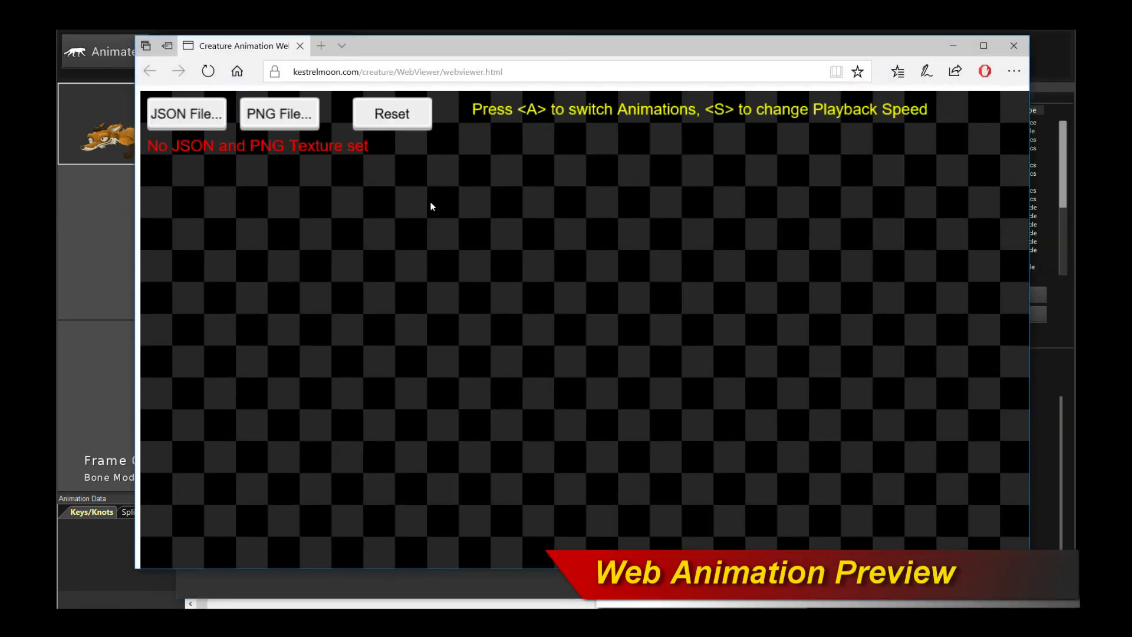
click(187, 114)
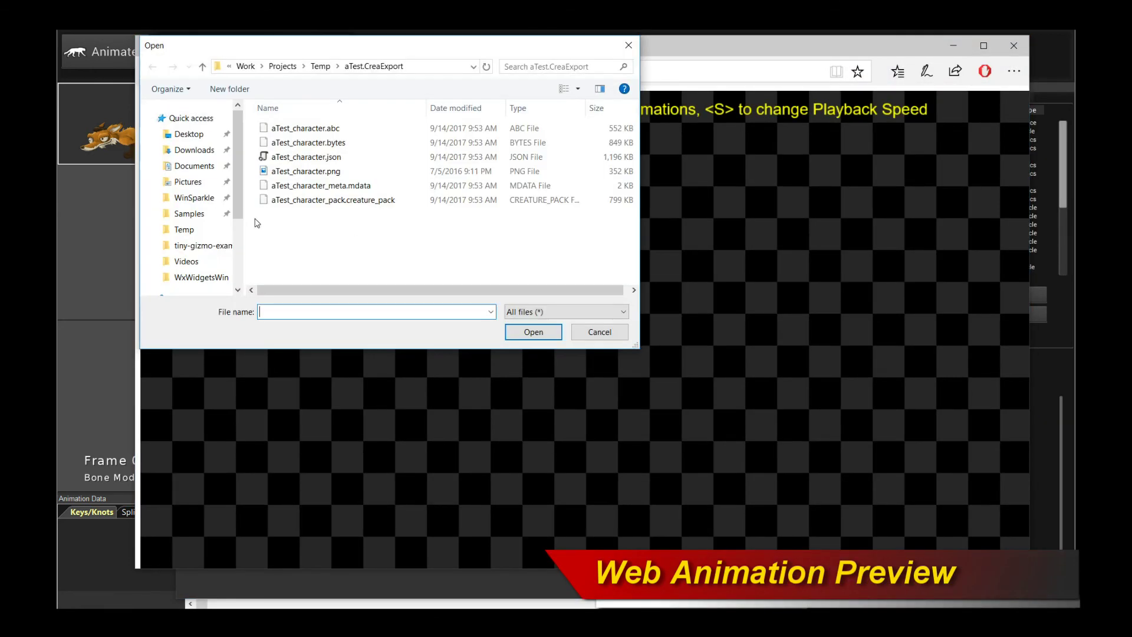
double_click(319, 163)
click(278, 112)
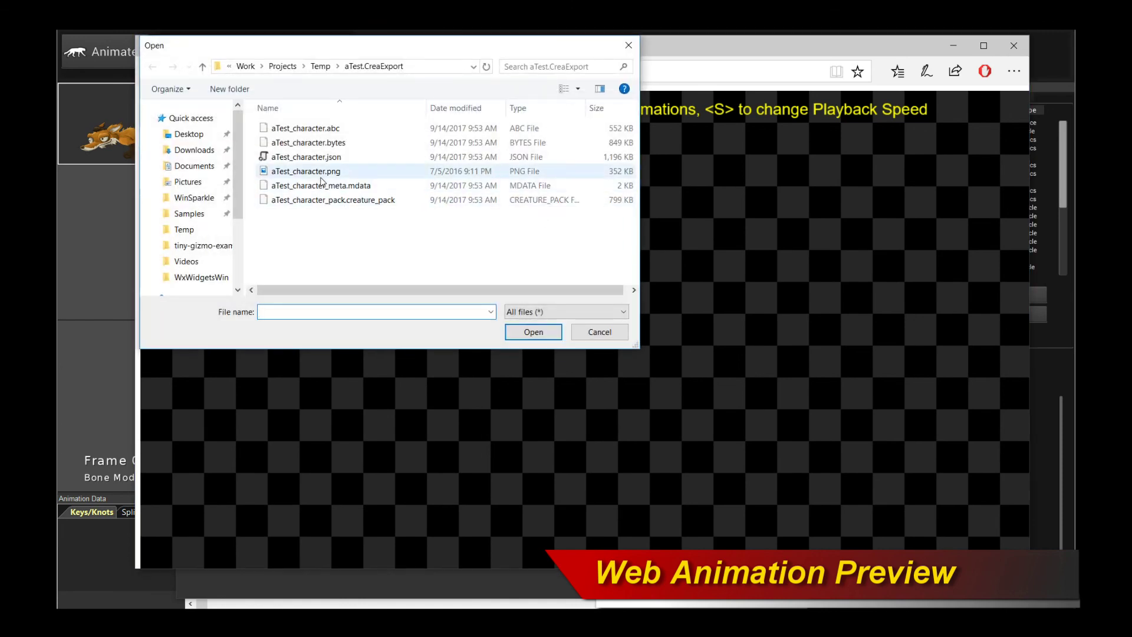
double_click(321, 172)
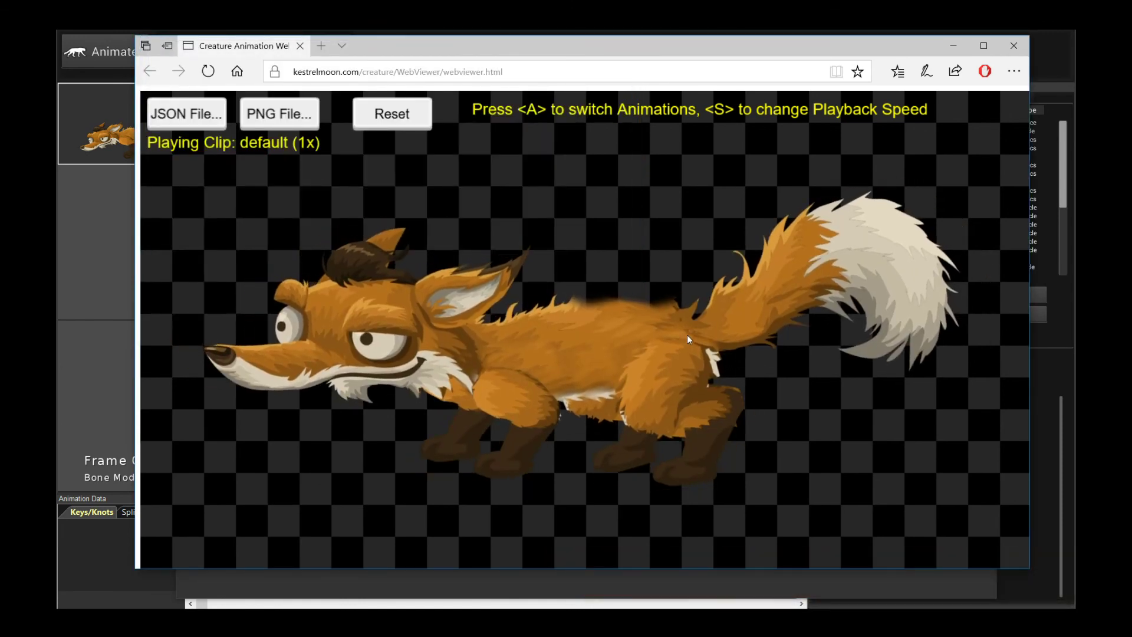
Step: Play the fox at 5x, cycling through jump, run, default and walkTest clips while zooming out and back in
key(s)
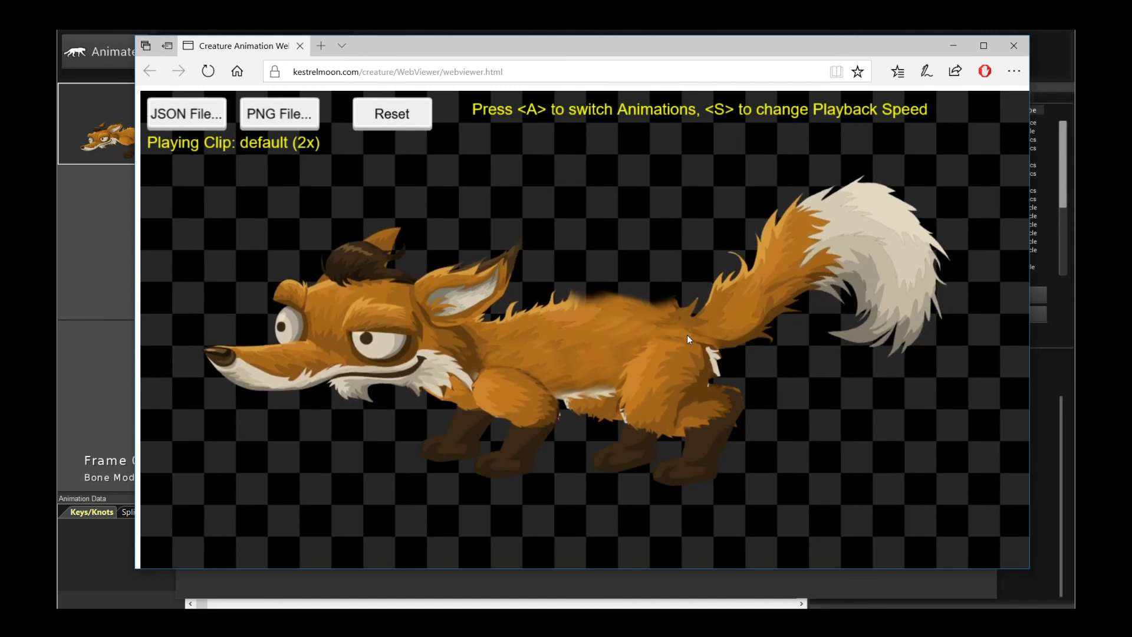
key(s)
key(s)
key(s)
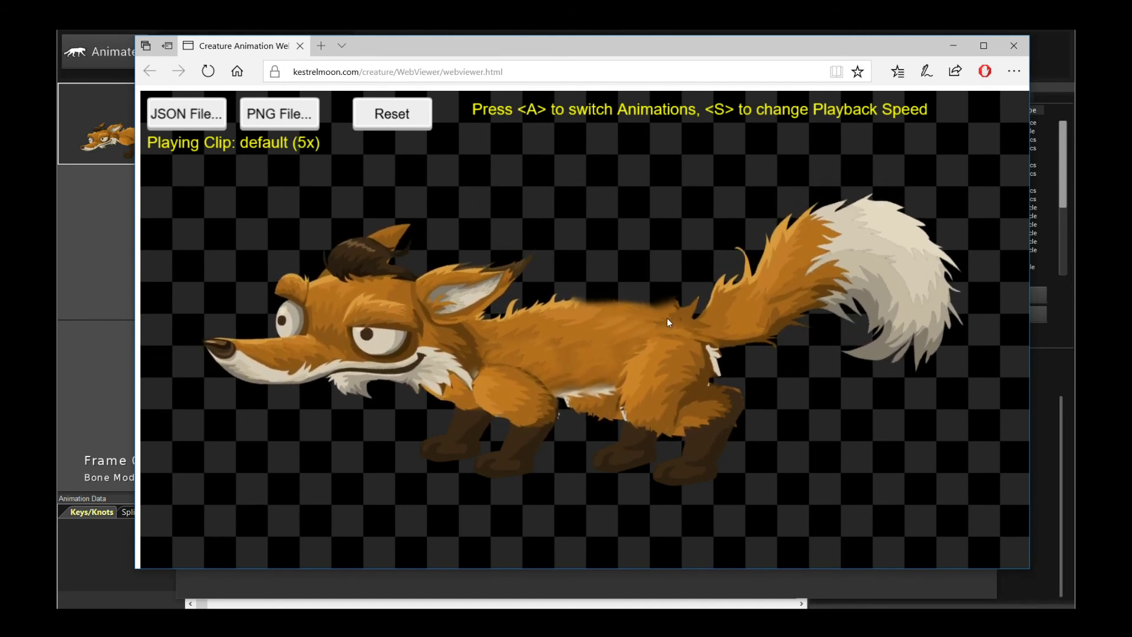
key(a)
key(a)
key(a)
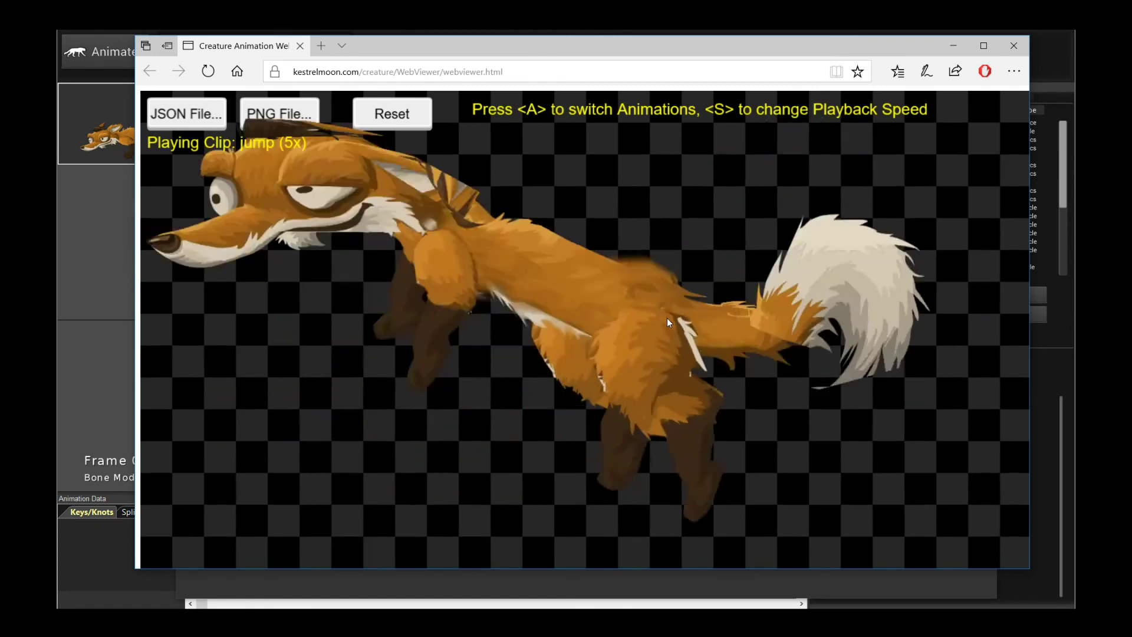
key(a)
key(a)
key(a)
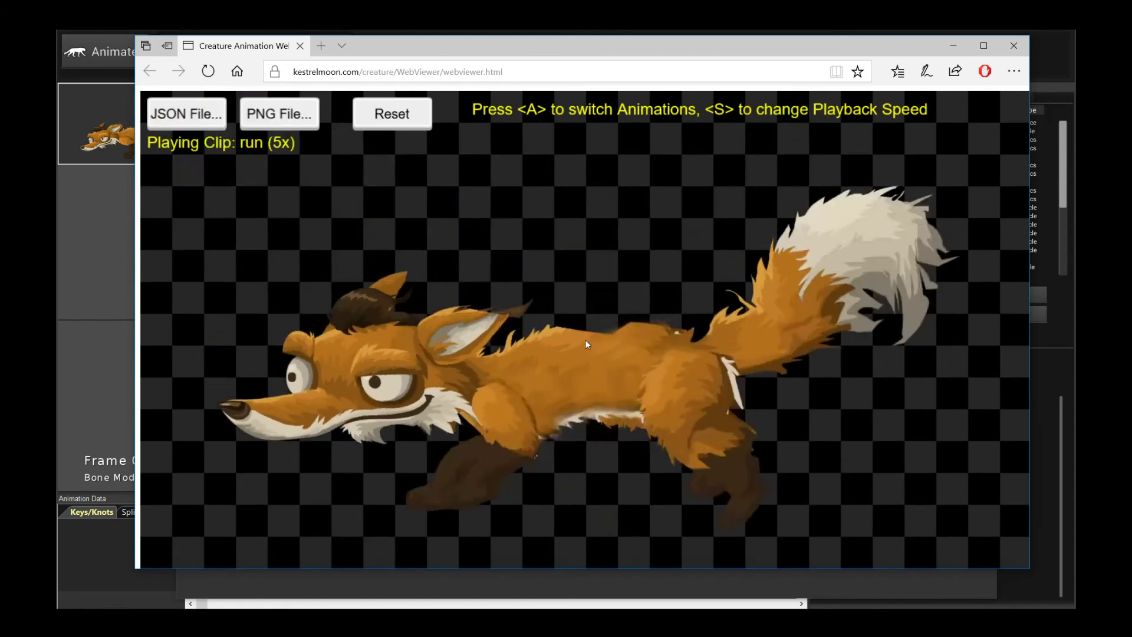
scroll(585, 339, down, 5)
key(a)
key(a)
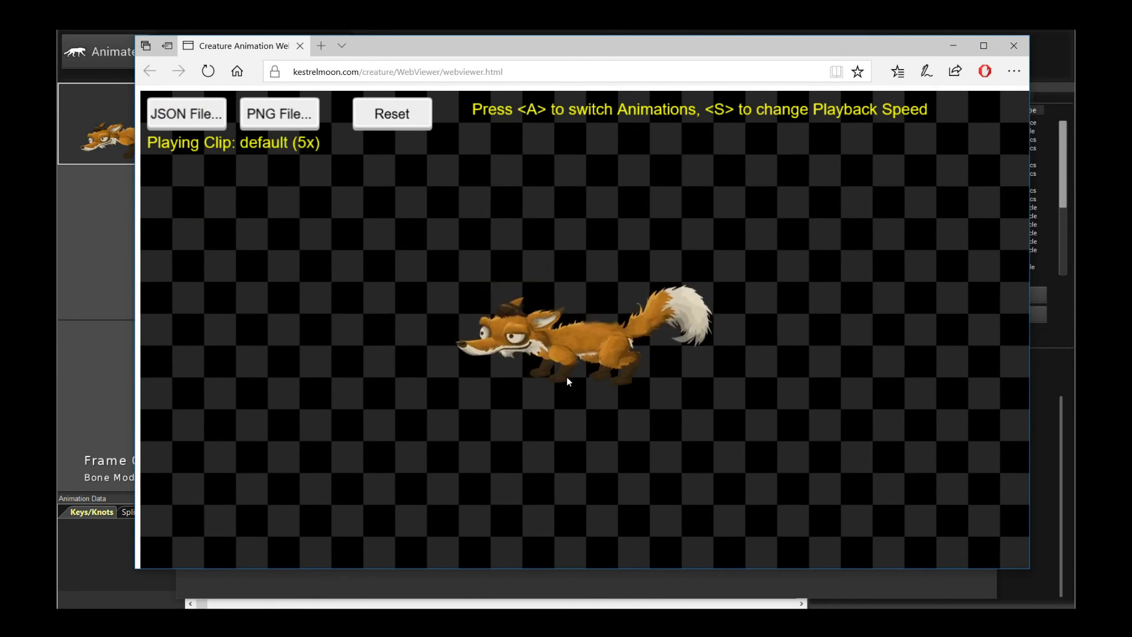
key(a)
key(a)
key(a)
key(a)
key(a)
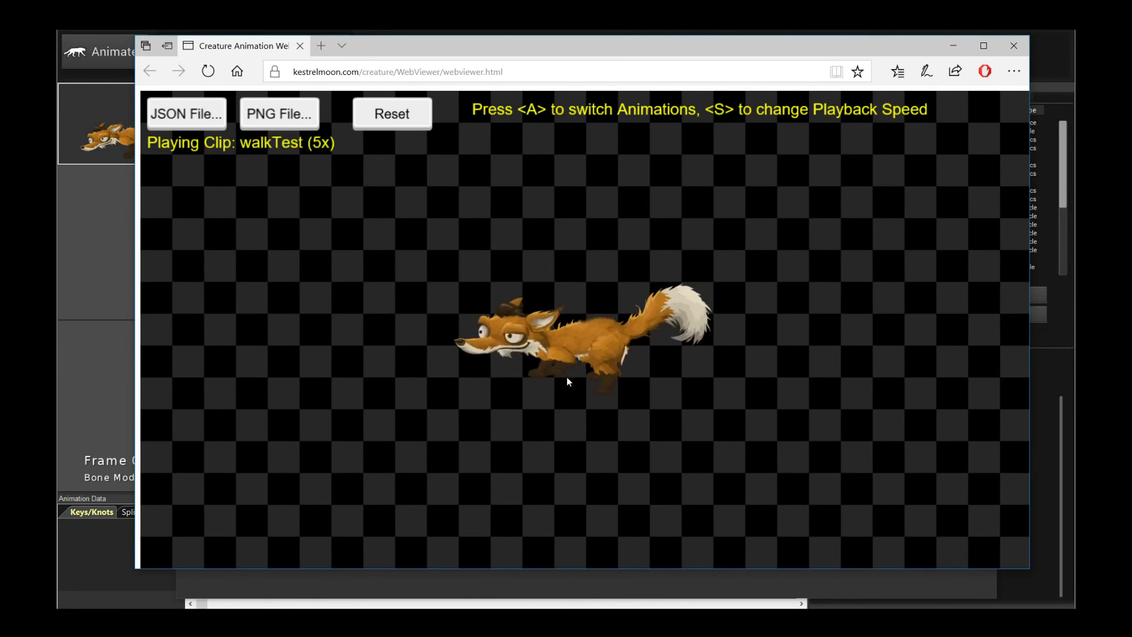
key(a)
key(a)
key(a)
key(a)
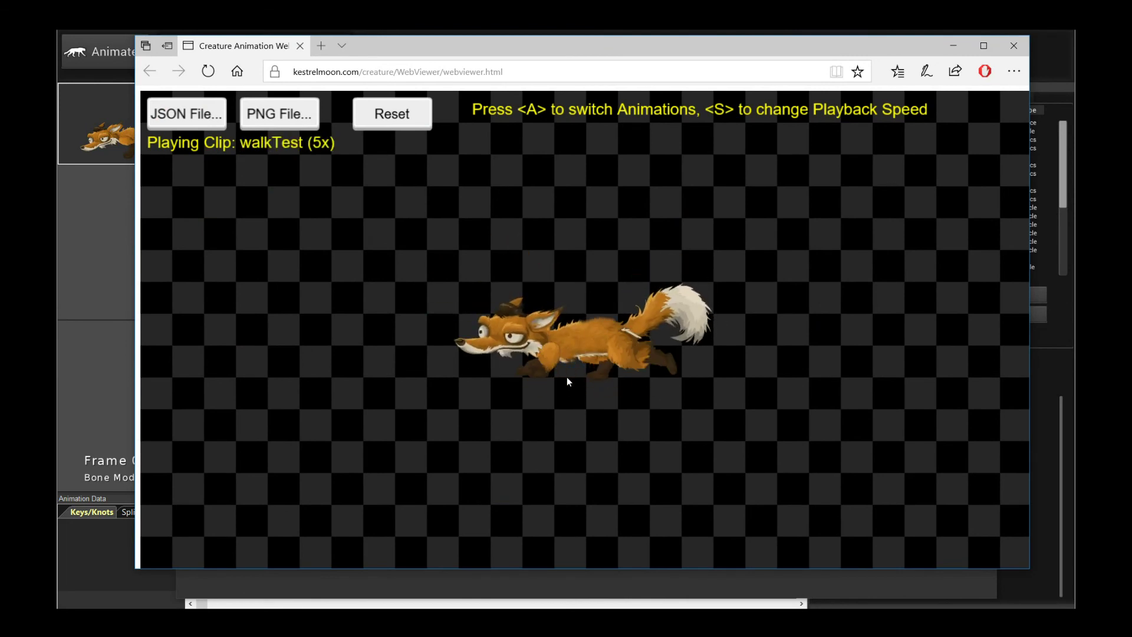
scroll(553, 330, up, 5)
key(a)
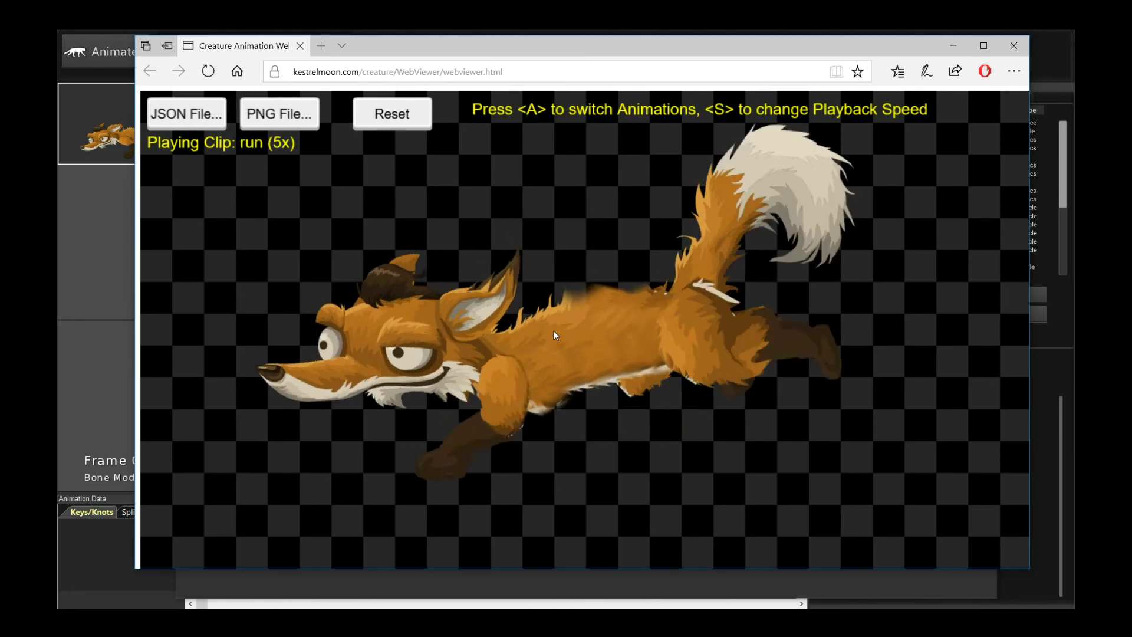
key(a)
key(a)
key(a)
key(a)
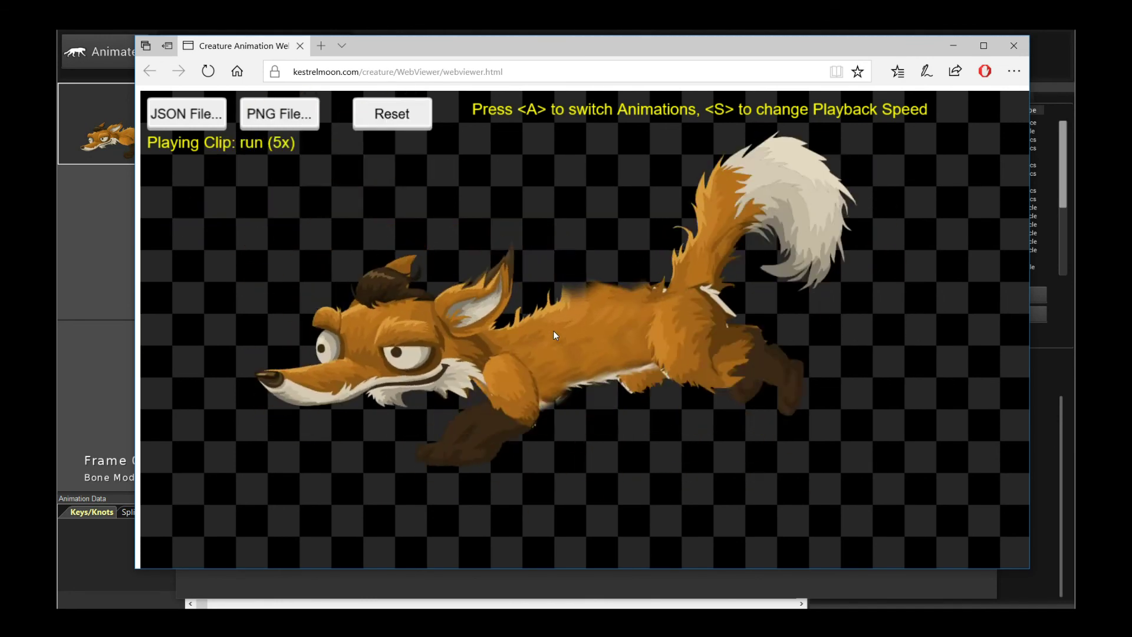
key(a)
key(a)
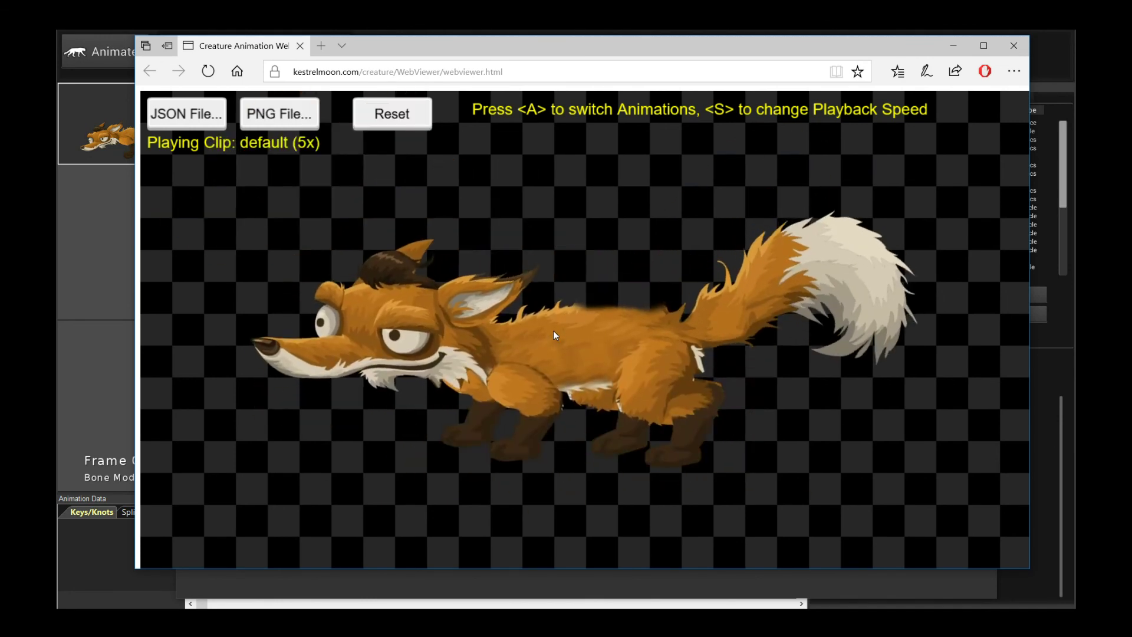
Step: Cycle from default to the run clip, raise it to 5x speed, then close the web viewer
key(s)
key(s)
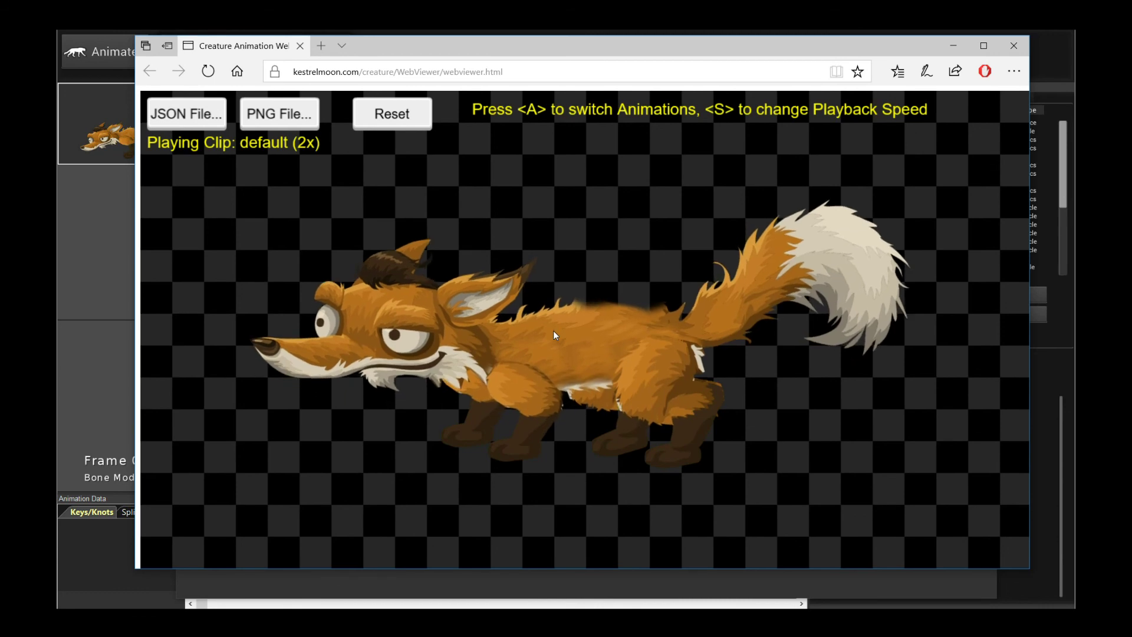
key(a)
key(a)
key(a)
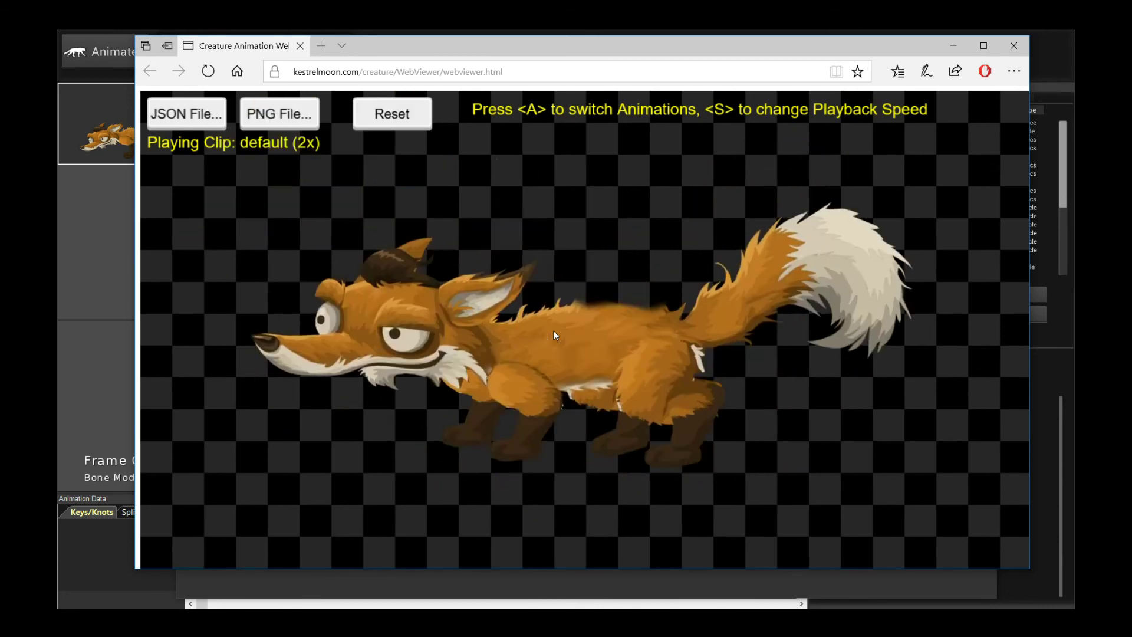
key(a)
key(a)
key(s)
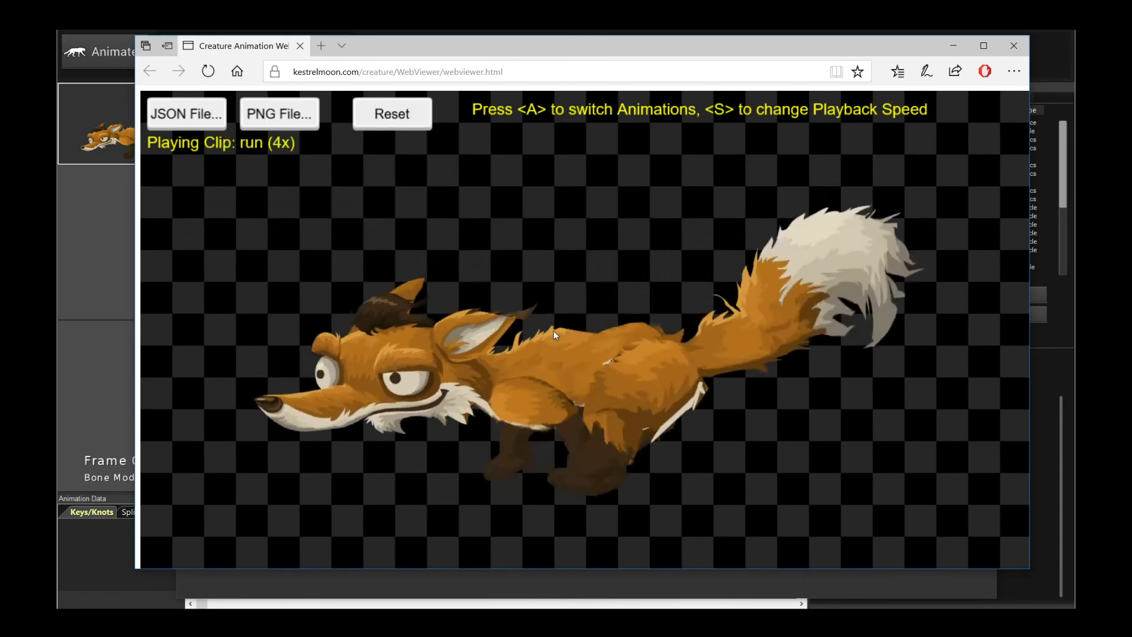
key(s)
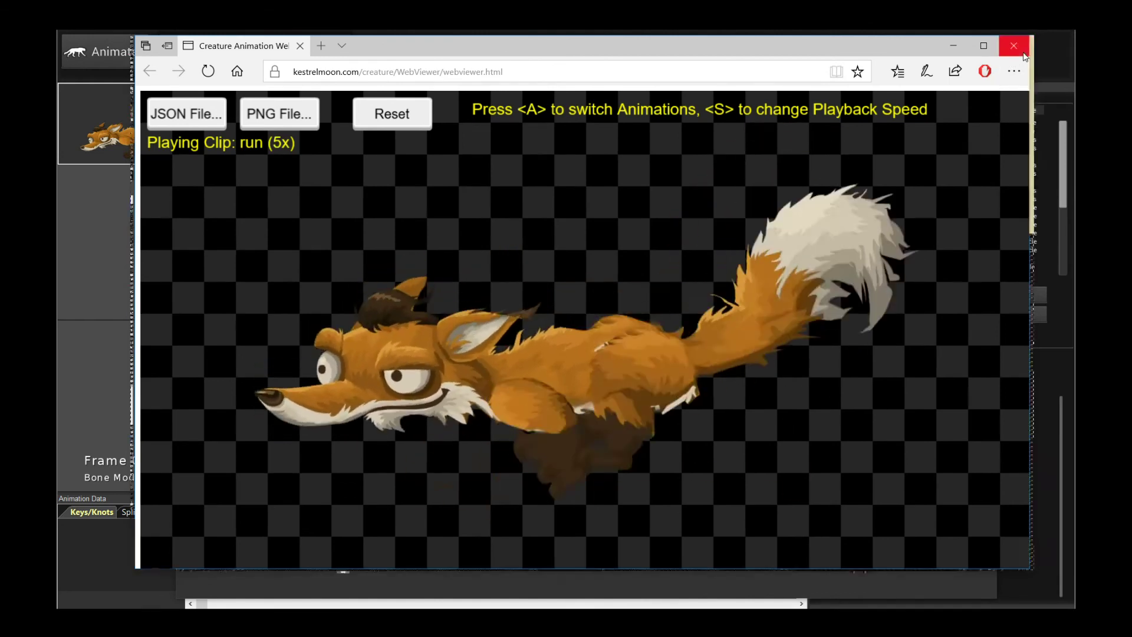
click(1024, 55)
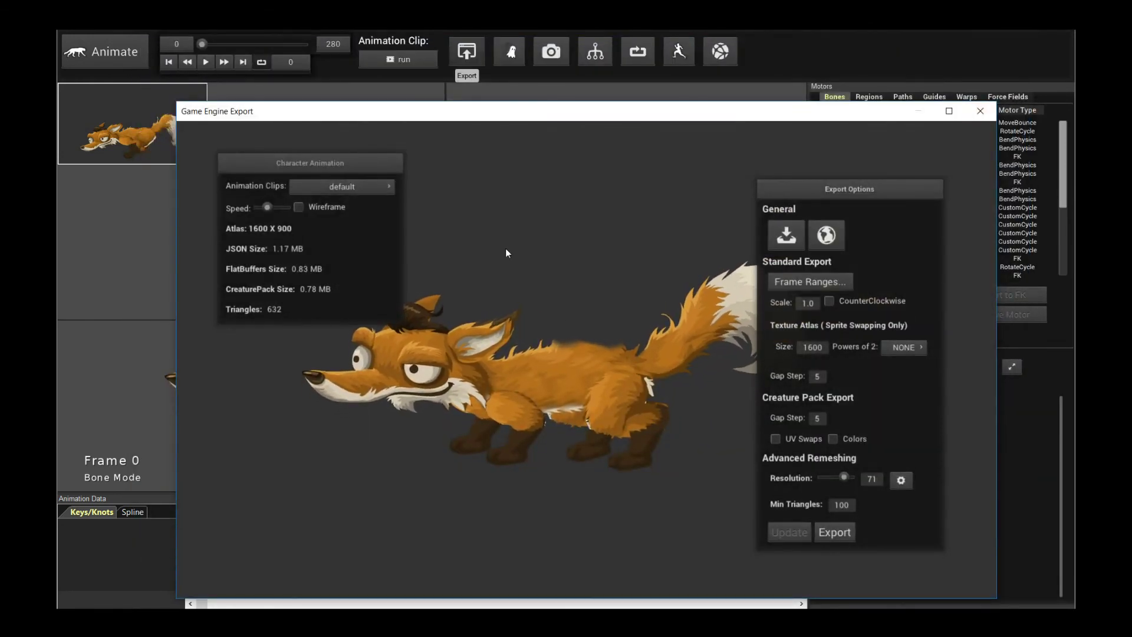